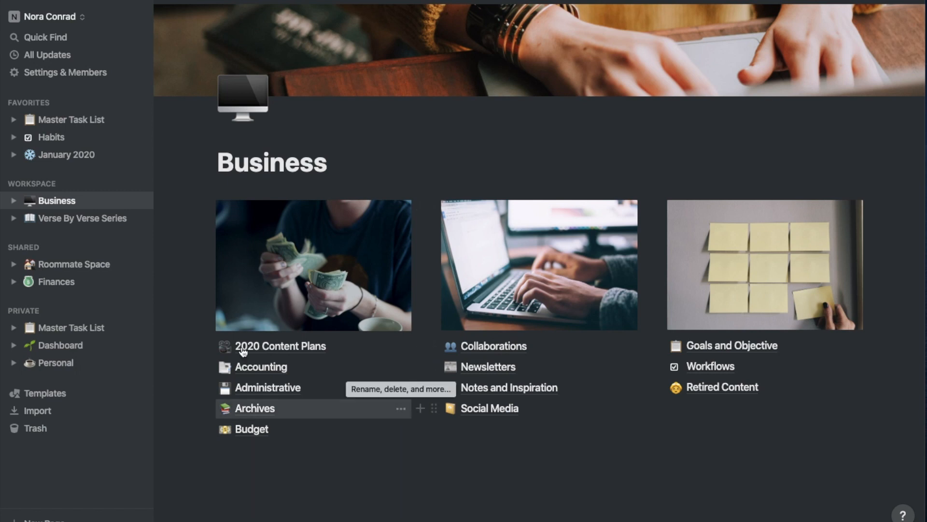
Open the Esther page from the Verse By Verse Series
click(85, 225)
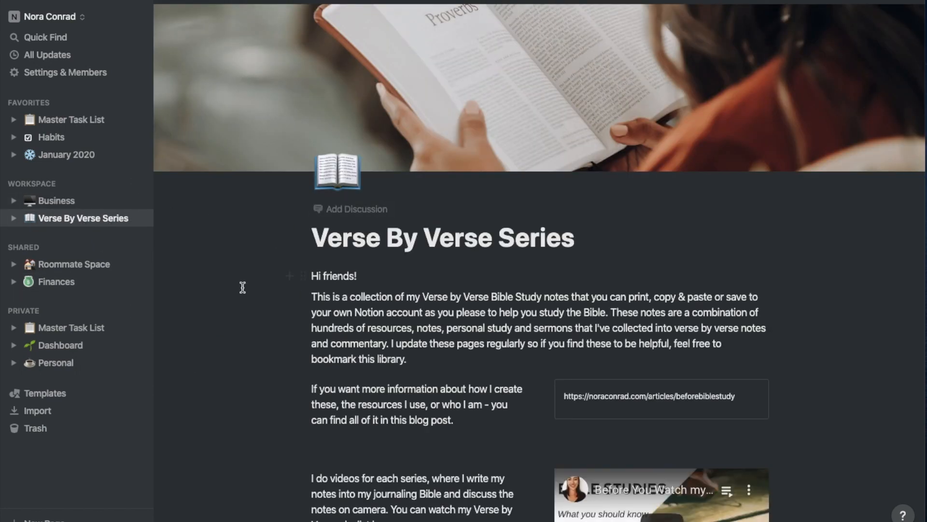
scroll(243, 287, down, 7)
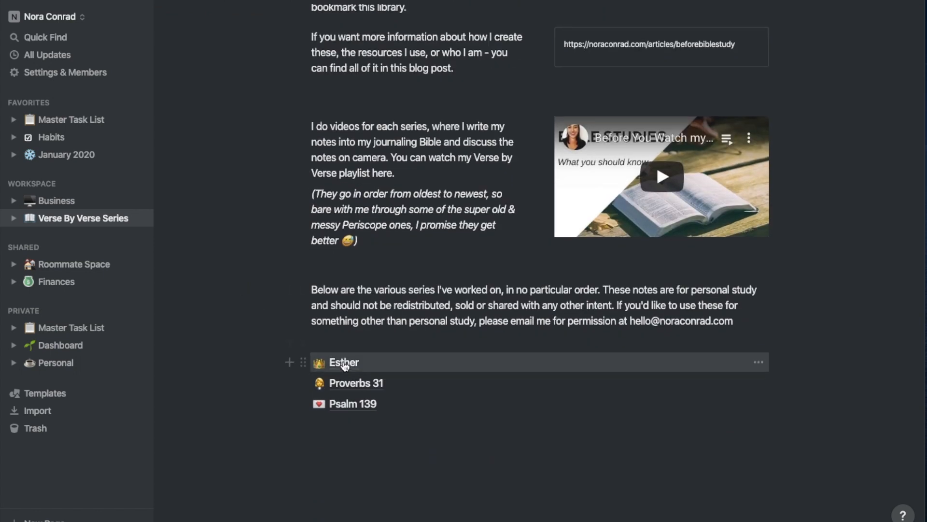
click(344, 362)
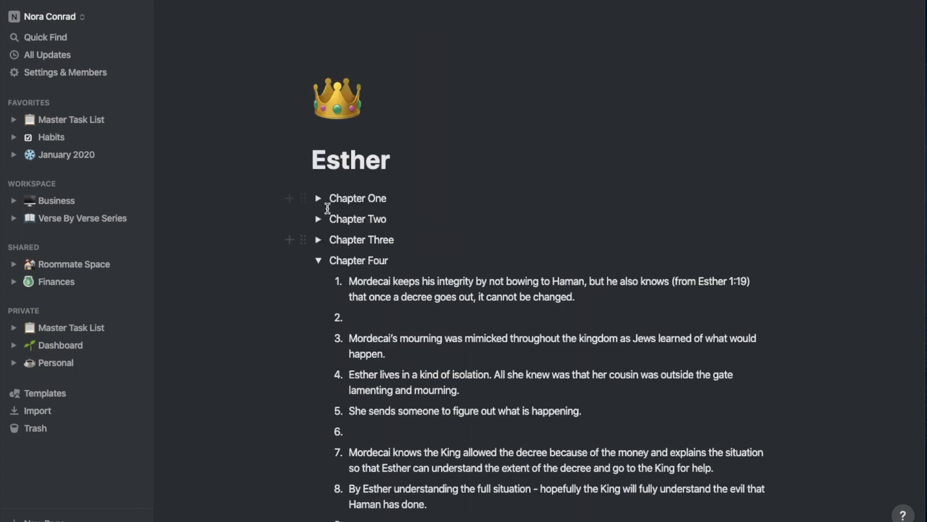
Expand and collapse the chapter toggles, leaving Chapters One to Four collapsed
click(320, 261)
click(320, 239)
click(319, 219)
click(319, 218)
click(320, 240)
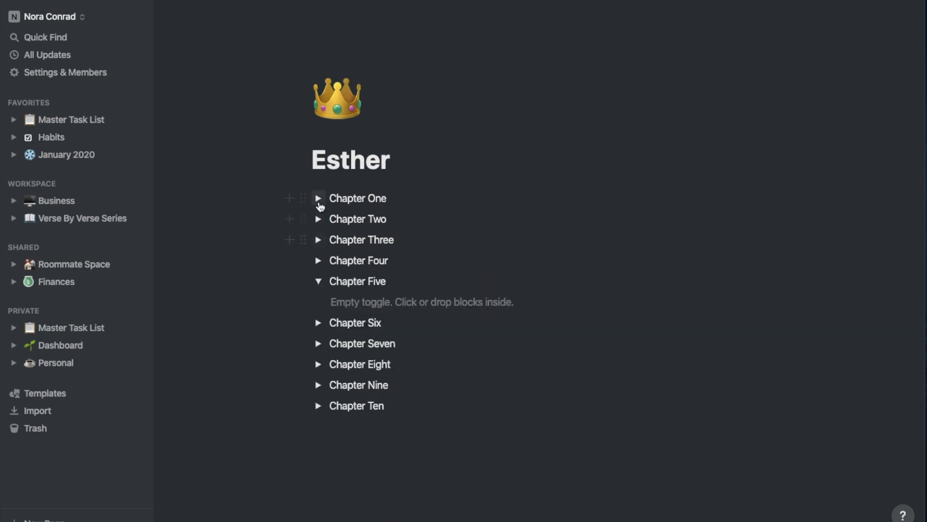
click(319, 198)
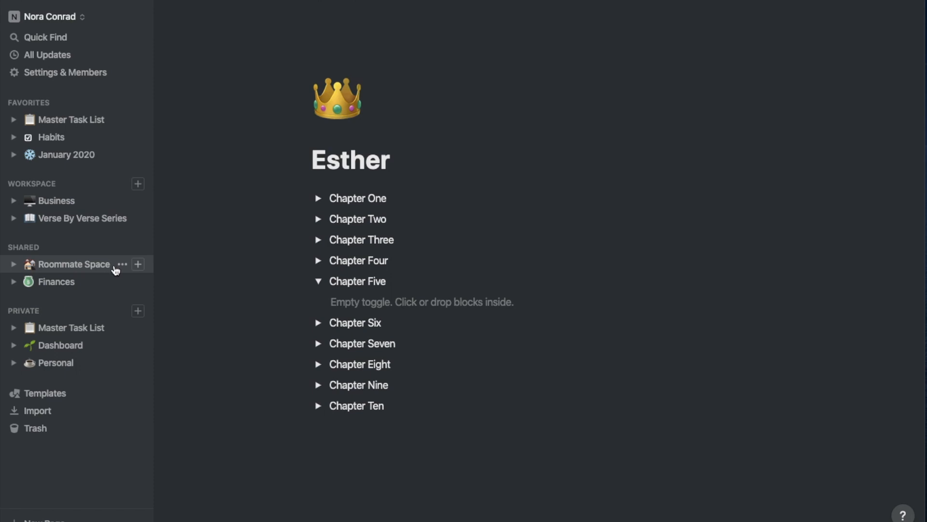
Visit the Finances and Master Task List pages, then bring up the Google Calendar window
click(81, 285)
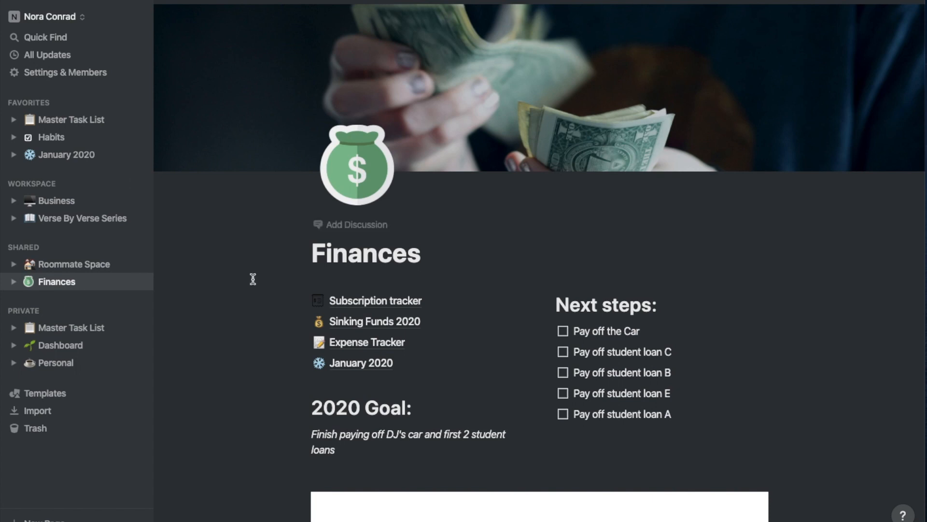
scroll(252, 279, down, 3)
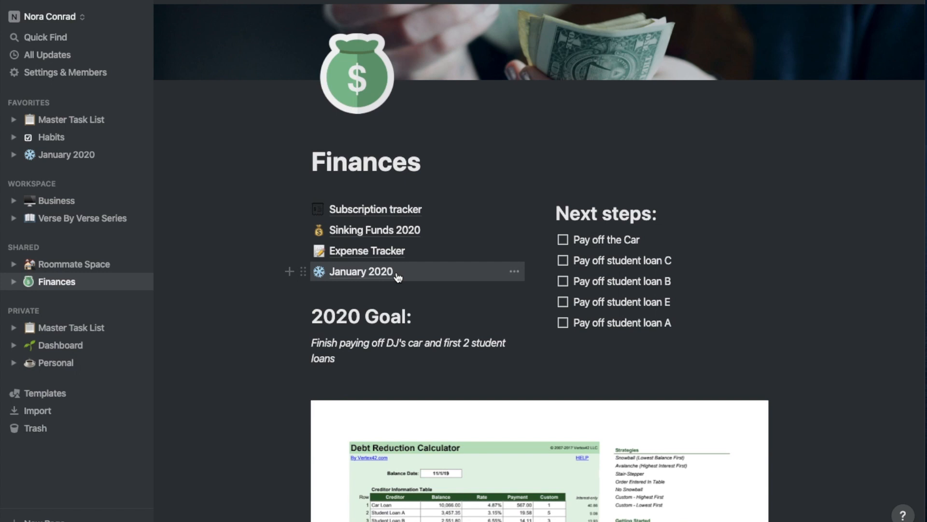
click(87, 332)
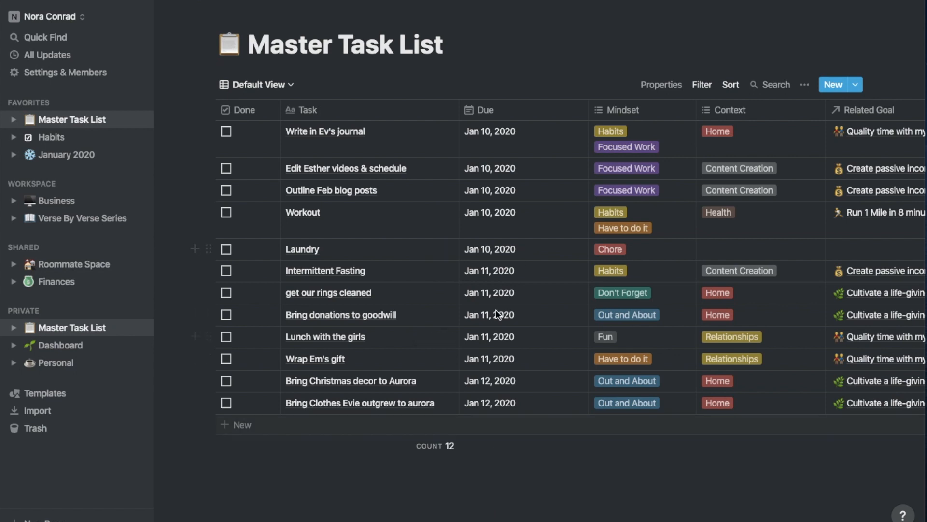
click(472, 511)
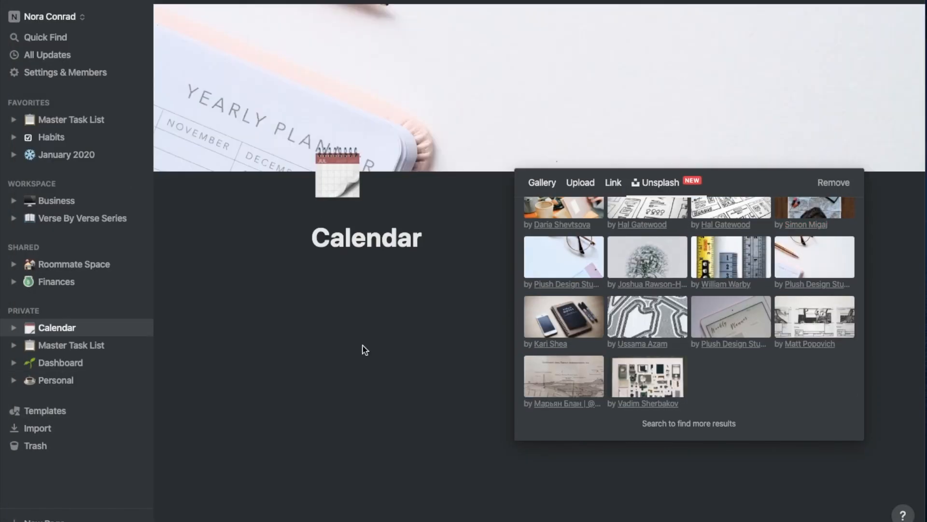
Add a cover and create a Meal Calendar calendar database with a calendar icon
click(320, 278)
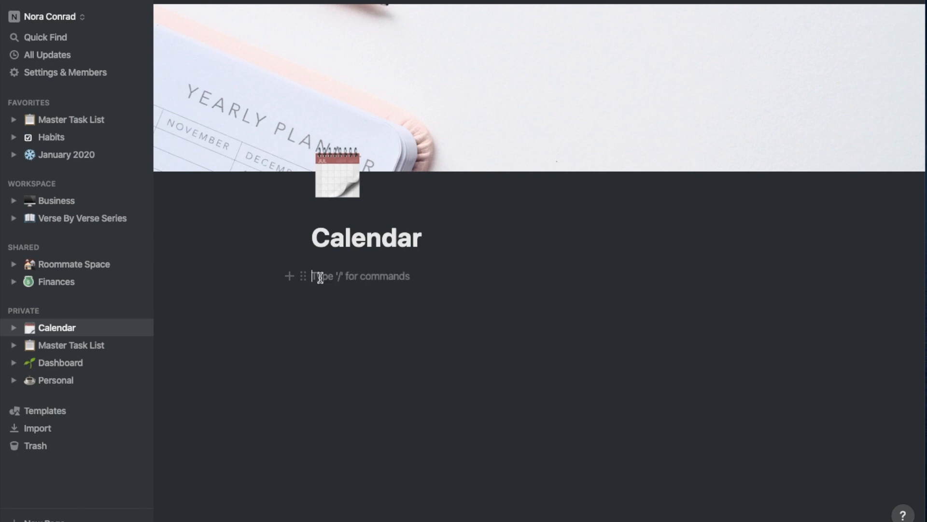
text(Perpetual Calendar)
right_click(387, 282)
click(556, 309)
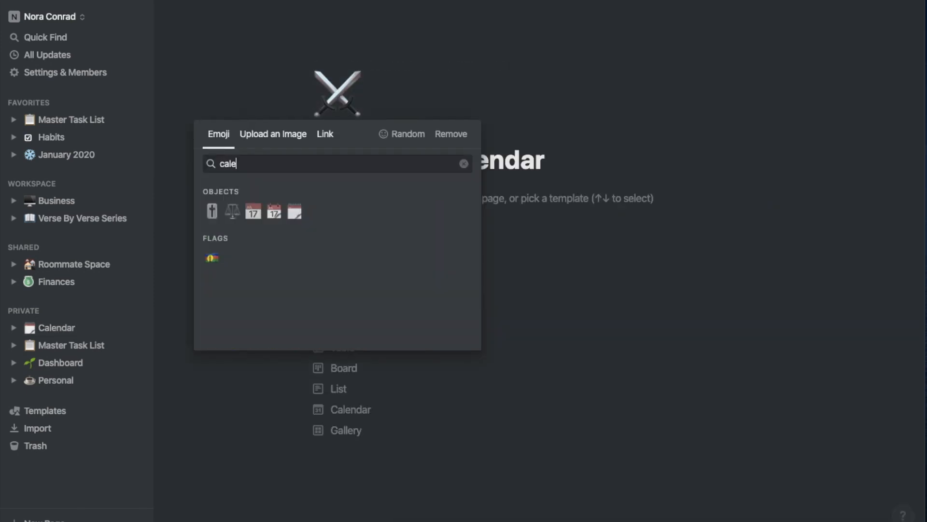
click(274, 211)
click(351, 409)
double_click(358, 39)
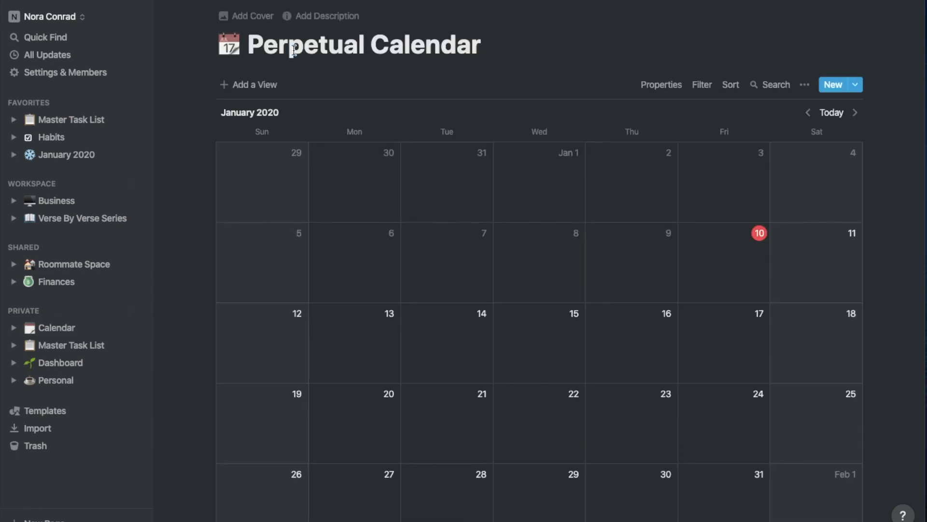
double_click(358, 39)
text(Meal Calendar)
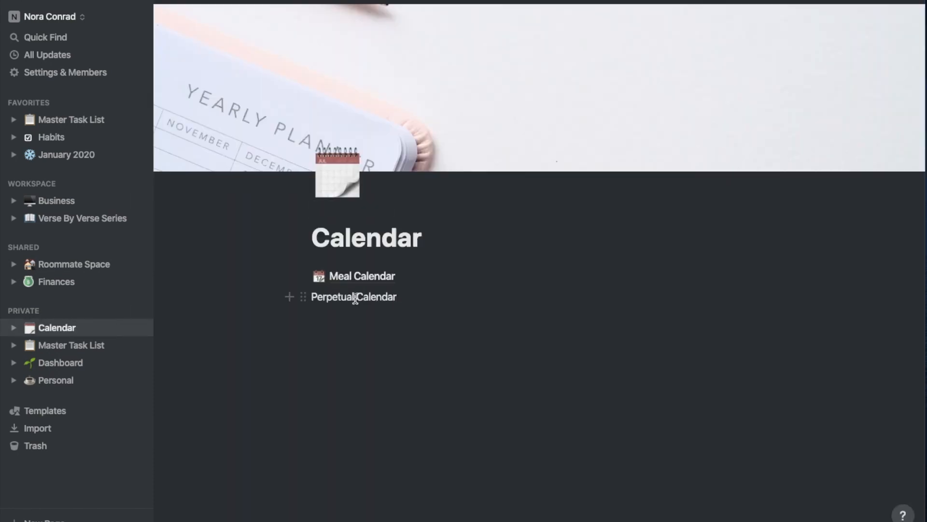
Create the Perpetual Calendar page as a list database with a birthday cake icon
click(303, 297)
mouse_move(350, 380)
click(478, 299)
click(353, 298)
click(339, 322)
click(236, 15)
click(229, 44)
click(241, 119)
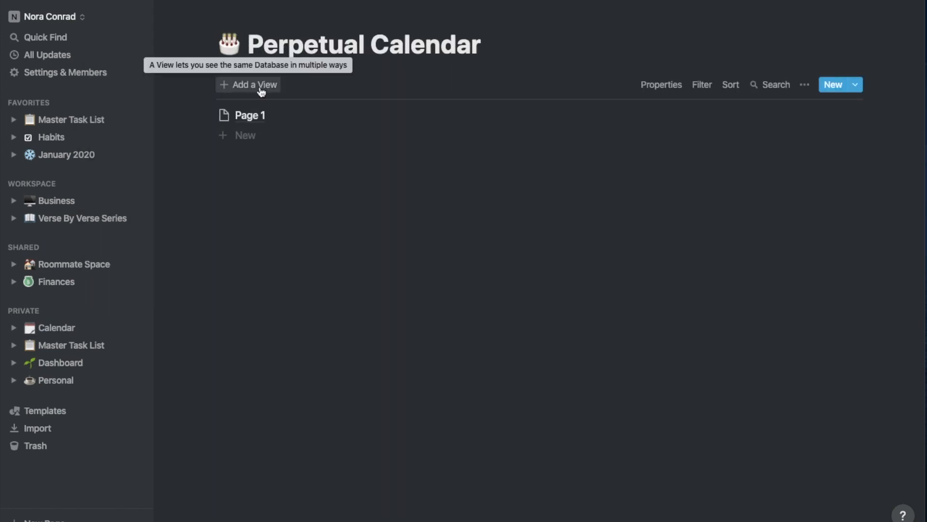
Add a Table view and rename its columns to Date and Type
click(259, 87)
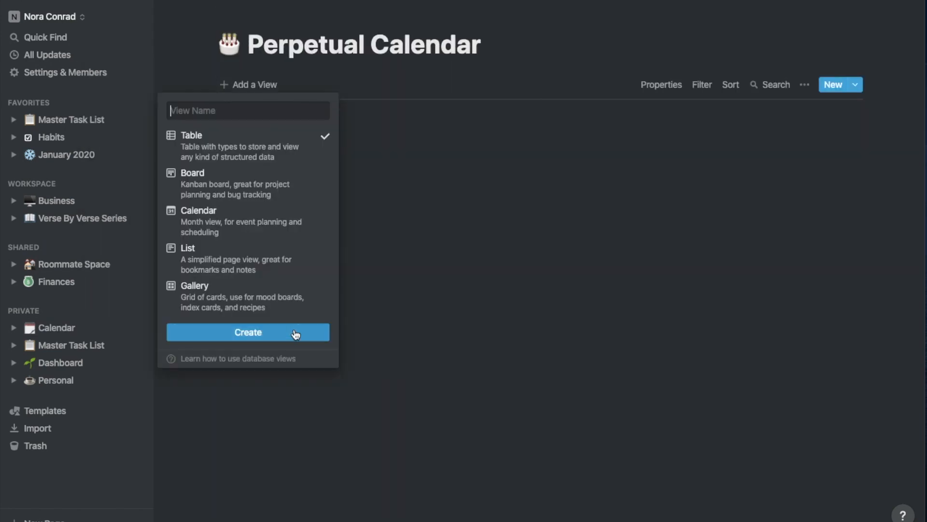
click(296, 332)
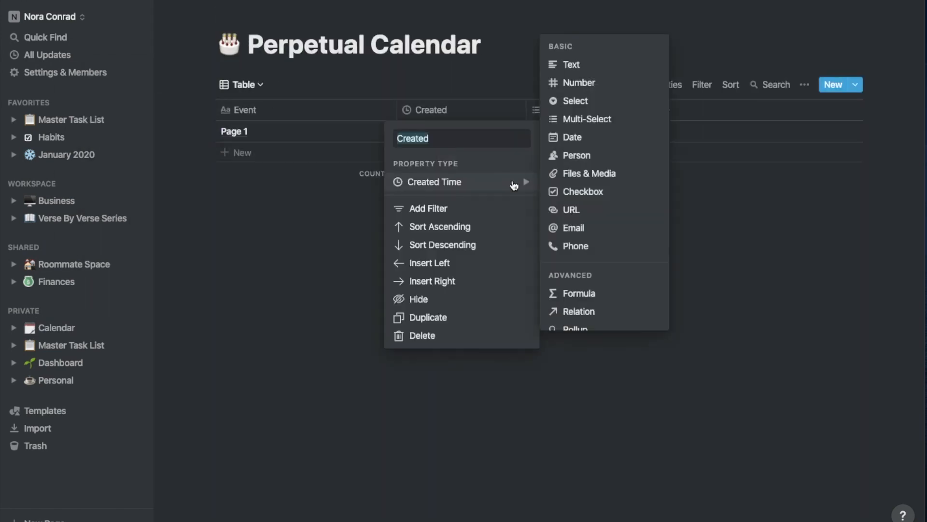
click(573, 137)
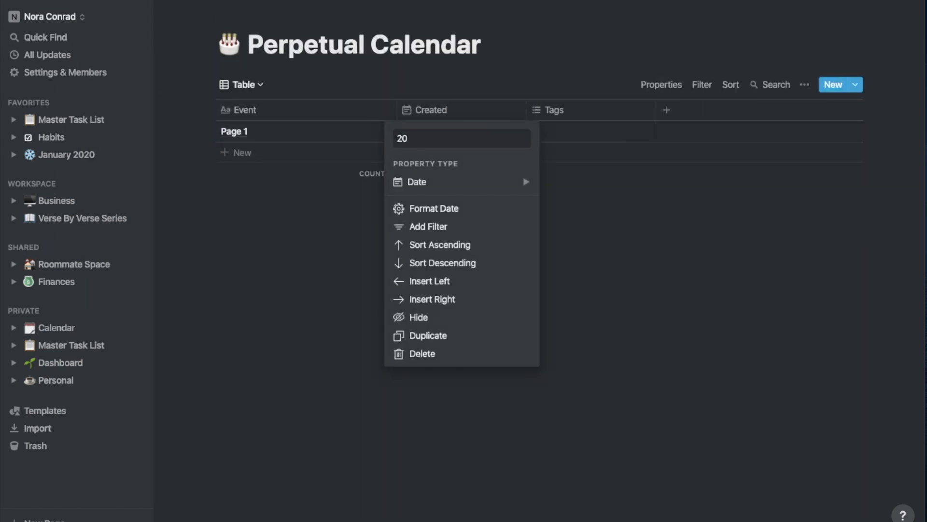
key(BackSpace)
key(BackSpace)
text(Date)
click(565, 110)
mouse_move(563, 182)
click(583, 114)
click(582, 111)
text(Type)
key(Return)
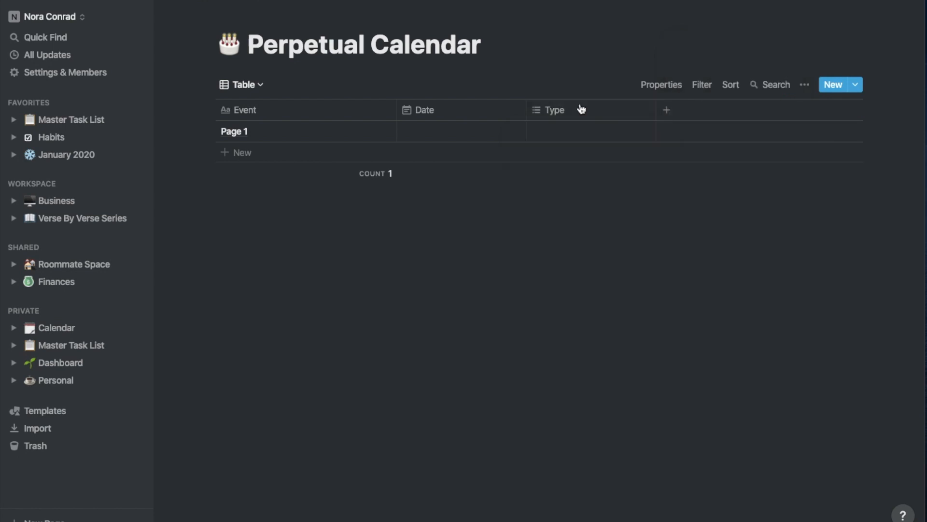
Create Type tag options Birthday, Anniversary, Holiday and Event
click(585, 131)
text(Birthday)
key(Return)
text(Anniversary)
key(Return)
text(Holiday)
key(Return)
text(Event)
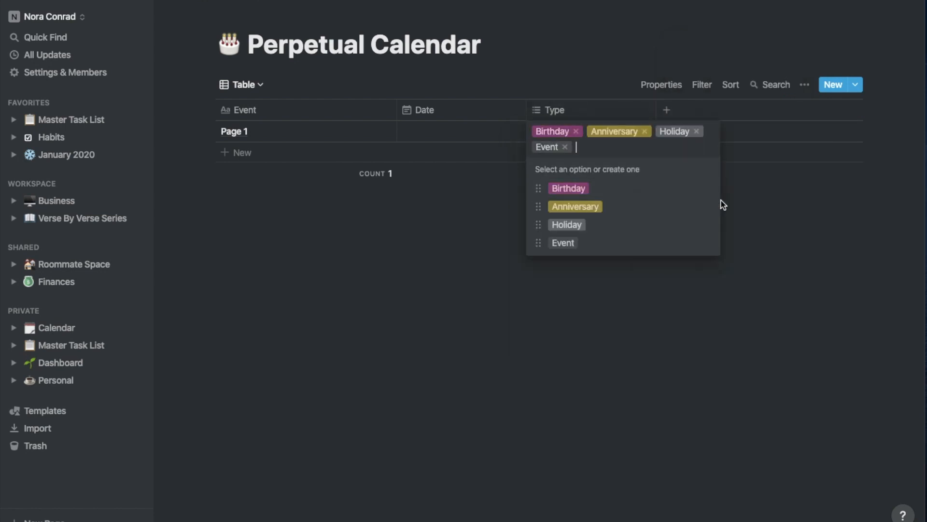
Color Anniversary purple, Holiday blue and Event green, then clear the first row's tags
click(708, 206)
click(682, 432)
click(708, 225)
click(695, 432)
click(709, 243)
click(682, 432)
click(580, 287)
click(576, 131)
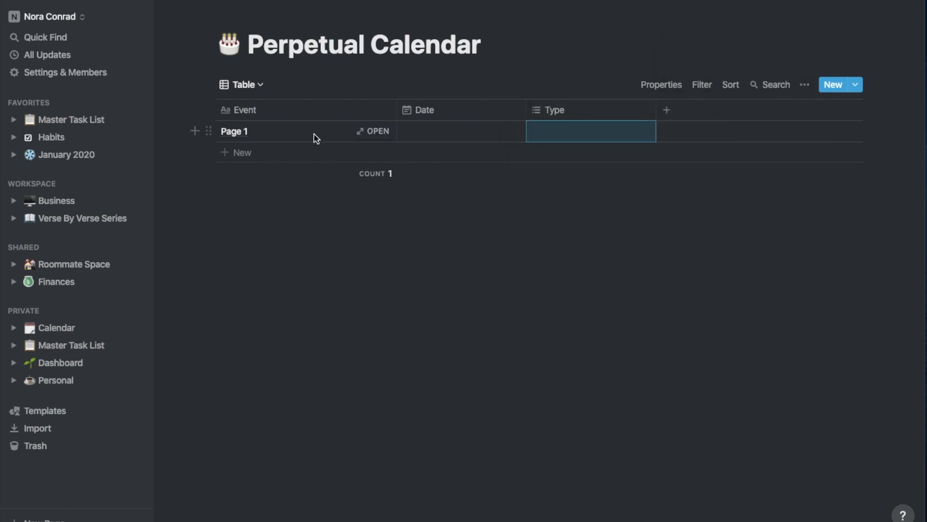
Load facebook.com/events/birthdays/ in a new browser tab and scroll through it
key(super+Tab)
click(242, 3)
text(facebook.com/events/birthdays/)
key(Return)
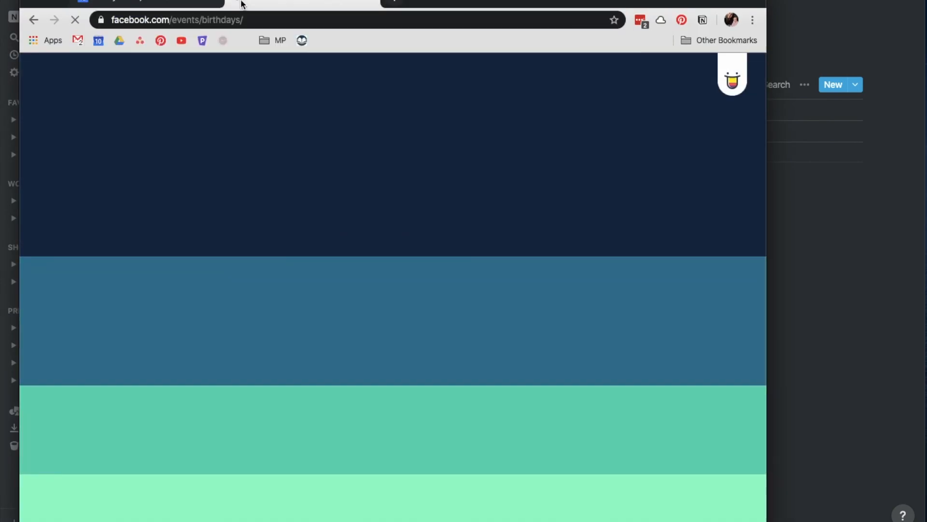
scroll(433, 108, down, 8)
scroll(414, 137, up, 8)
scroll(415, 194, down, 15)
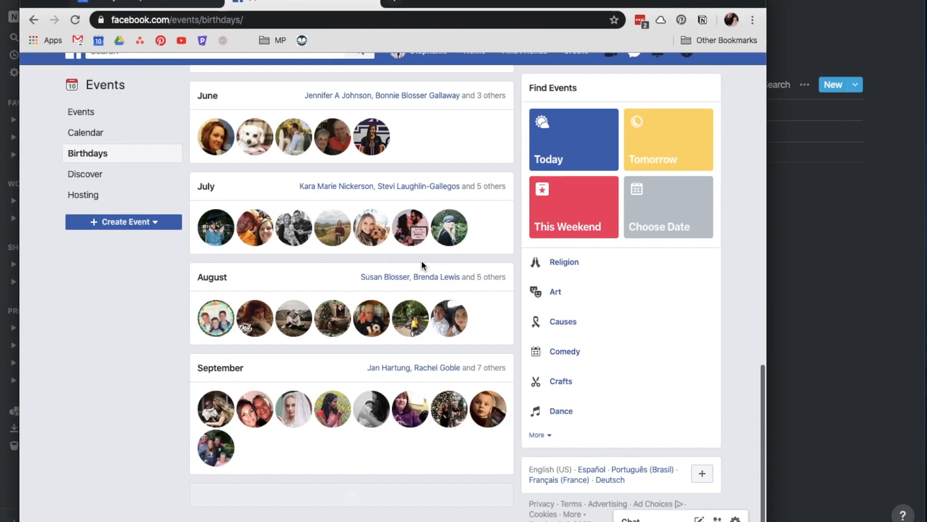
Hide every Google Calendar calendar except Personal and return to the Notion table
click(140, 2)
click(42, 73)
scroll(96, 309, down, 3)
click(44, 323)
click(43, 342)
click(44, 395)
click(43, 414)
click(43, 503)
click(44, 294)
key(super+Tab)
click(383, 137)
Name the first row after the birthday person, dated Jan 10, 2020, tagged Birthday
text(Emilie Birth)
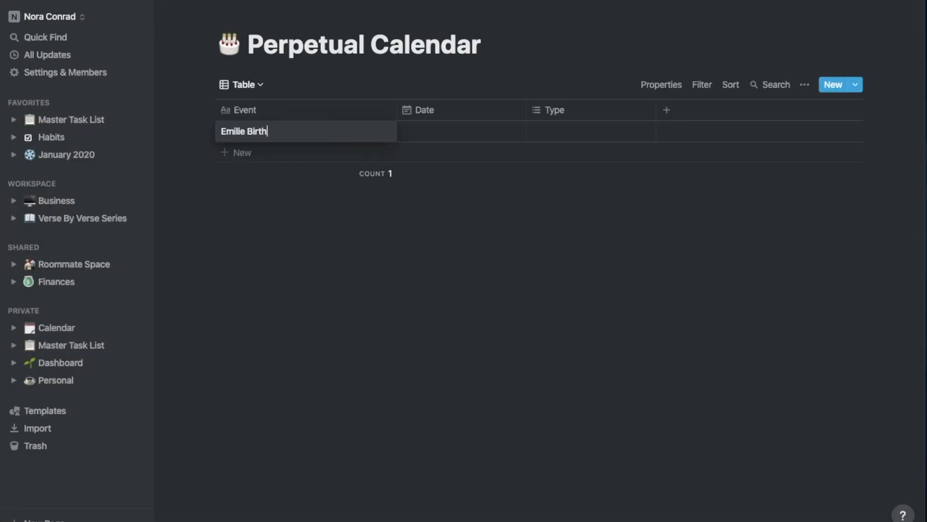
text(day)
click(461, 131)
click(517, 245)
click(591, 131)
click(596, 174)
Add a formula column using dateAdd(prop("Date"), 1, "year")
click(667, 110)
mouse_move(704, 182)
click(570, 292)
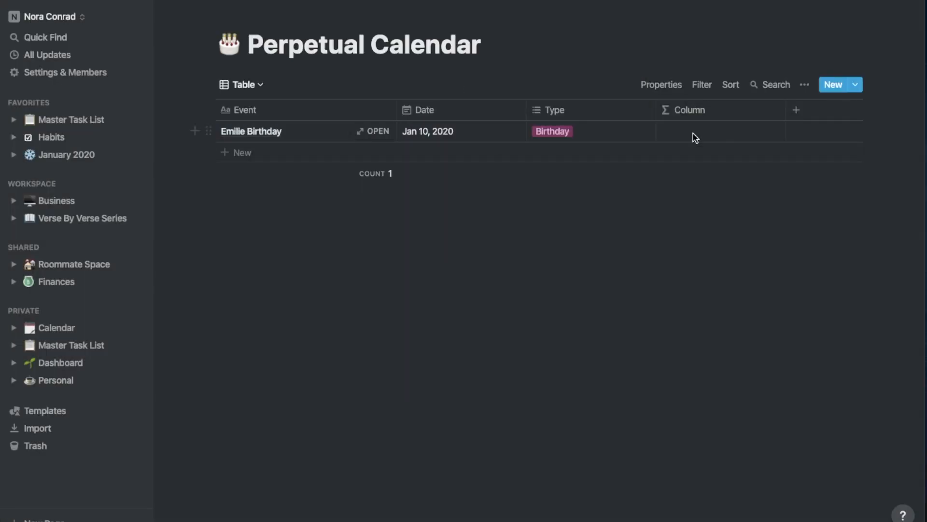
click(694, 134)
scroll(614, 232, down, 10)
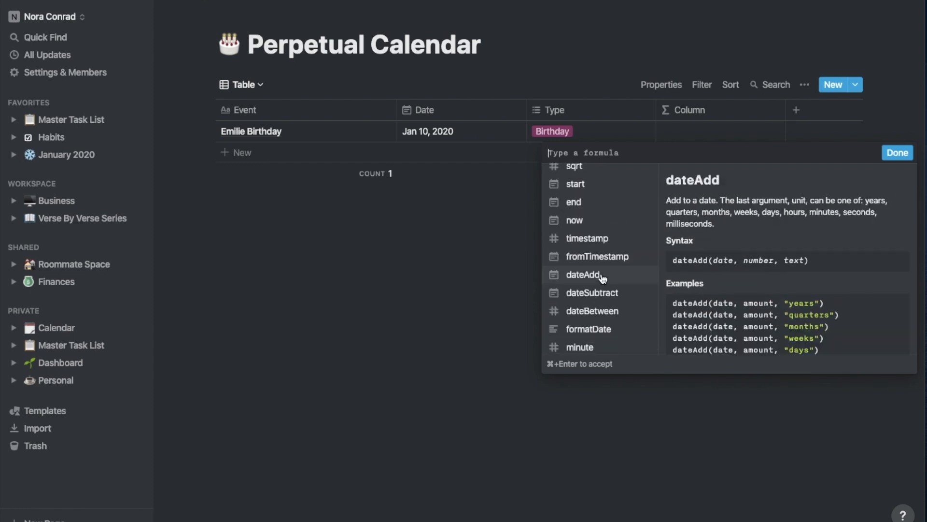
click(585, 275)
text(prop("Date"), 1", "year"))
Correct the stray quotes in the dateAdd formula
click(675, 151)
text(")
click(699, 153)
text(")
click(665, 154)
text(")
click(659, 153)
text(")
click(650, 153)
text(")
click(684, 152)
key(BackSpace)
key(Left)
key(BackSpace)
click(659, 152)
Change the formula unit to "years" and apply it to the 1 Year column
key(BackSpace)
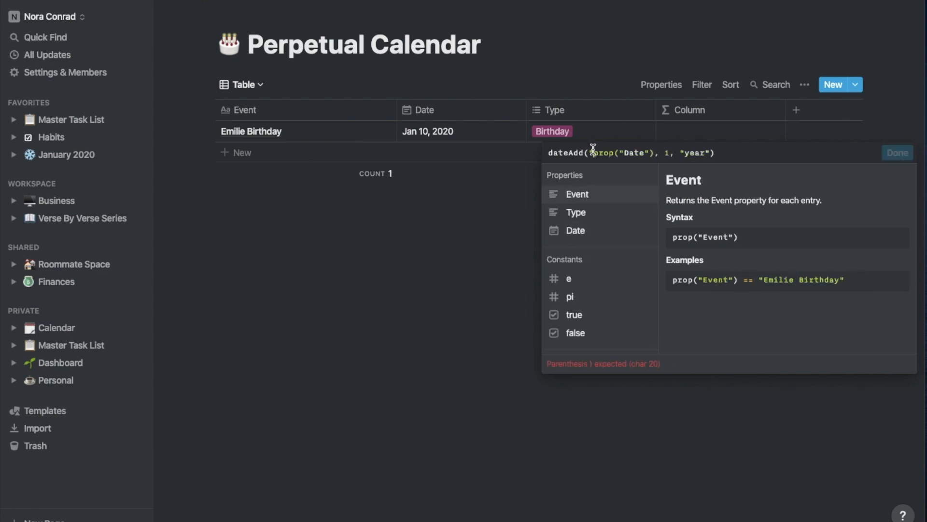
click(593, 152)
key(BackSpace)
click(899, 154)
click(700, 113)
click(707, 213)
scroll(593, 222, up, 5)
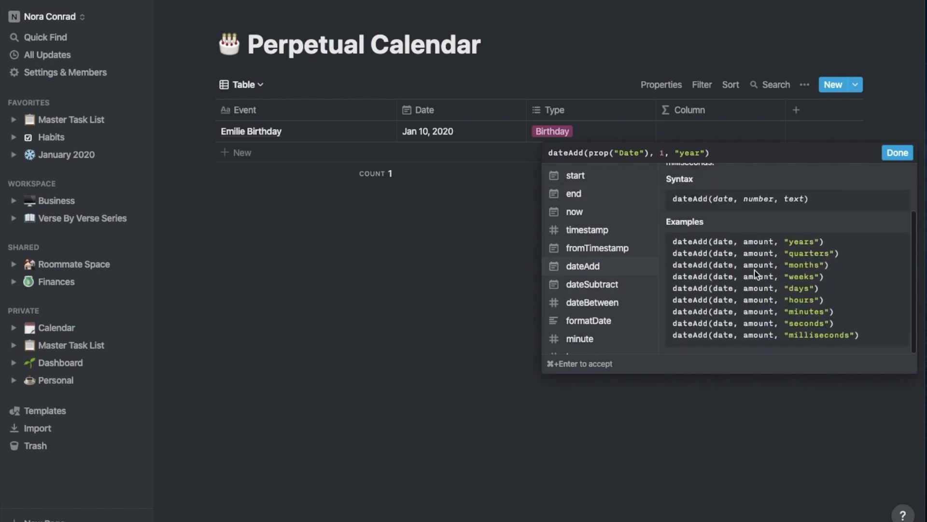
text(s)
click(892, 154)
text(Futu)
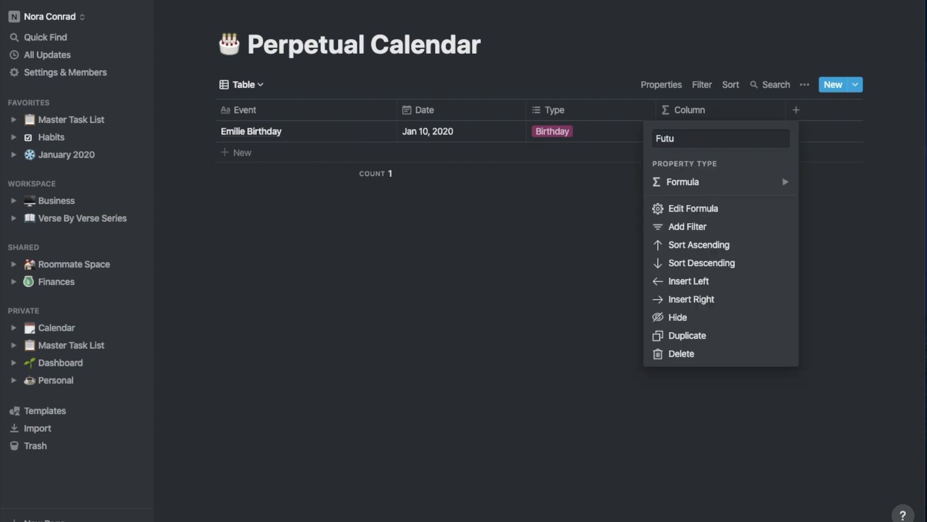
Duplicate the column as 2 Years adding 2 years, and narrow both columns
click(694, 342)
click(821, 110)
text(2 Years)
click(813, 208)
text(2)
key(BackSpace)
click(762, 95)
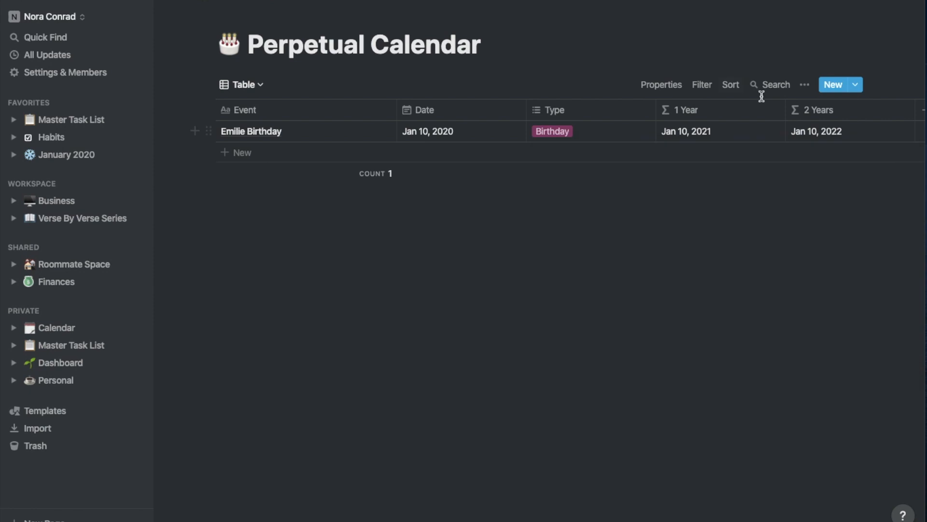
drag(786, 110, 721, 110)
drag(850, 110, 785, 110)
Duplicate the 2 Years column as 3 Years with a 3-year formula
click(754, 110)
click(758, 335)
click(821, 110)
text(3 Years)
click(813, 209)
click(668, 151)
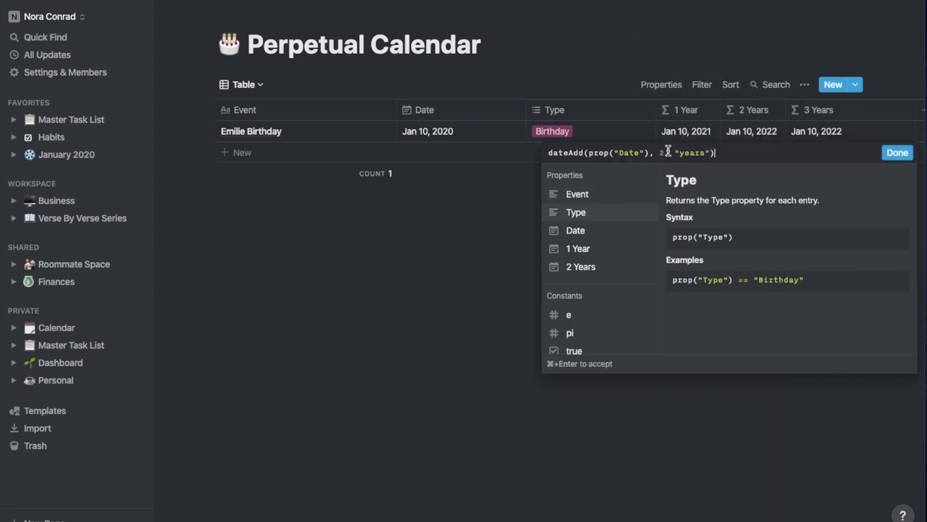
text(3)
Narrow the Date column and rename the formula headers 2021, 2022 and 2023
drag(656, 110, 627, 110)
click(662, 110)
text(2021)
click(727, 110)
text(2022)
click(789, 110)
text(2023)
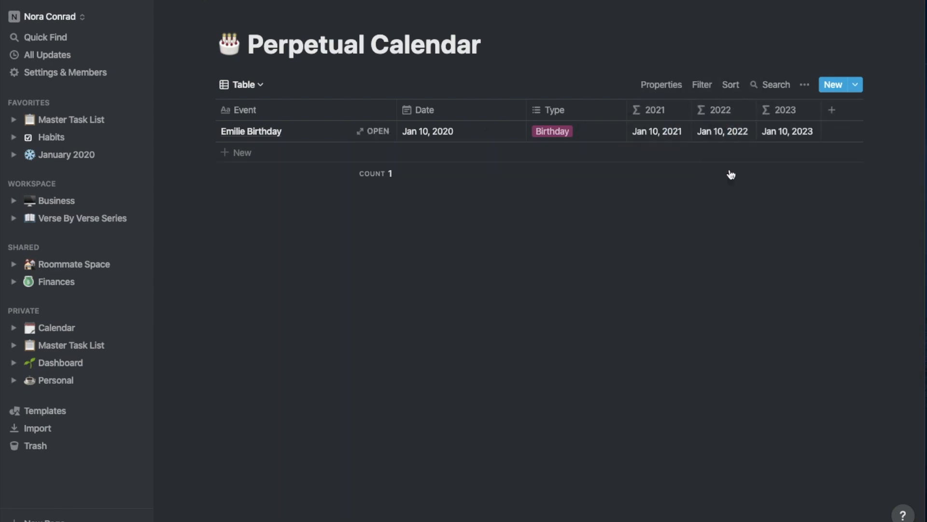
Narrow the Type column, toggle 2021 and 2022 visibility, and add a new row
drag(527, 111, 470, 110)
click(662, 85)
click(726, 164)
click(726, 183)
click(726, 183)
click(726, 165)
Add a Doug's Birthday row, fix the first row's name, and date the second row Feb 16 as a Birthday
click(249, 154)
text(Doug's Birthday)
key(Return)
click(245, 135)
text('s)
click(430, 153)
click(540, 204)
click(415, 303)
Add Valentines Day dated Feb 14, 2020, tagged as a Holiday
click(280, 175)
text(Valentines Day)
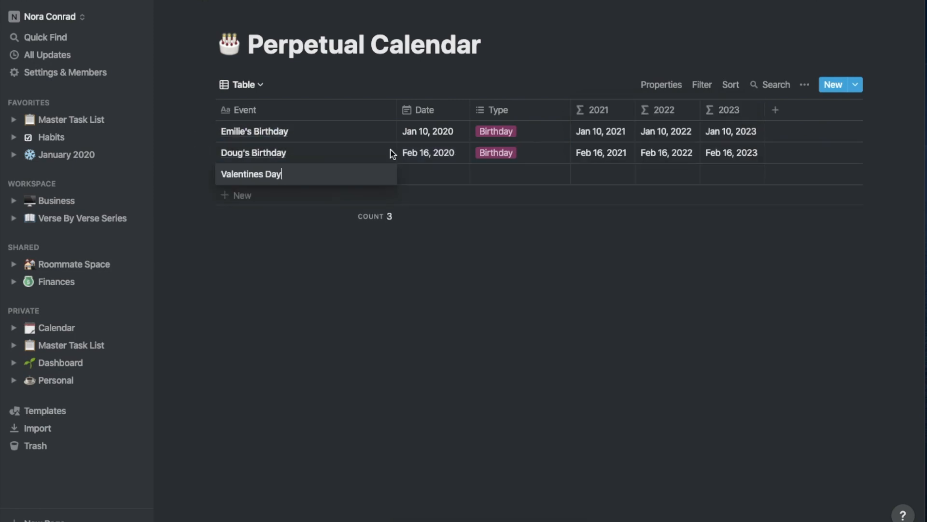
click(425, 175)
click(519, 173)
Add a Dating Anniversary row with an April date, tagged Anniversary
click(497, 232)
click(242, 196)
text(Dating Anniversary)
click(430, 195)
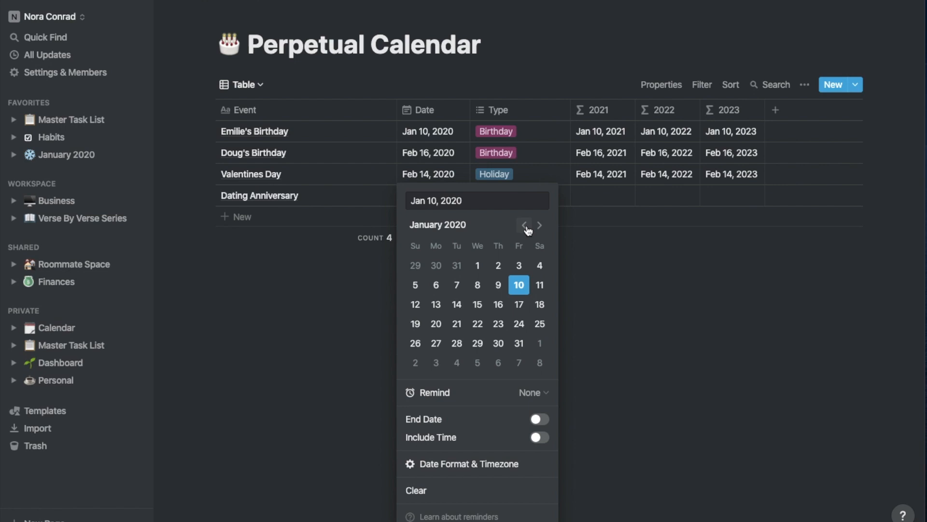
triple_click(540, 225)
click(478, 343)
click(578, 161)
click(517, 196)
click(503, 271)
Add Wedding Anniversary dated Jul 29, 2020, tagged Anniversary
click(271, 215)
click(425, 216)
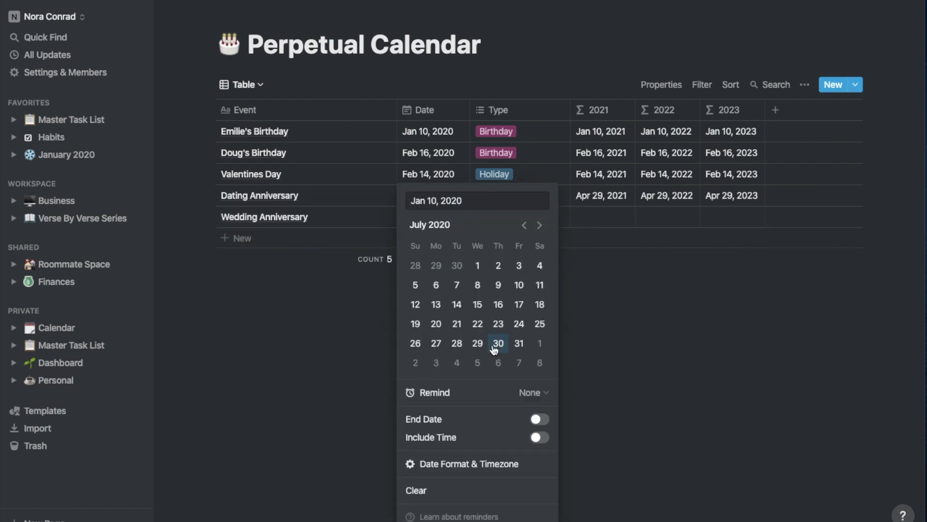
click(474, 344)
click(516, 216)
click(518, 277)
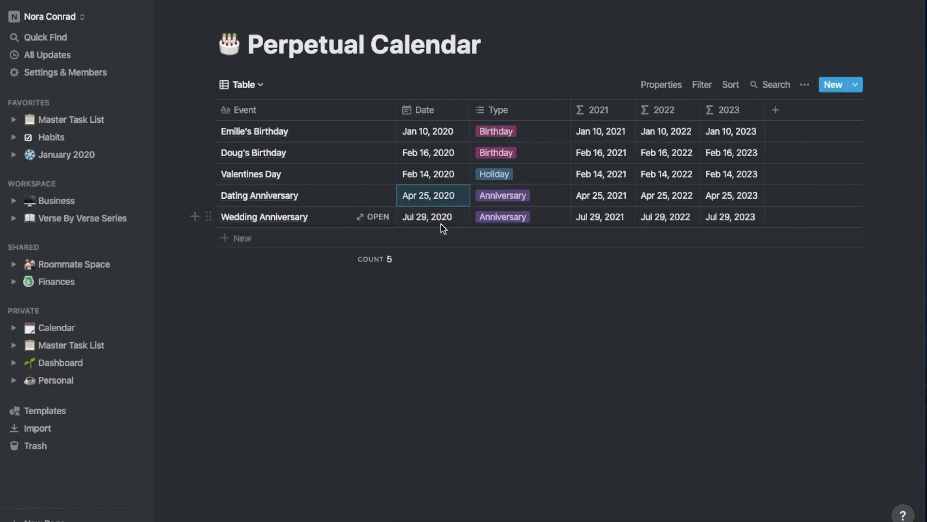
Add an Engagement Anniversary row, correcting the misspelled name
click(377, 244)
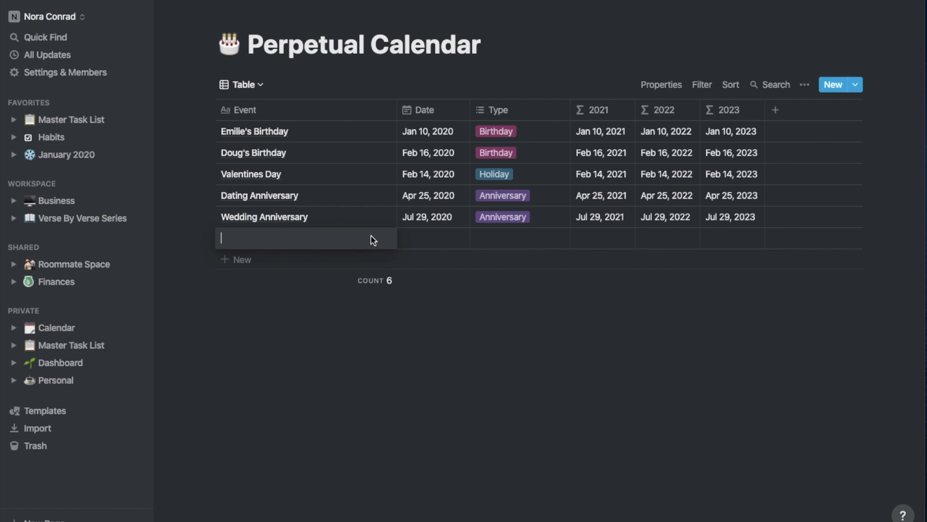
text(Engagment Anniv)
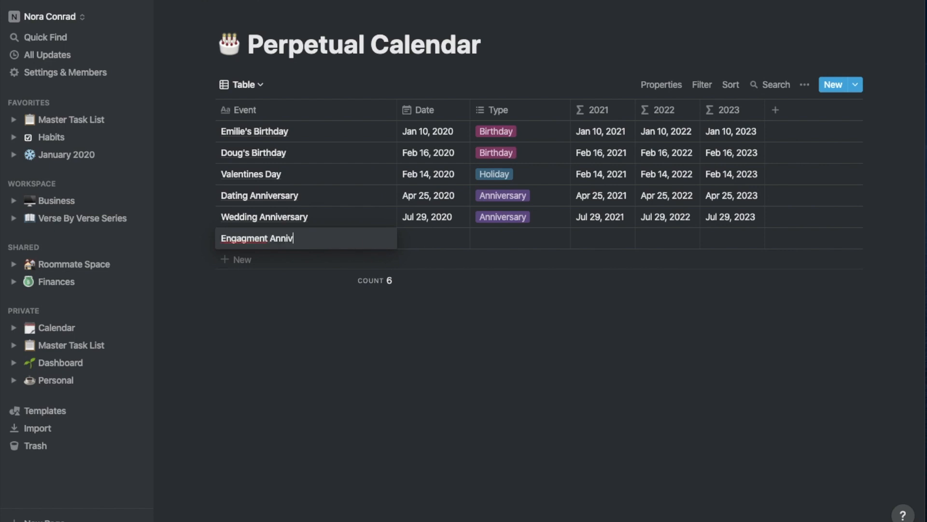
text(ersary)
right_click(244, 239)
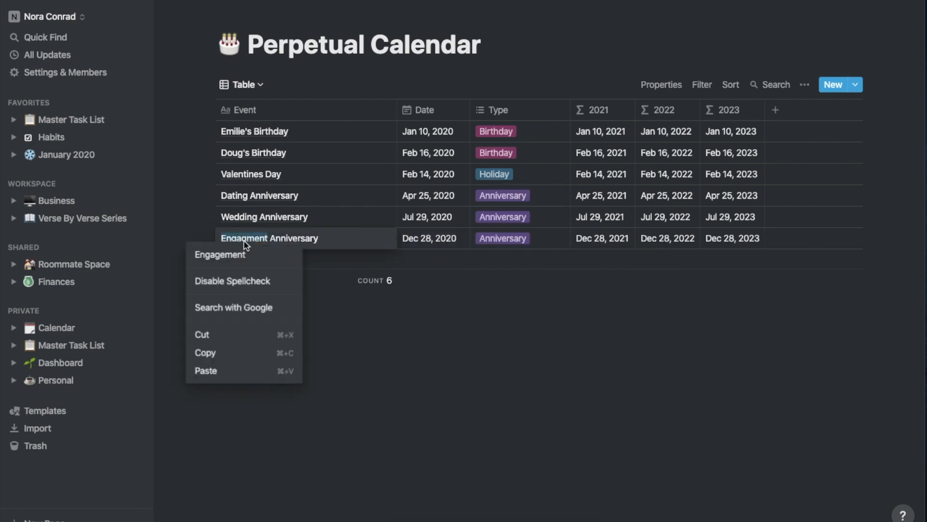
click(216, 252)
key(Escape)
Add Anna's Birthday with its date and a Ryan's Birthday row
click(249, 259)
text(Anna's Birthday)
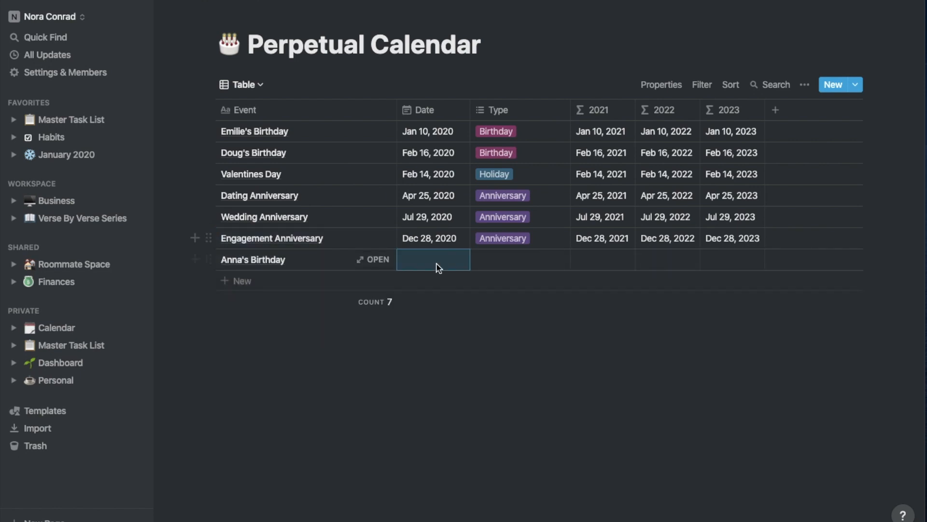
click(437, 260)
click(237, 281)
text(Ryan's)
text(Birthday)
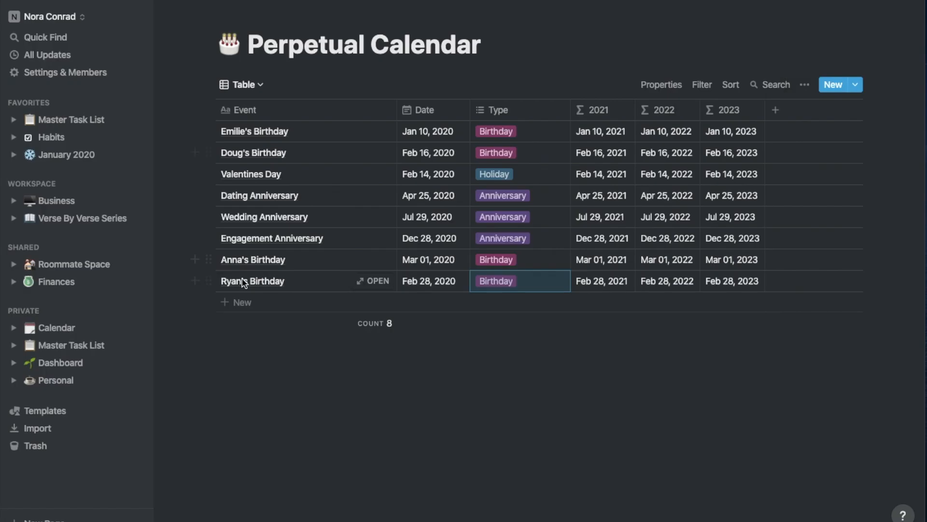
Add Aaron's Birthday, date Jack's, set Rachel's to April 2, and correct Aaron's to March 8
click(237, 302)
text(Aaron's Birthday)
click(435, 302)
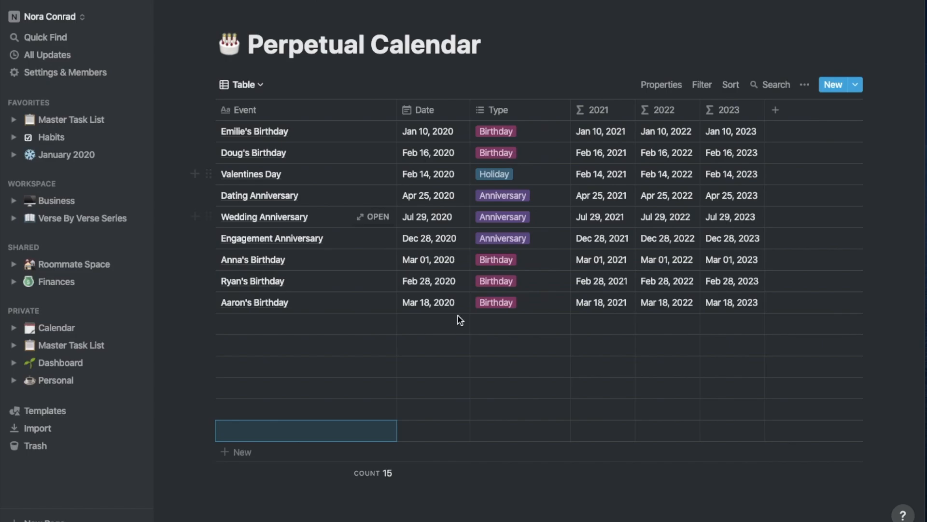
click(458, 315)
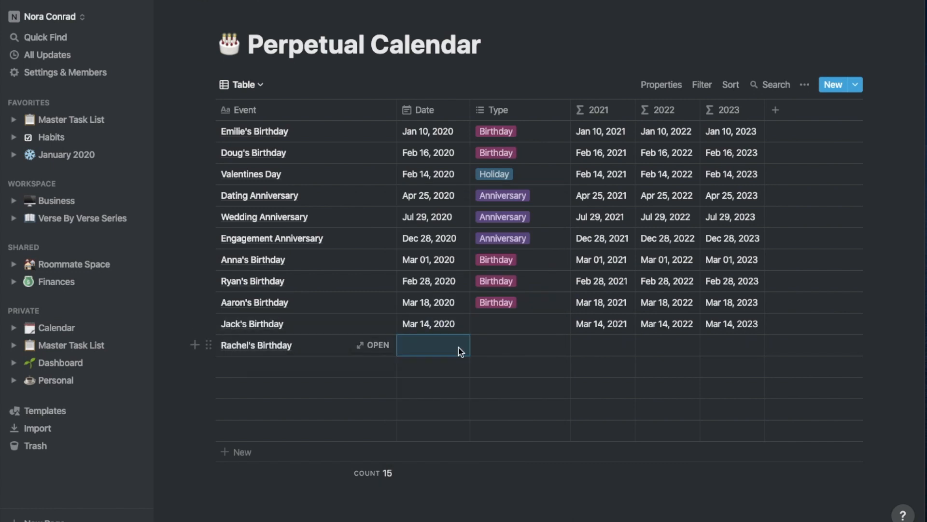
click(460, 349)
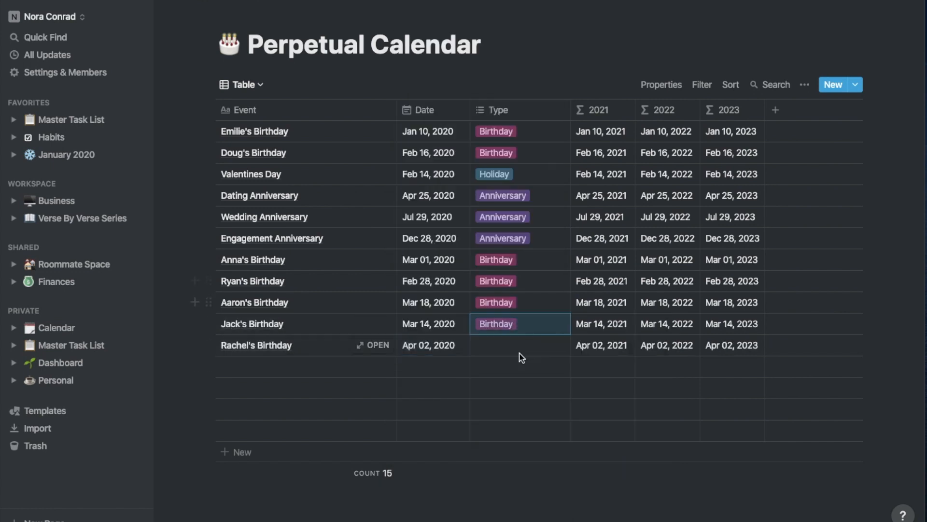
click(517, 352)
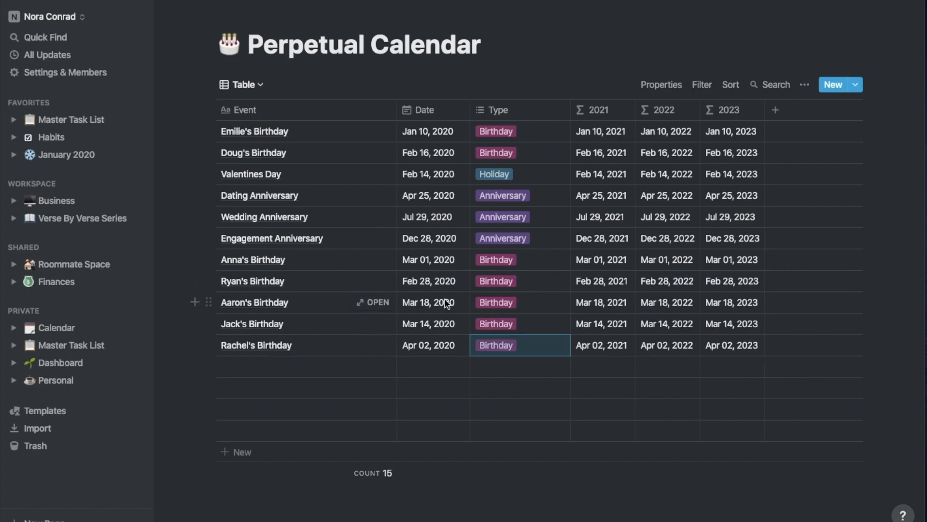
click(277, 374)
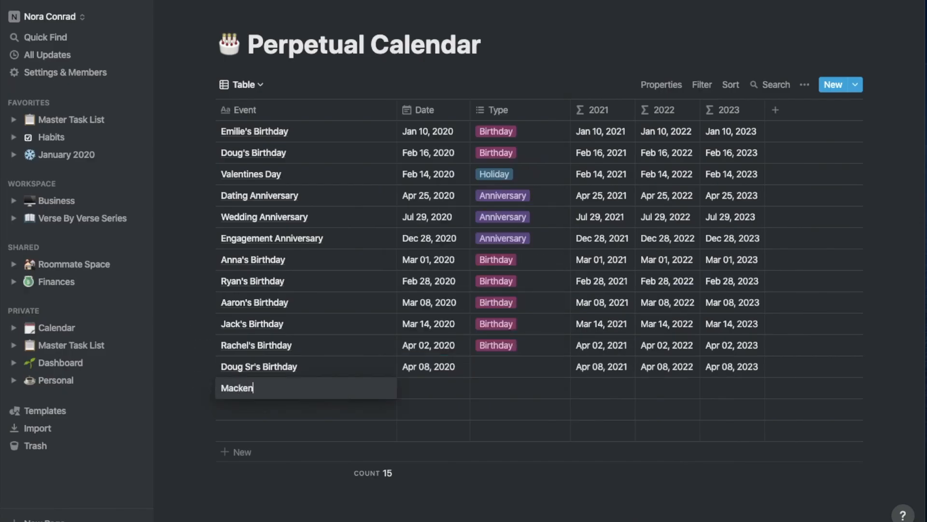
Add Mackenzie's Birthday with its date and tag the new row as Birthday
text(zie's Birthday)
click(437, 400)
click(437, 400)
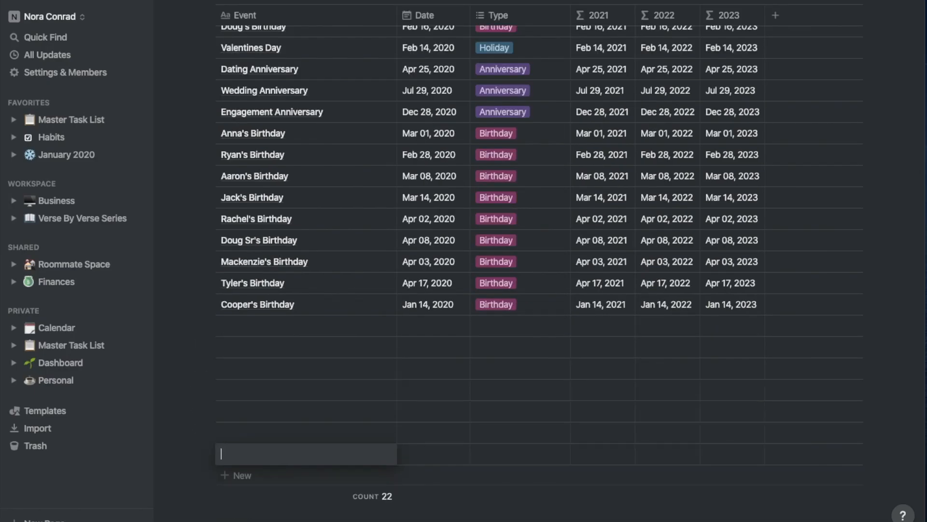
click(536, 218)
Paste Birthday into the empty Type cells and finish Kristi's Birthday entry
drag(519, 232, 495, 367)
key(ctrl+v)
scroll(537, 379, down, 5)
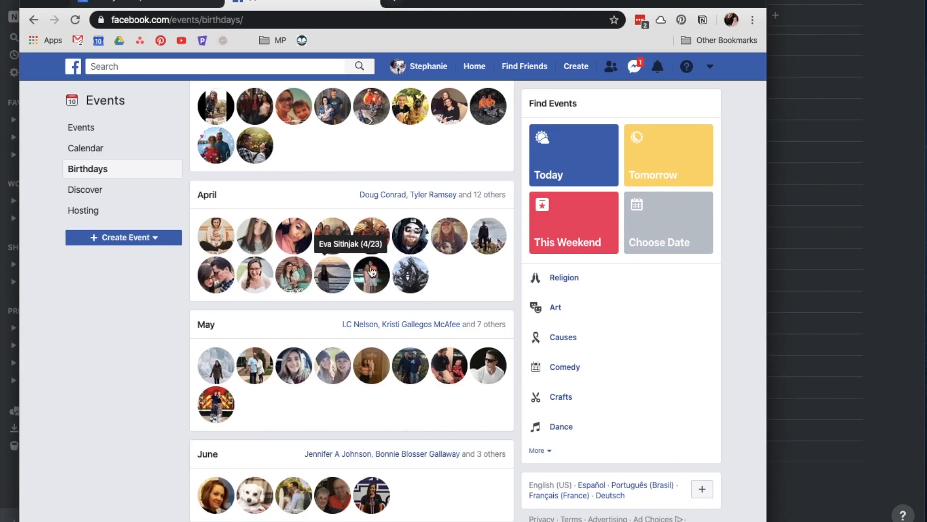
scroll(372, 272, down, 5)
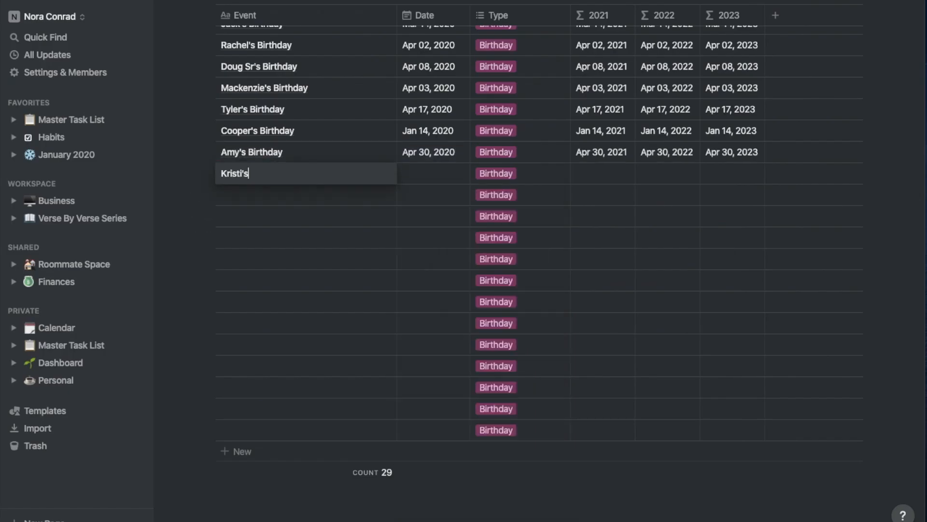
text(Birthday)
key(Return)
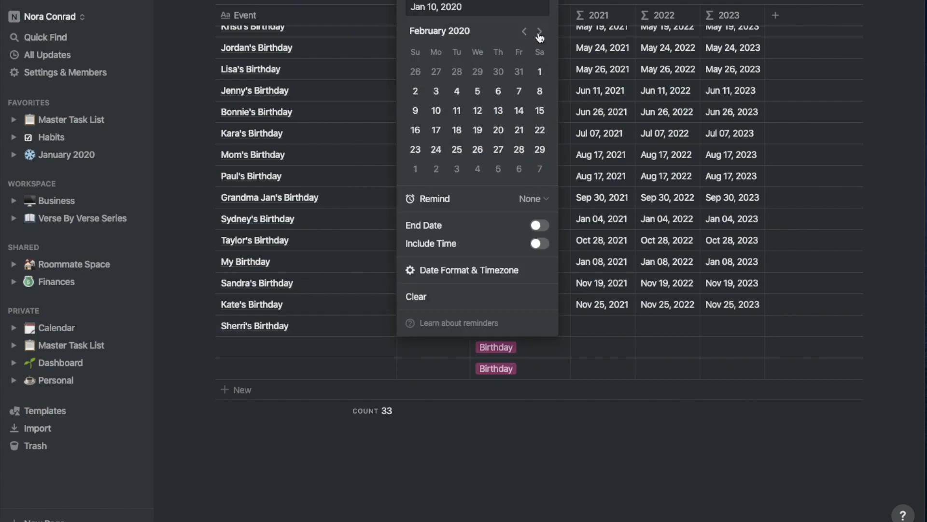
Set the type for Kate's Birthday and select the April Fool's Day holiday text
click(362, 516)
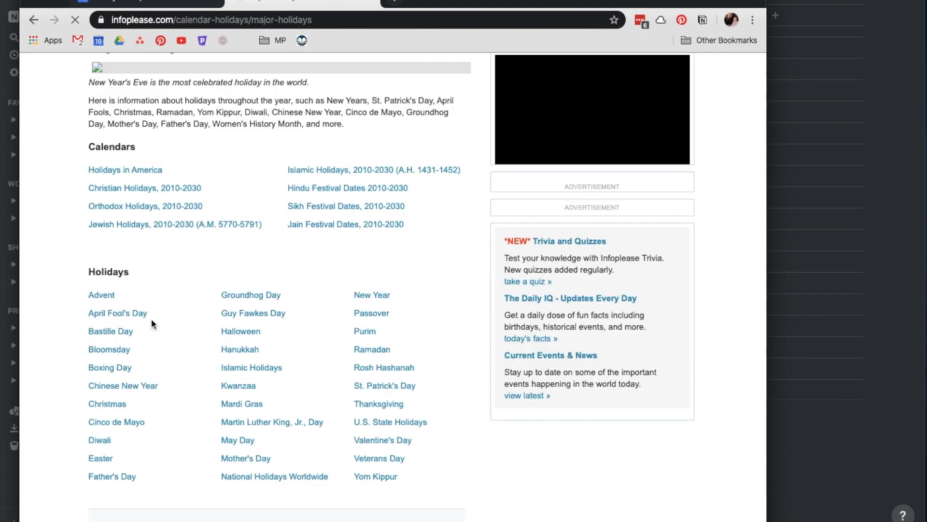
scroll(151, 318, down, 2)
drag(147, 215, 80, 220)
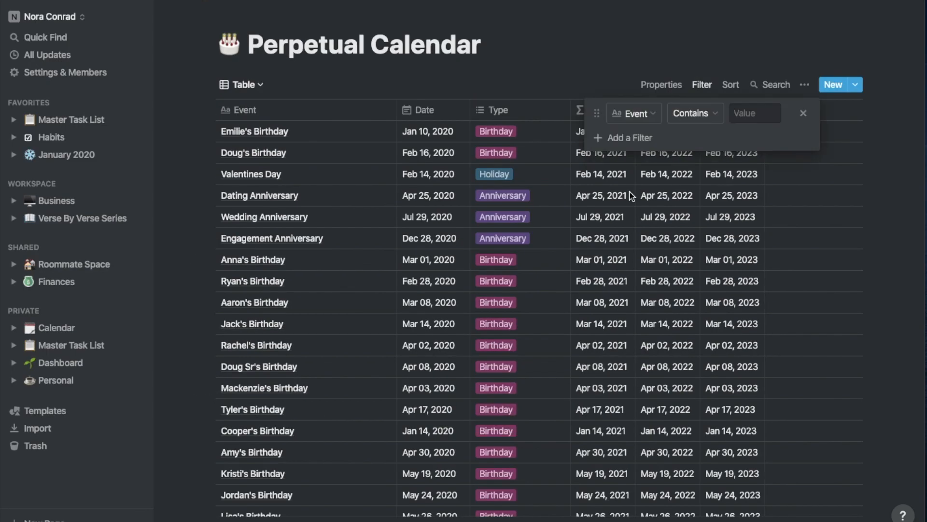
click(726, 122)
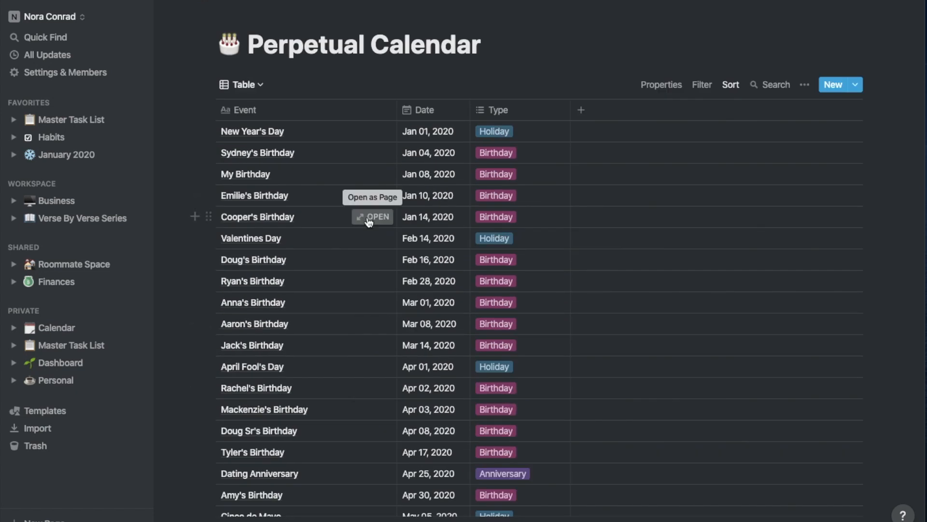
Move Perpetual Calendar above Meal Calendar and open it in List View
click(56, 328)
drag(303, 296, 304, 272)
click(352, 273)
click(241, 84)
click(226, 111)
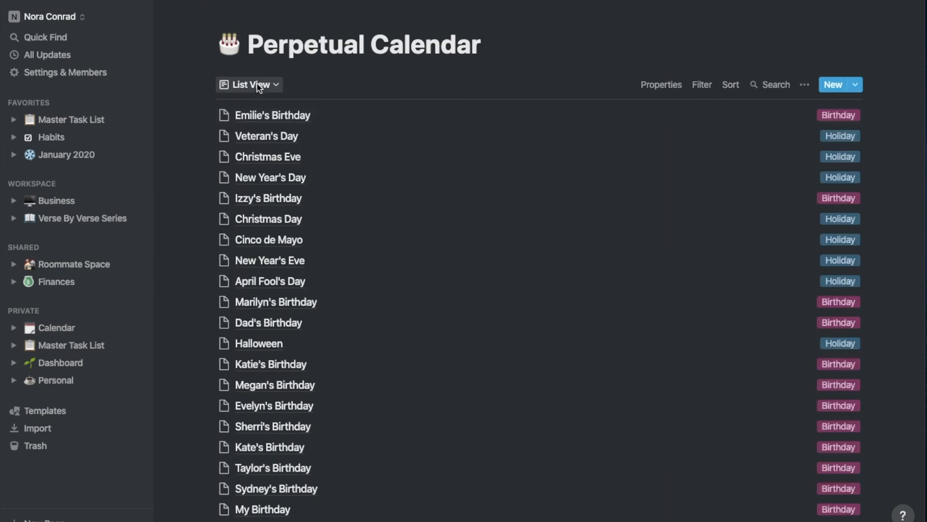
Add a calendar view named Yearly laid out by the Date property
click(257, 84)
click(224, 155)
click(456, 256)
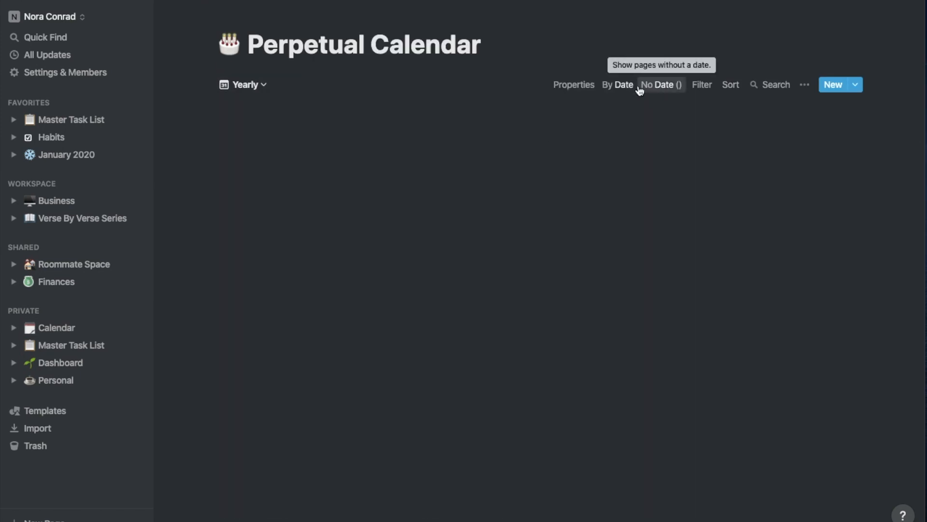
click(659, 85)
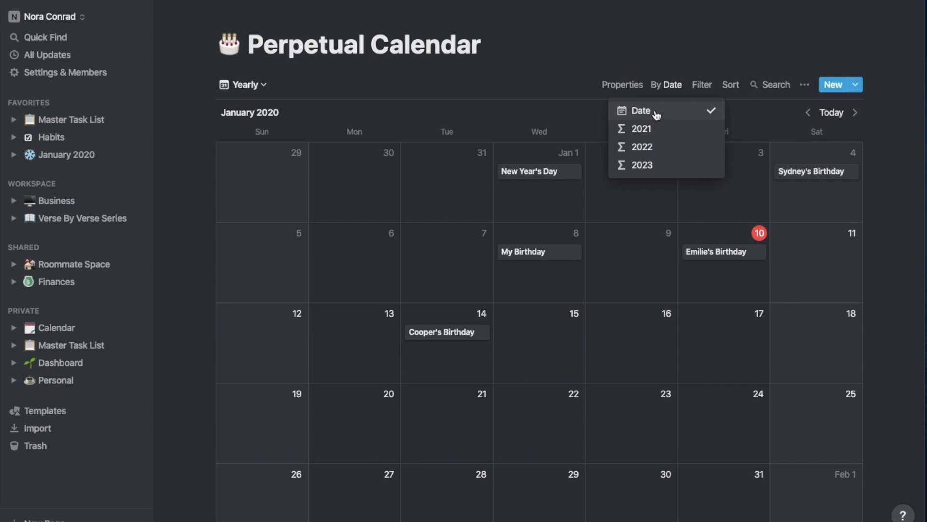
click(653, 129)
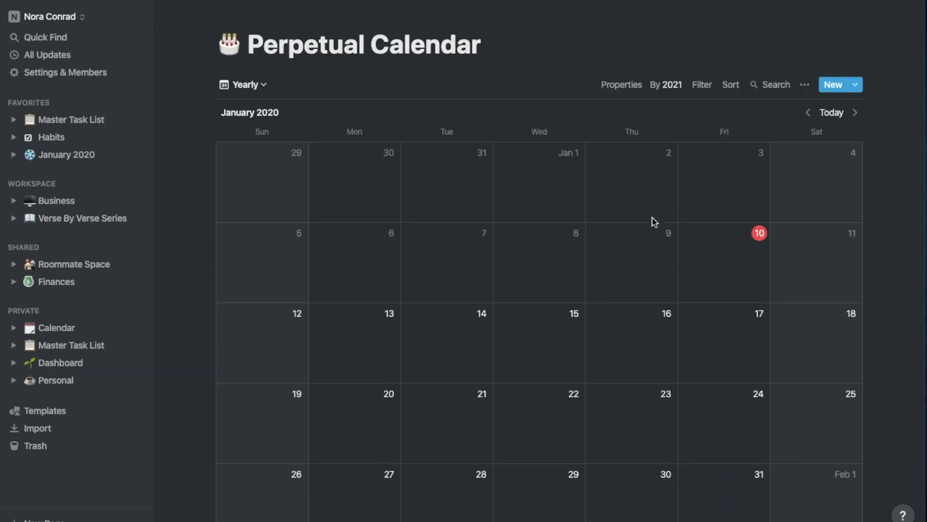
click(651, 145)
click(650, 110)
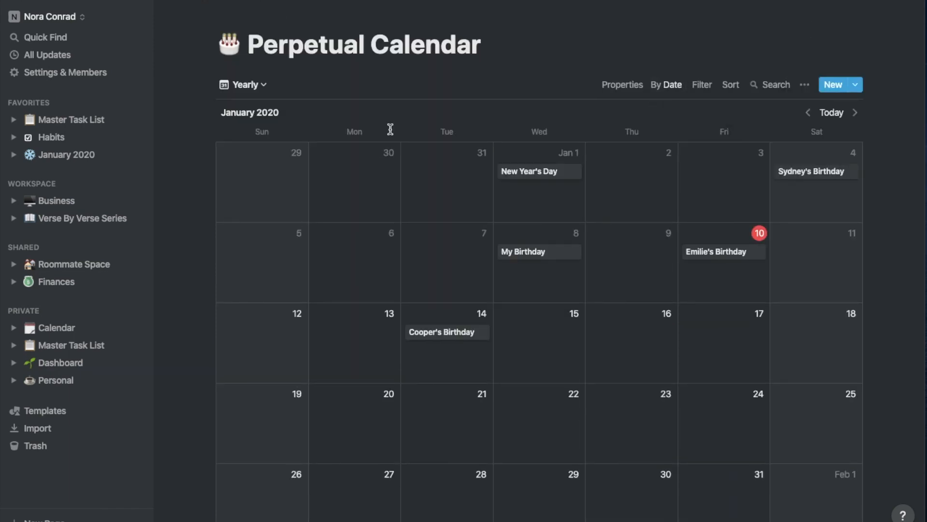
scroll(600, 185, down, 15)
scroll(601, 186, up, 15)
Show each event's Type on the Yearly calendar, then go to the Meal Calendar page
click(623, 84)
click(687, 183)
click(719, 288)
scroll(714, 288, down, 20)
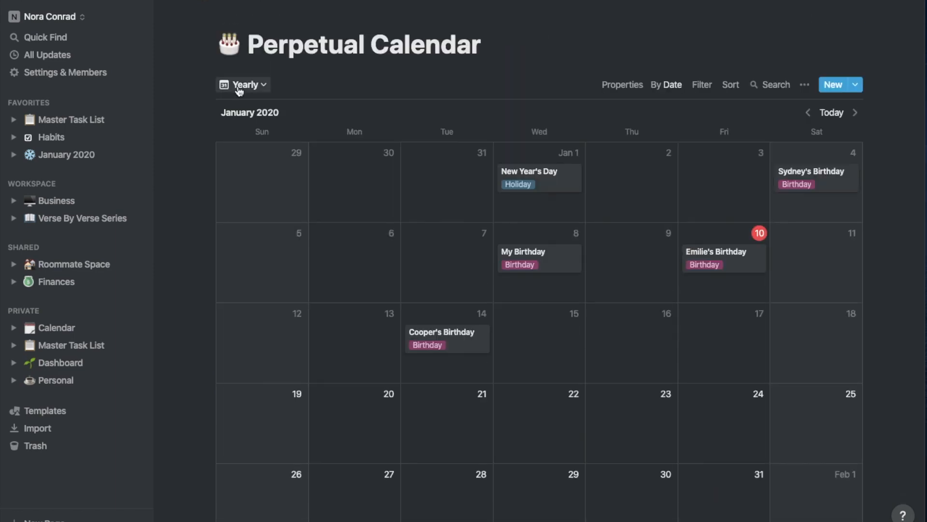
click(242, 84)
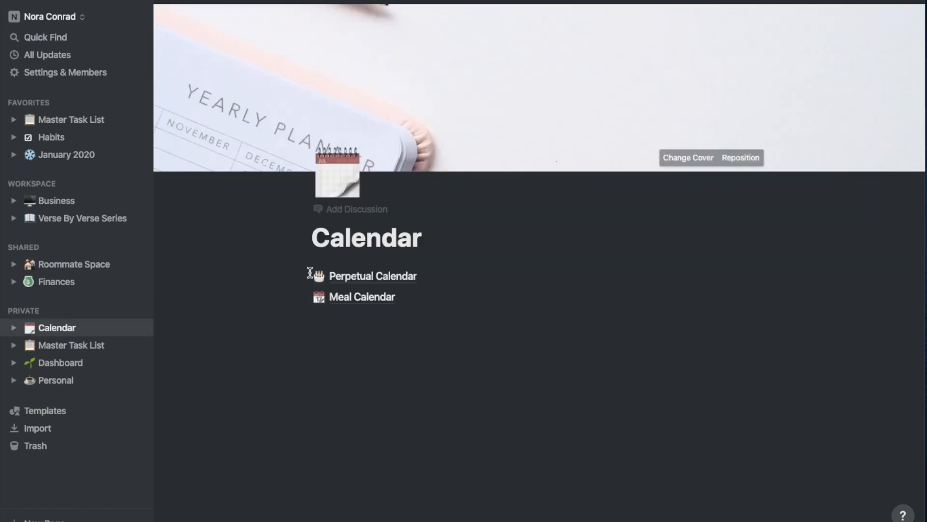
click(347, 297)
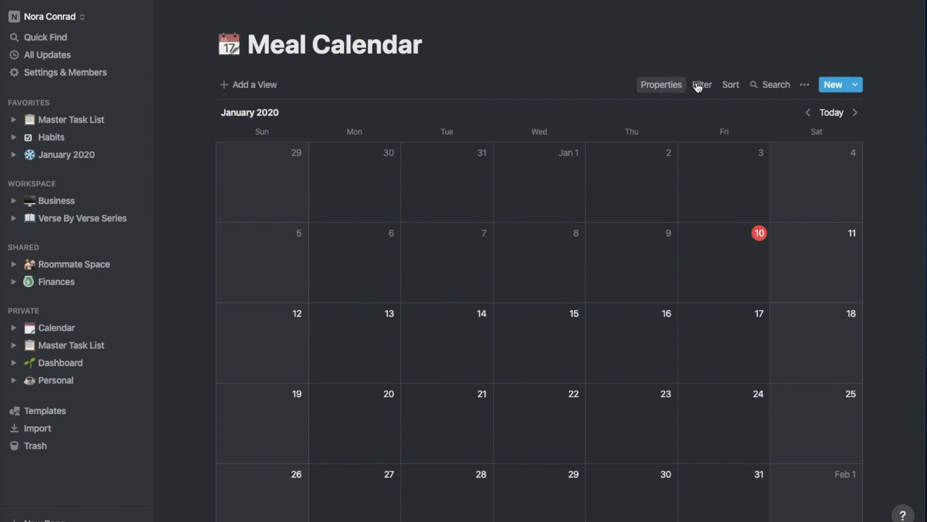
Open the Full Template Gallery in the browser from the sidebar's Templates panel
click(803, 85)
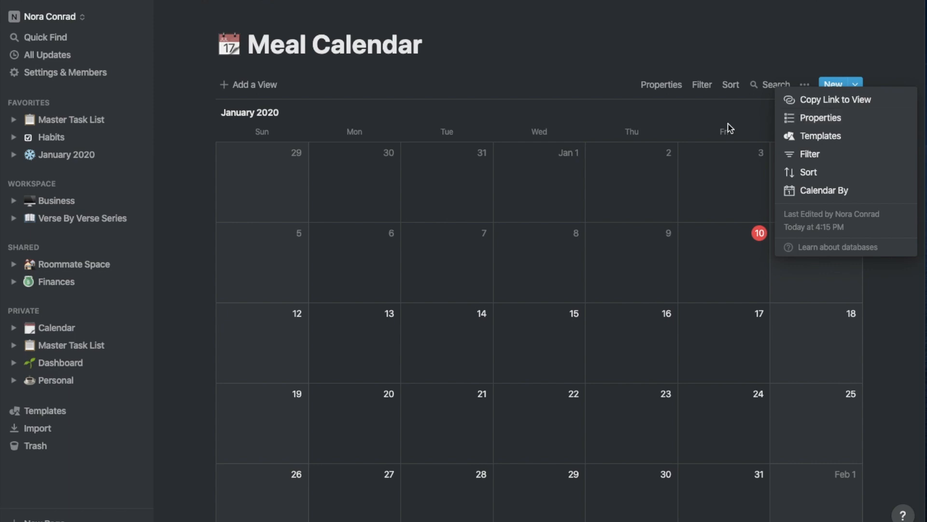
click(820, 135)
click(595, 68)
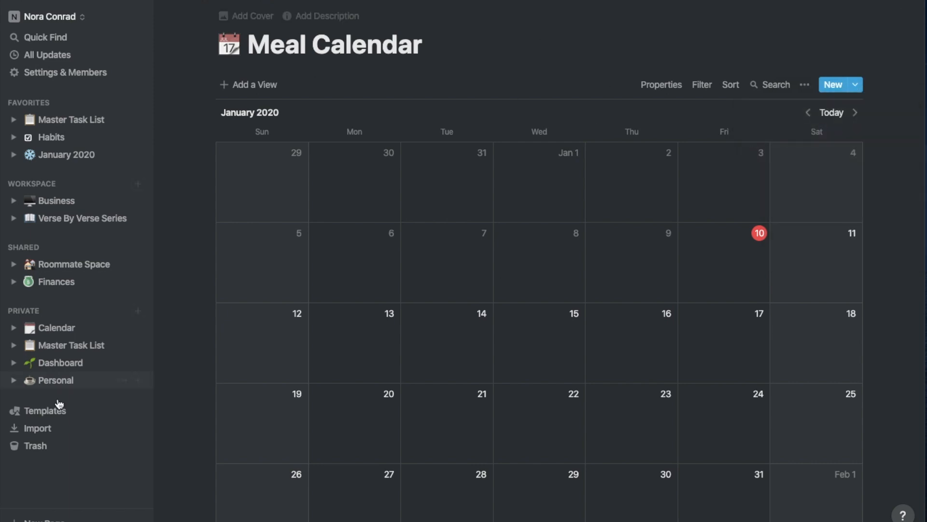
click(48, 410)
click(749, 103)
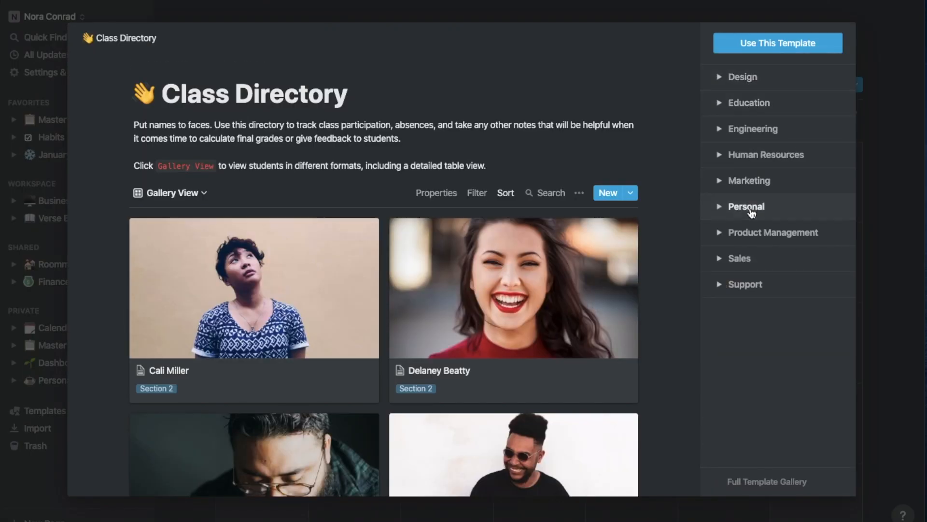
click(772, 481)
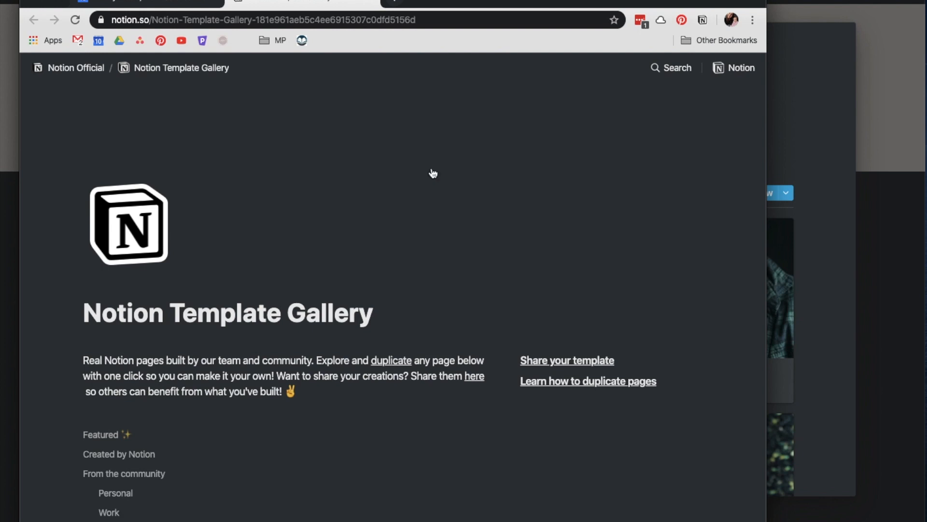
Search the gallery for 'meal planner' and open the full Meal Planner template page
key(ctrl+f)
text(meal planner)
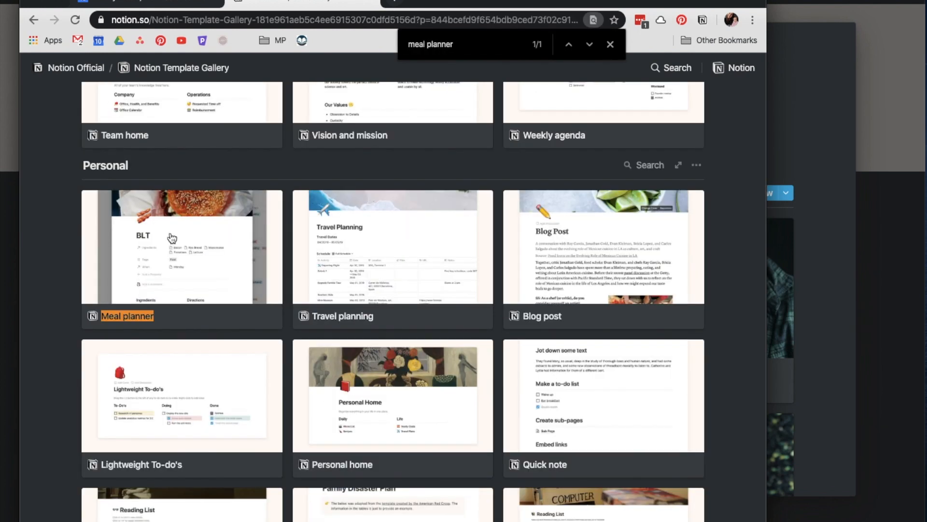
click(172, 238)
scroll(415, 326, down, 10)
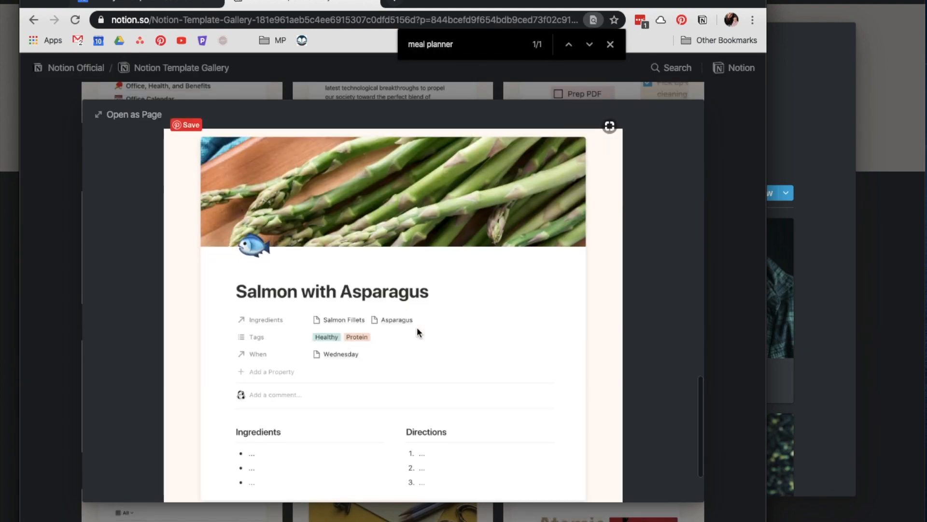
scroll(418, 333, up, 5)
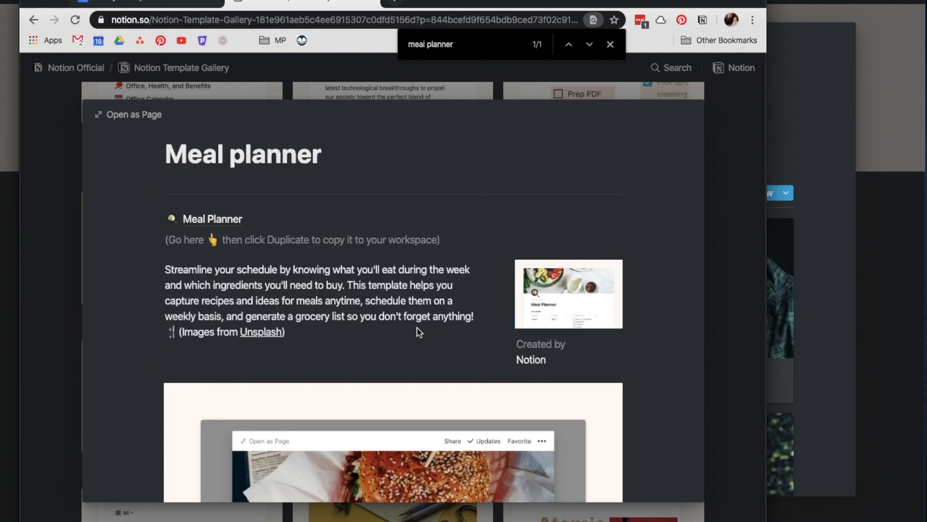
click(207, 237)
scroll(213, 285, down, 7)
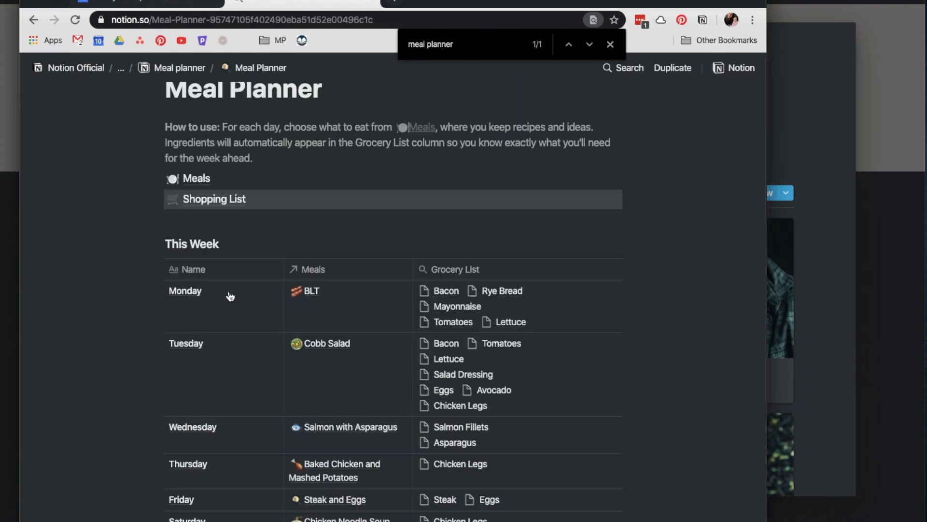
scroll(229, 295, up, 5)
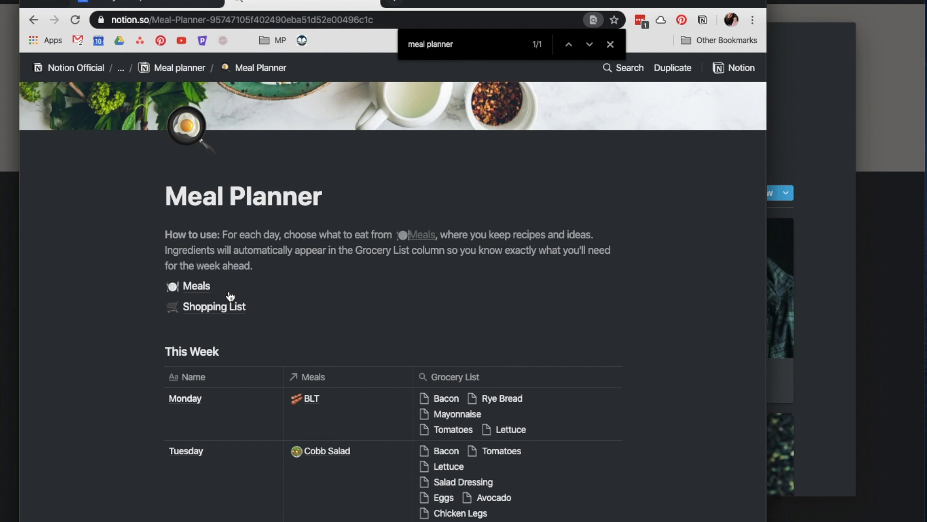
Browse the template's Meals database and Shopping List, then duplicate Meal Planner into your workspace
click(201, 287)
scroll(497, 160, down, 5)
scroll(498, 162, up, 5)
click(180, 68)
click(197, 229)
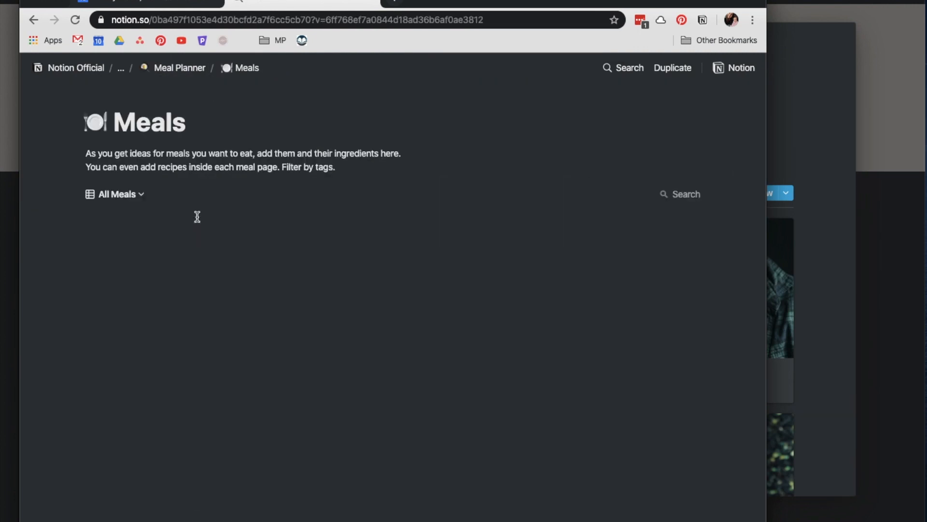
click(196, 73)
click(116, 348)
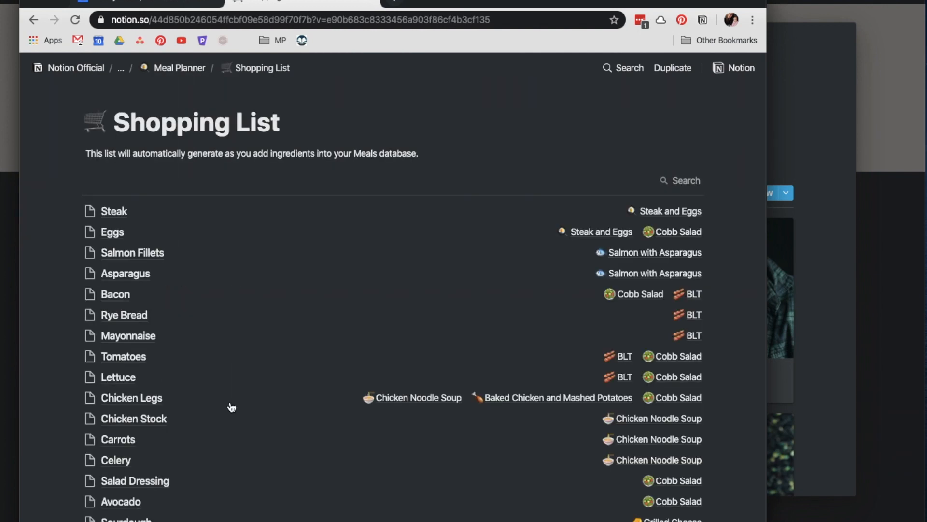
scroll(133, 431, down, 2)
click(174, 70)
click(672, 68)
click(663, 110)
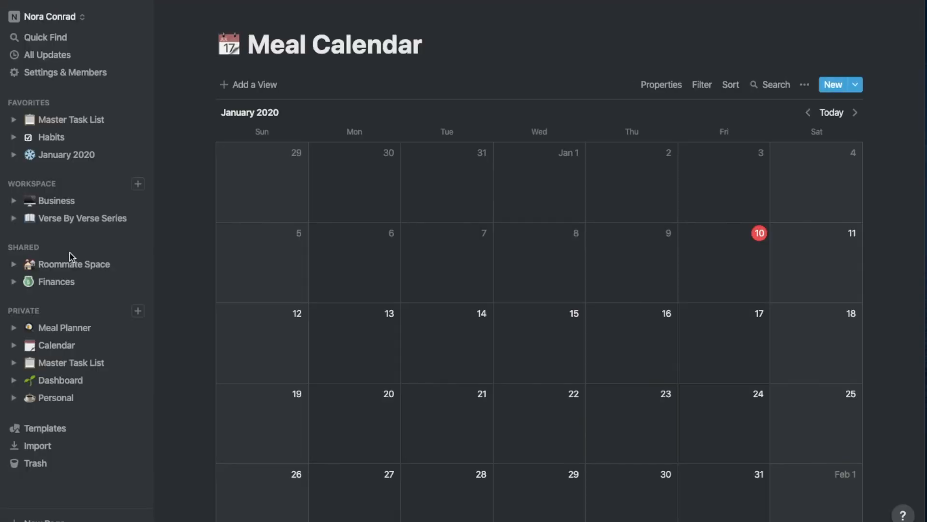
Nest Meal Planner inside the Calendar page and open it there
click(60, 327)
drag(61, 327, 68, 346)
click(67, 328)
click(359, 318)
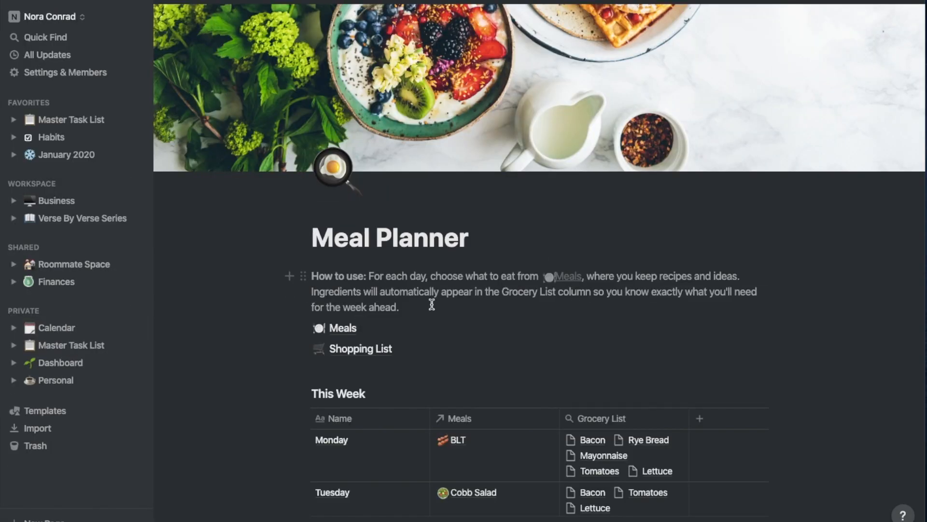
Replace Monday's BLT with Cobb Salad in the This Week table
scroll(432, 305, down, 3)
click(503, 381)
click(410, 411)
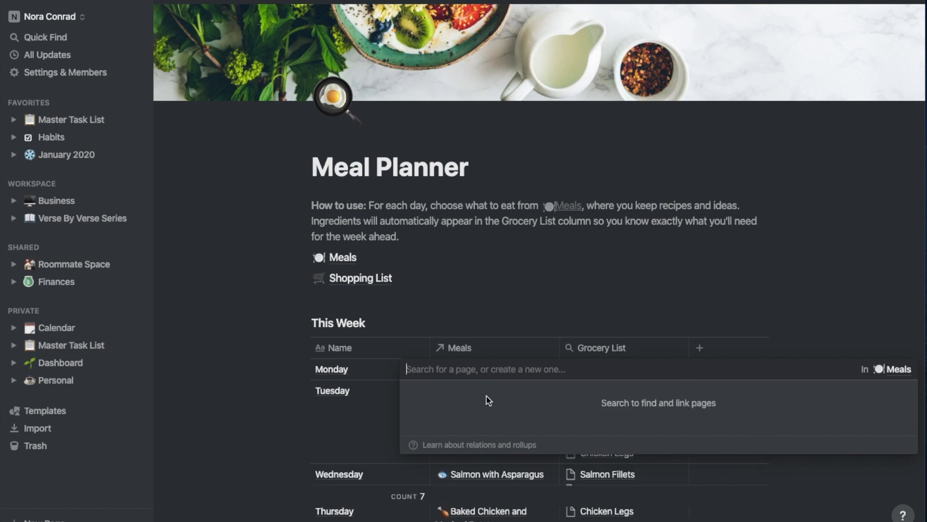
click(434, 368)
key(Escape)
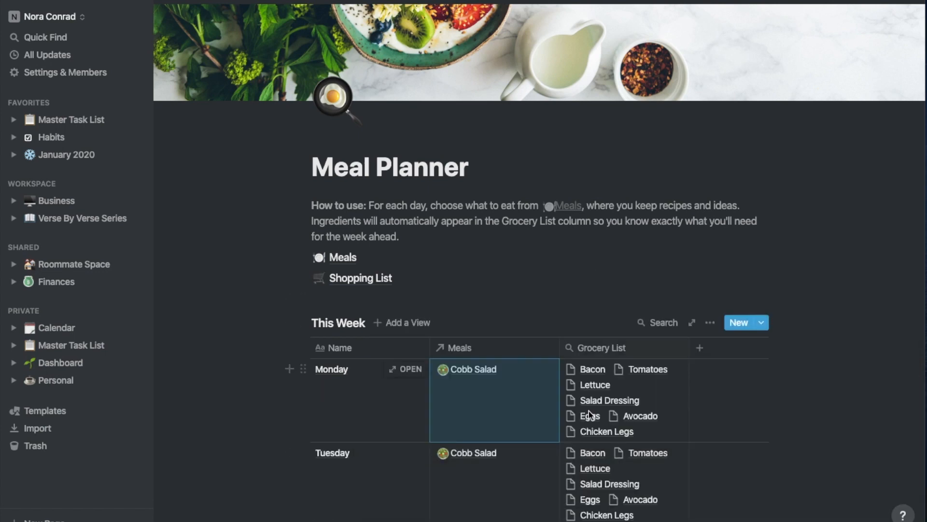
scroll(589, 411, down, 5)
scroll(712, 85, up, 3)
Make the Meal Planner page full width and delete the How to use paragraph
click(912, 3)
click(894, 97)
click(614, 122)
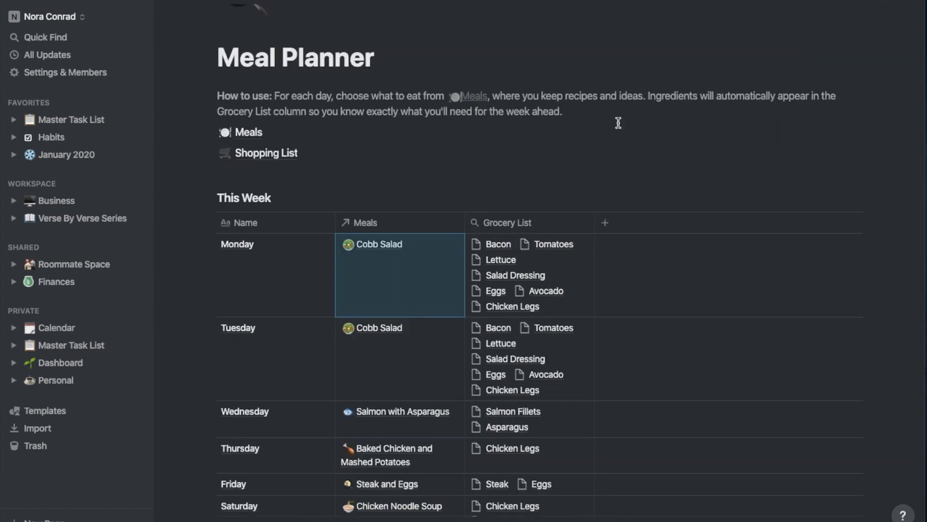
scroll(387, 255, up, 2)
drag(564, 248, 209, 234)
key(BackSpace)
key(BackSpace)
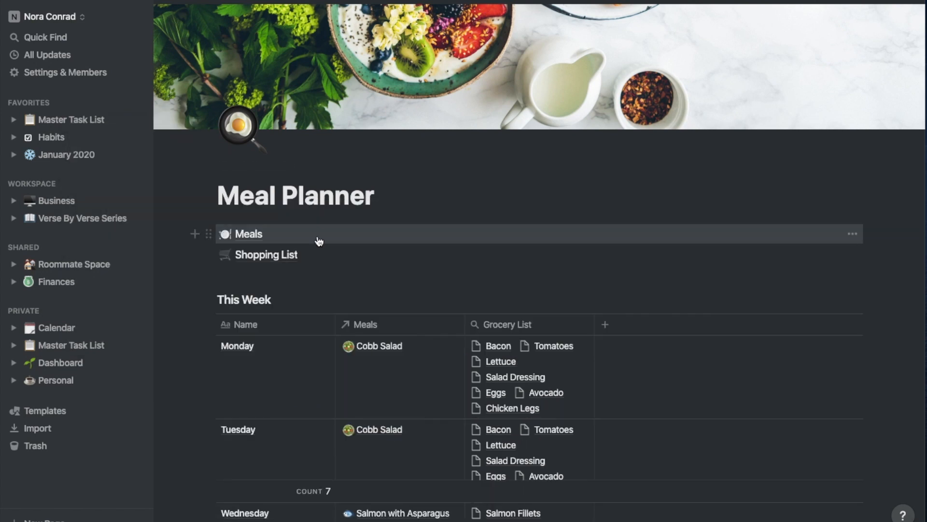
Unlink the meals for Monday through Thursday in the This Week table
scroll(378, 381, down, 5)
scroll(231, 472, up, 6)
click(392, 237)
click(348, 277)
key(Escape)
click(377, 273)
click(348, 301)
click(423, 111)
click(374, 286)
click(348, 322)
click(371, 305)
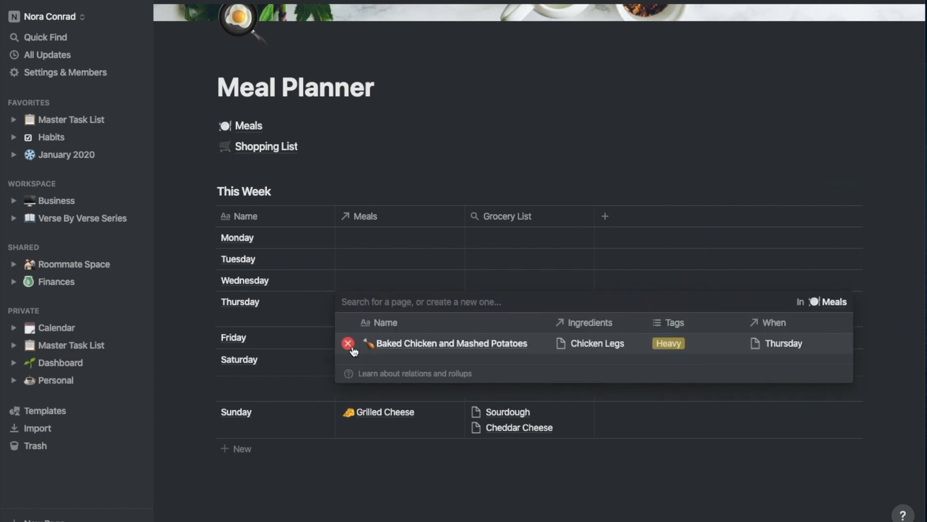
click(348, 344)
Unlink Friday, Saturday and Sunday's meals, then open the Meals database
click(366, 322)
click(348, 364)
click(377, 352)
click(348, 386)
click(353, 377)
click(348, 408)
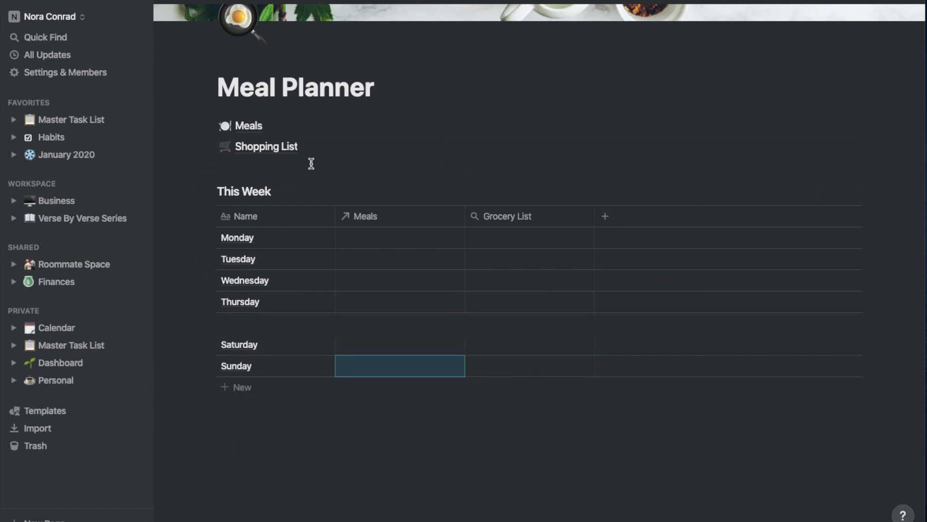
click(251, 128)
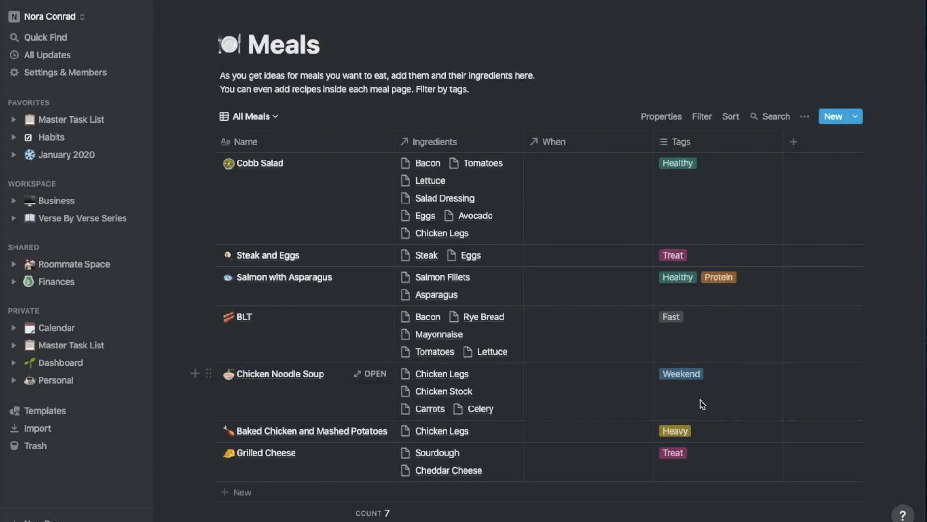
Delete the Grilled Cheese, Cobb Salad, BLT, Chicken Noodle Soup, Baked Chicken and Steak and Eggs rows
click(208, 451)
key(Delete)
click(208, 163)
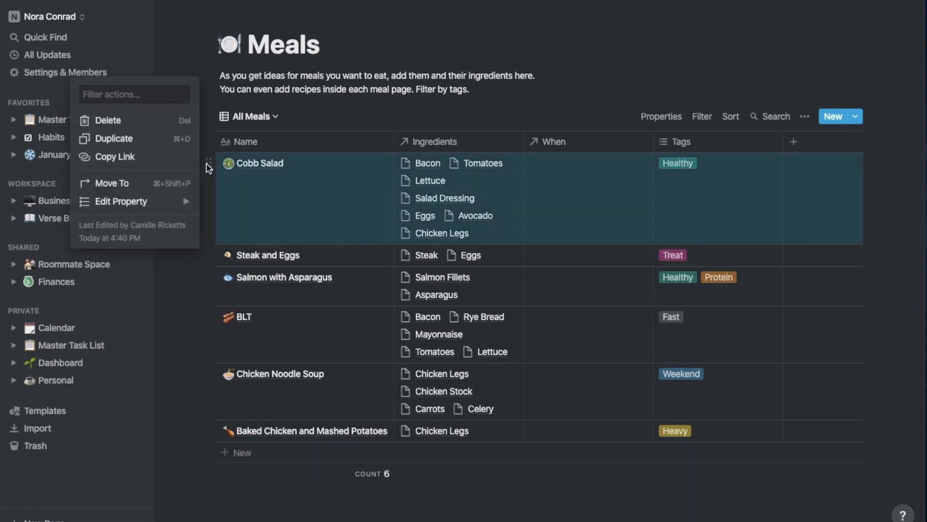
key(Delete)
click(209, 224)
key(Delete)
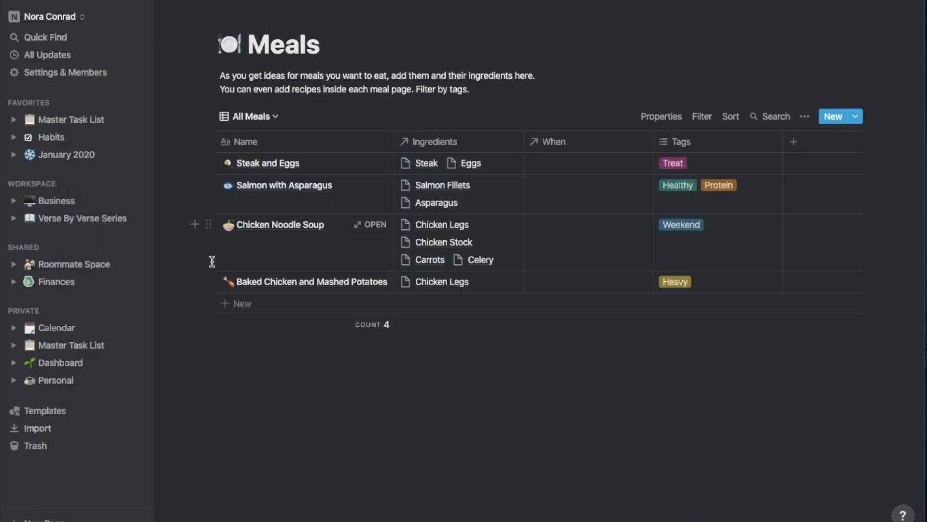
click(209, 224)
key(Delete)
click(209, 225)
key(Delete)
click(209, 163)
key(Delete)
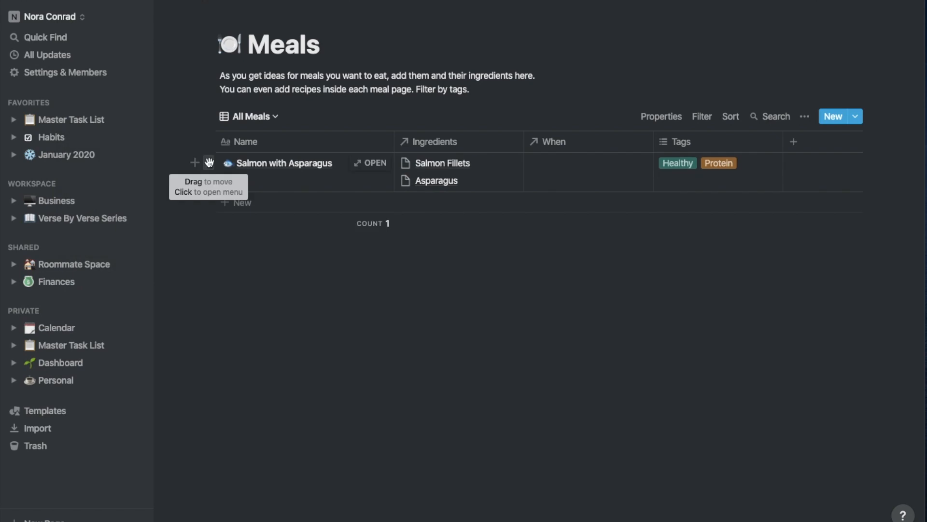
Check the remaining salmon meal's ingredients and When links, then remove its Protein and Healthy tags
click(475, 175)
click(436, 326)
click(576, 175)
click(587, 280)
click(700, 175)
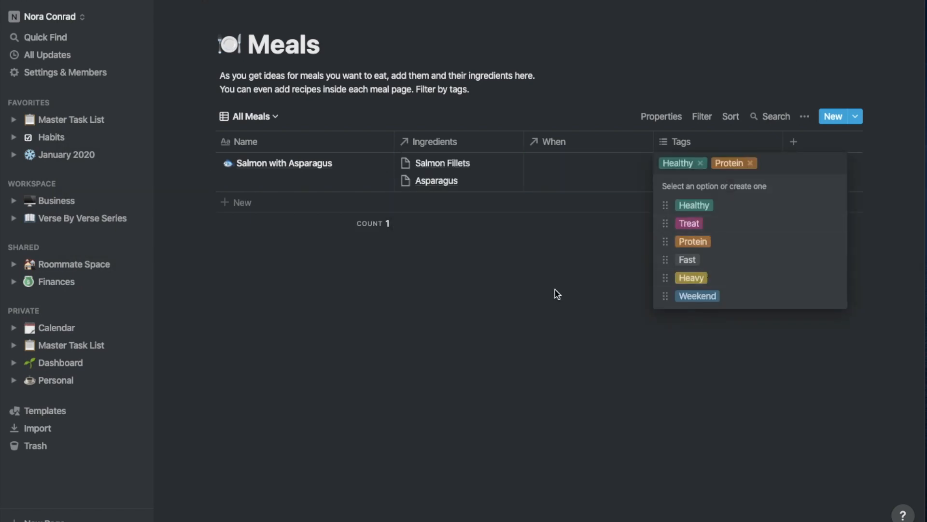
key(BackSpace)
key(BackSpace)
click(700, 148)
click(700, 147)
Rename the Healthy tag option to Snack and Treat to Desert
click(746, 174)
click(834, 205)
drag(817, 235, 777, 229)
text(Snack)
key(Return)
click(834, 223)
key(Return)
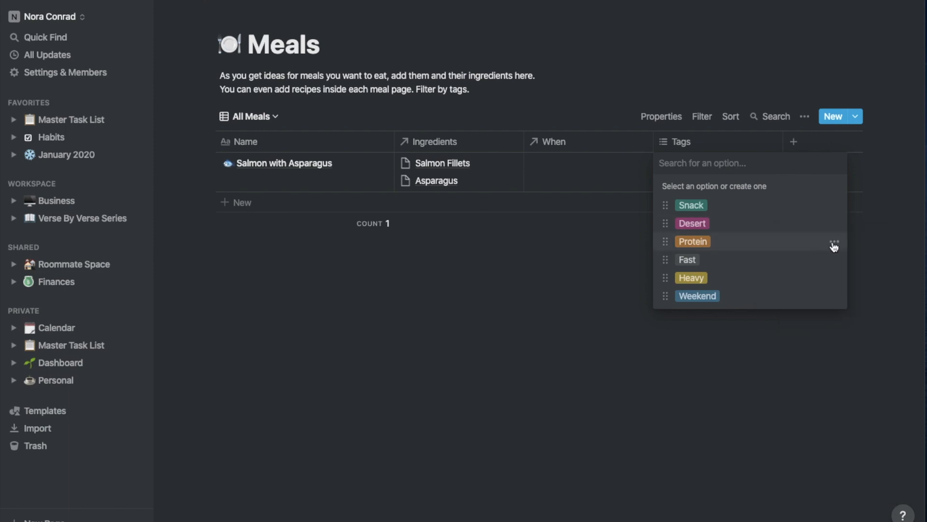
Rename the Protein tag option to Crockpot and Weekend to Tried & True
click(834, 241)
text(Crockpt)
key(BackSpace)
text(ot)
key(Return)
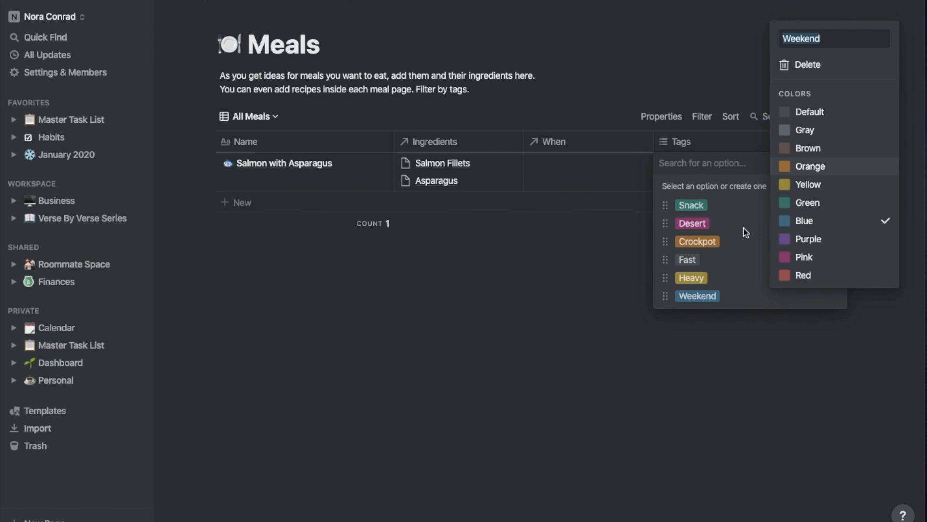
text(Tried & True)
key(Return)
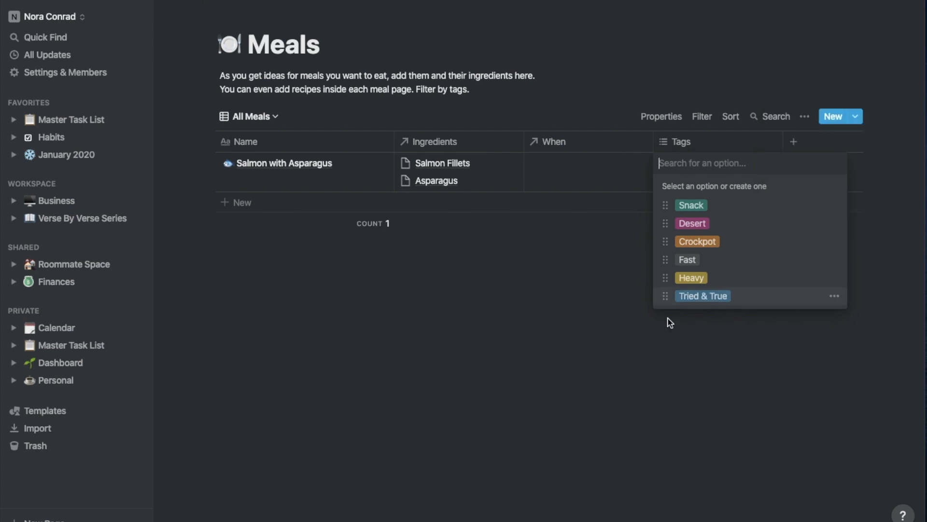
click(577, 309)
click(698, 148)
click(582, 229)
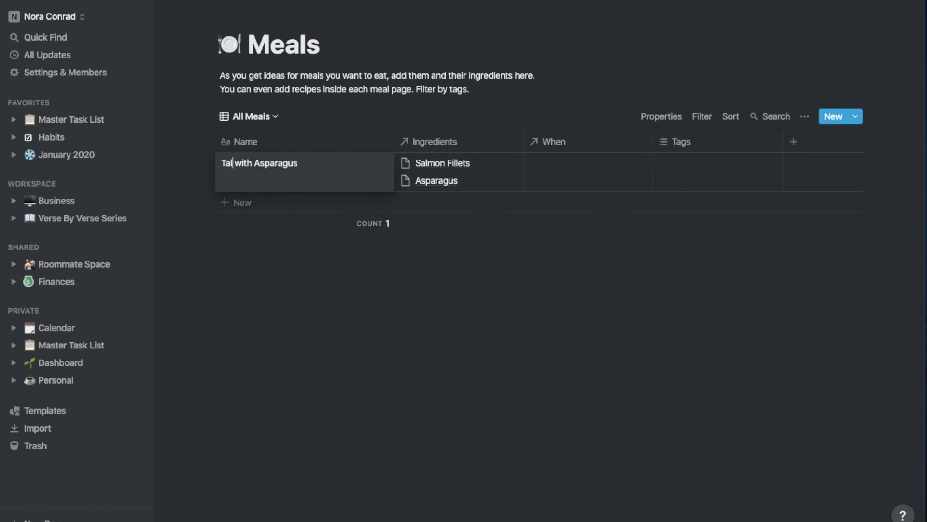
Create and link CousCous and Tilapia Filets as the meal's ingredients
click(516, 174)
text(CousCo)
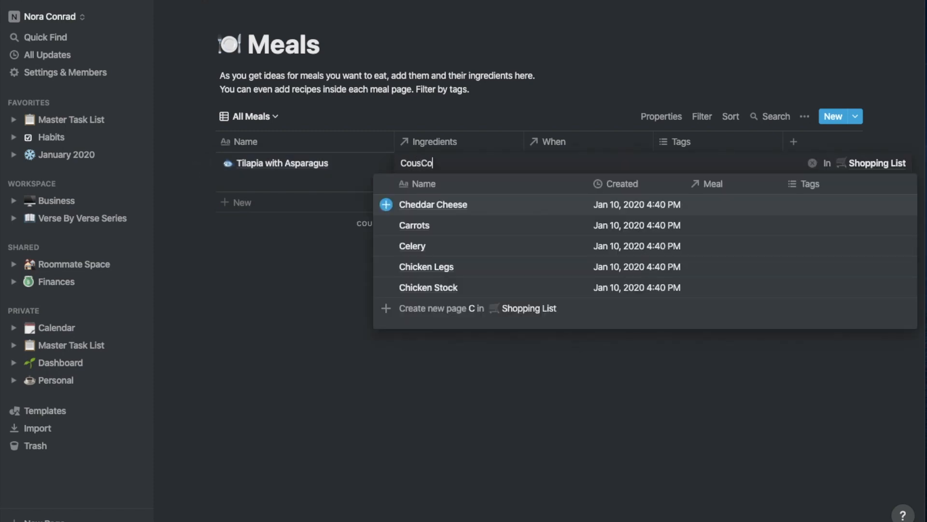
key(Return)
click(321, 331)
click(453, 162)
text(Tilapia Filets)
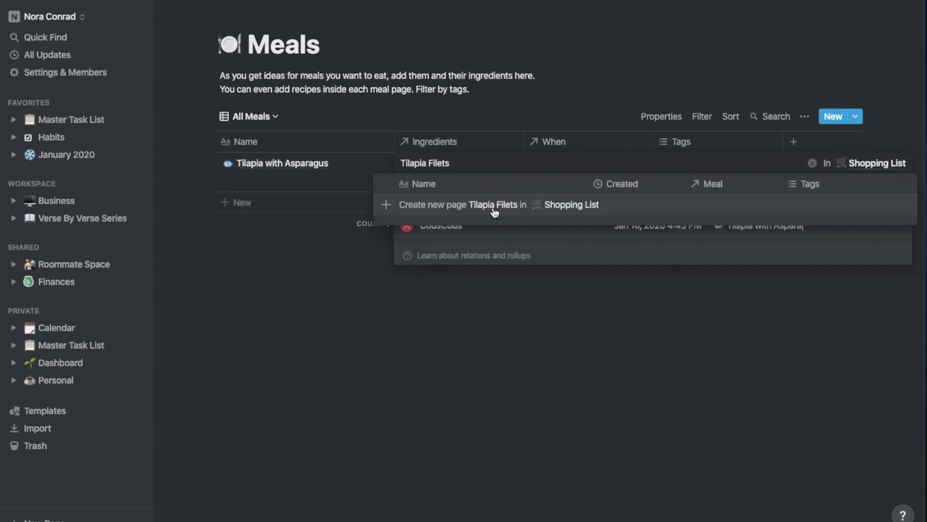
click(495, 213)
click(286, 340)
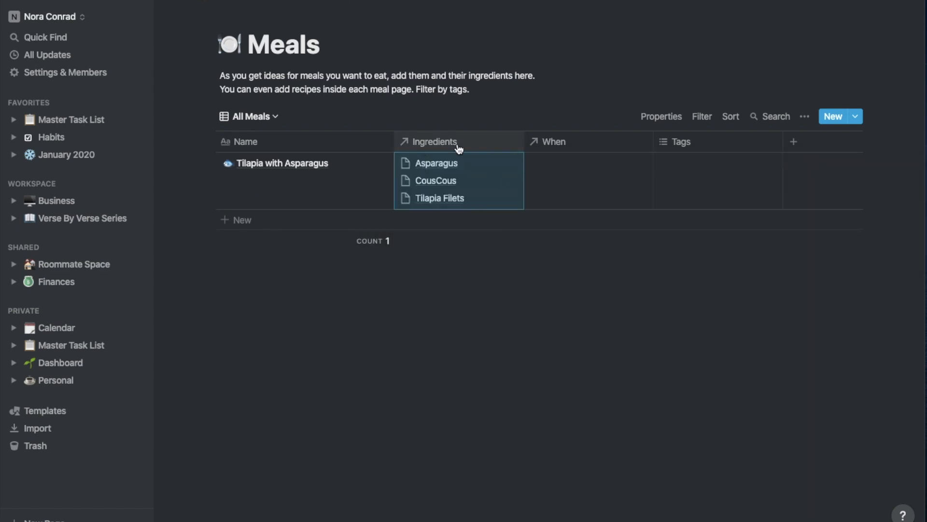
click(420, 177)
click(320, 322)
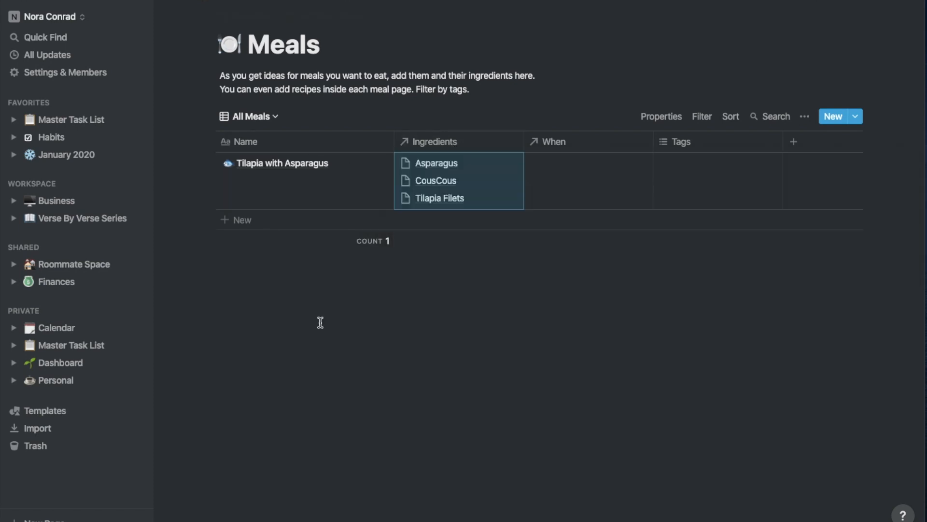
Tag the meal Fast and Tried & True, then go to Calendar's Meal Planner page
click(719, 173)
click(686, 260)
click(689, 294)
click(524, 291)
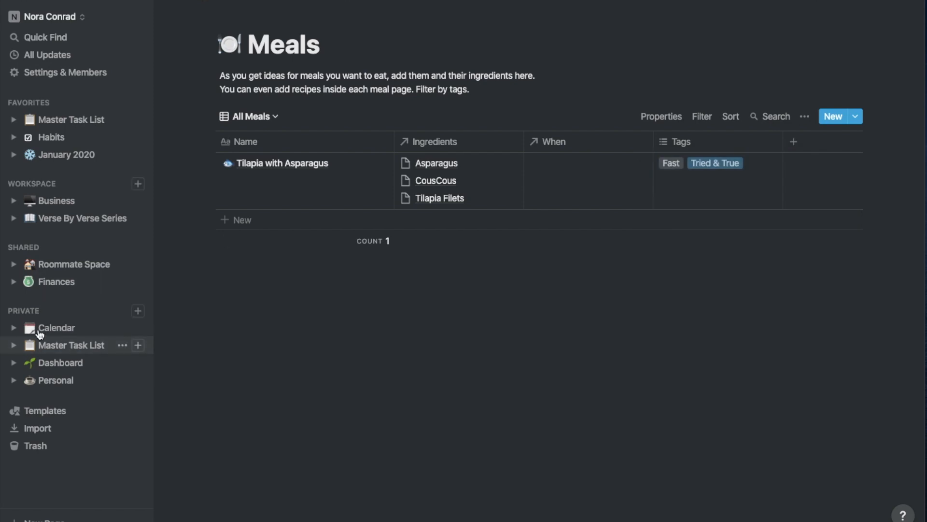
click(40, 330)
click(78, 380)
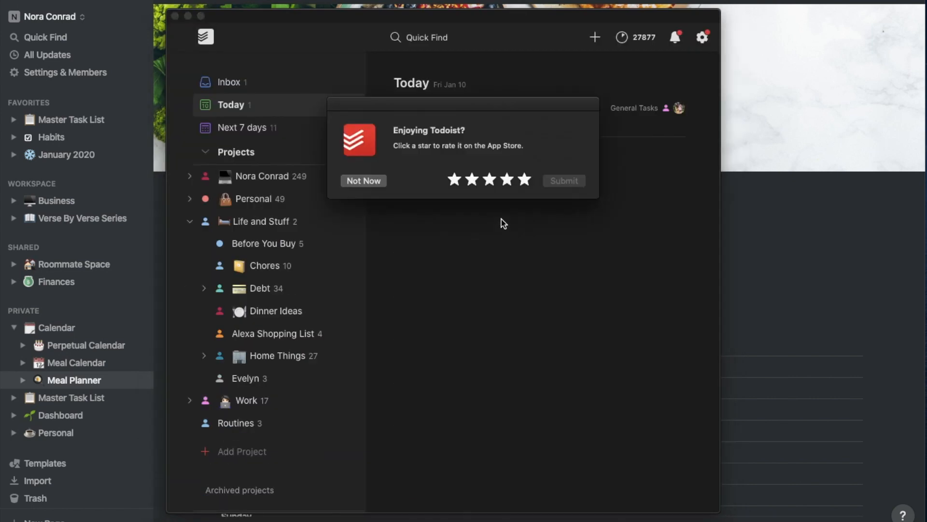
Launch Todoist, install its available new version, and show the Alexa Shopping List project
click(502, 222)
click(676, 42)
click(702, 38)
click(593, 324)
click(291, 334)
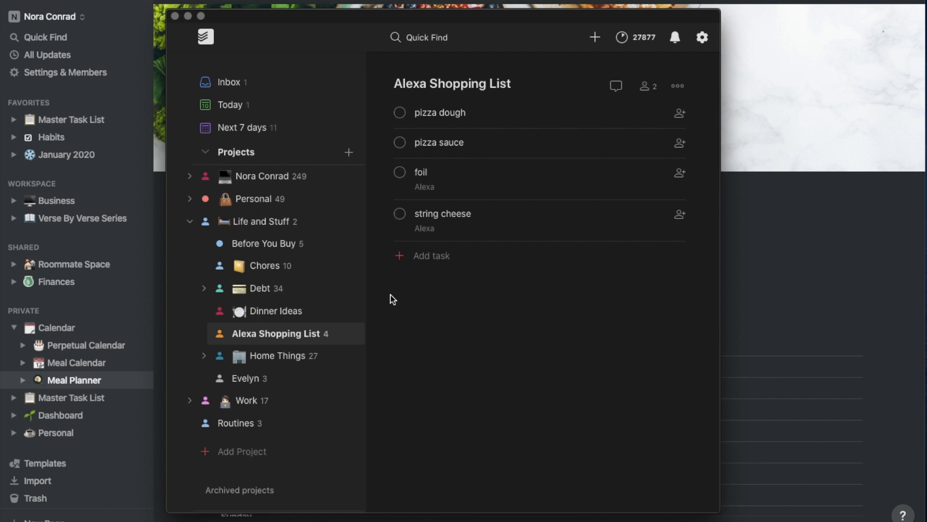
Check off foil, review the Zuppa Toscana soup recipe in Dinner Ideas, and bring up the project options
click(399, 172)
click(275, 311)
click(449, 143)
scroll(463, 257, up, 5)
scroll(462, 257, up, 1)
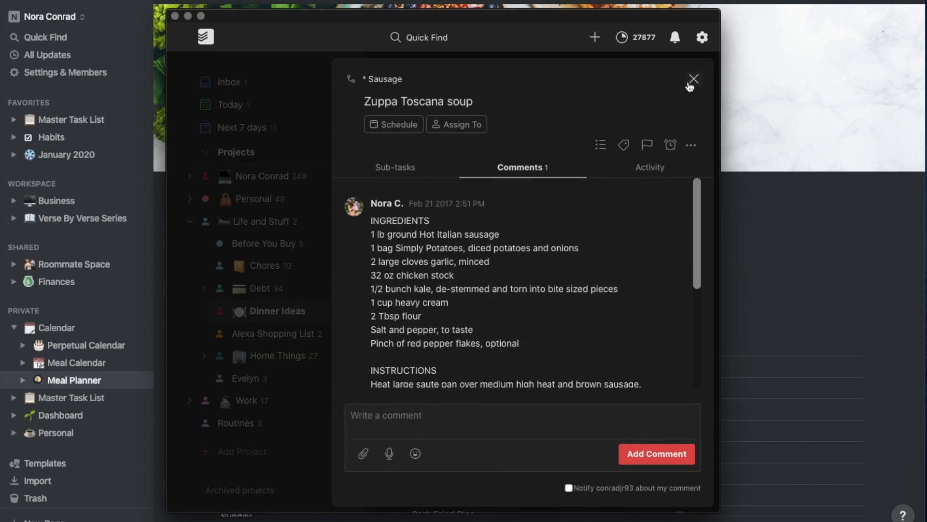
click(693, 79)
click(678, 88)
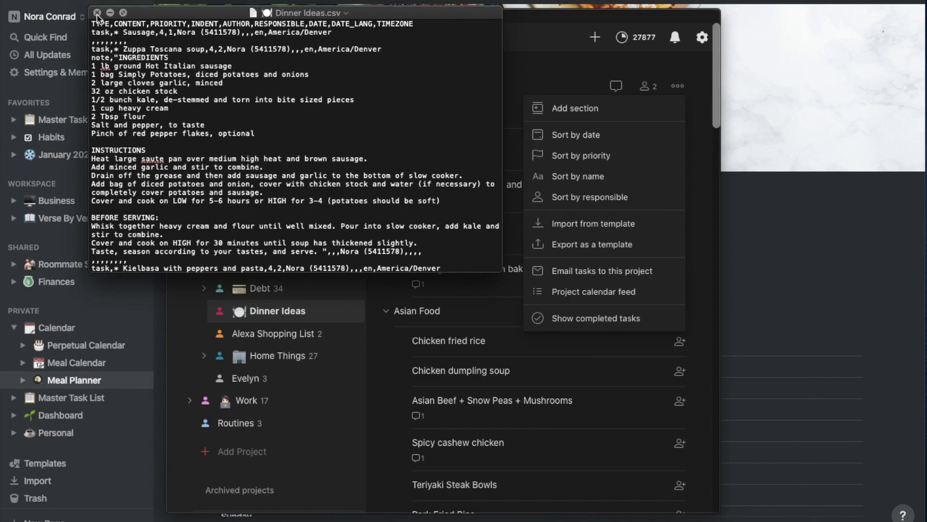
Close the exported CSV preview and download the Dinner Ideas sheet as a CSV file
click(97, 13)
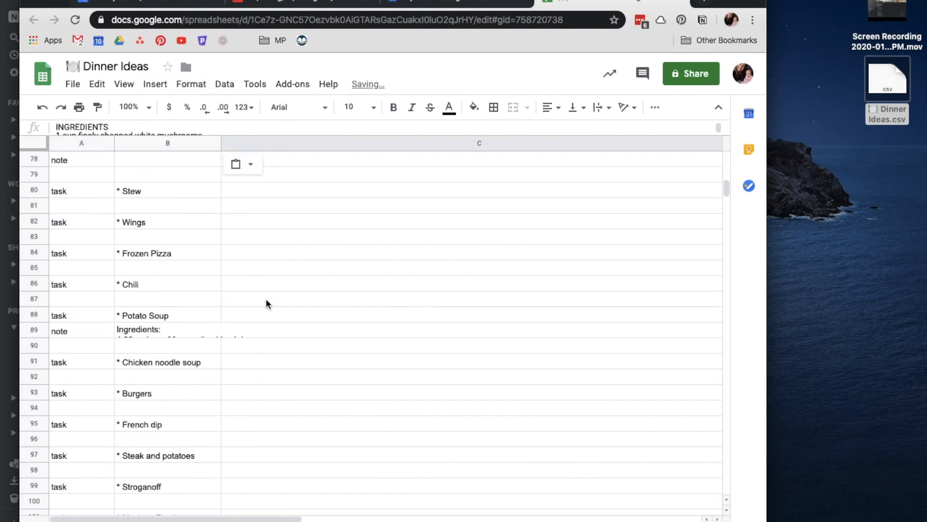
click(391, 320)
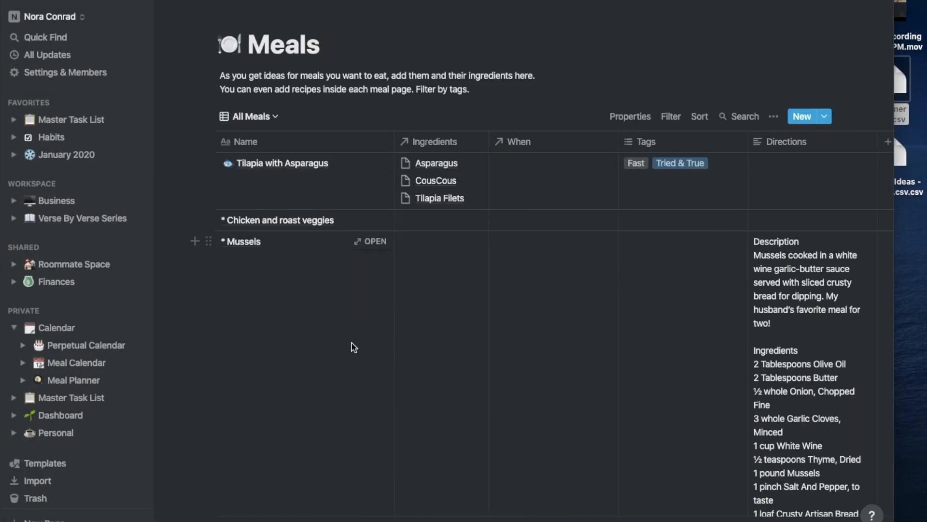
Link Chicken Breast as an ingredient of Chicken and roast veggies
scroll(334, 299, down, 10)
click(340, 179)
text(Chick)
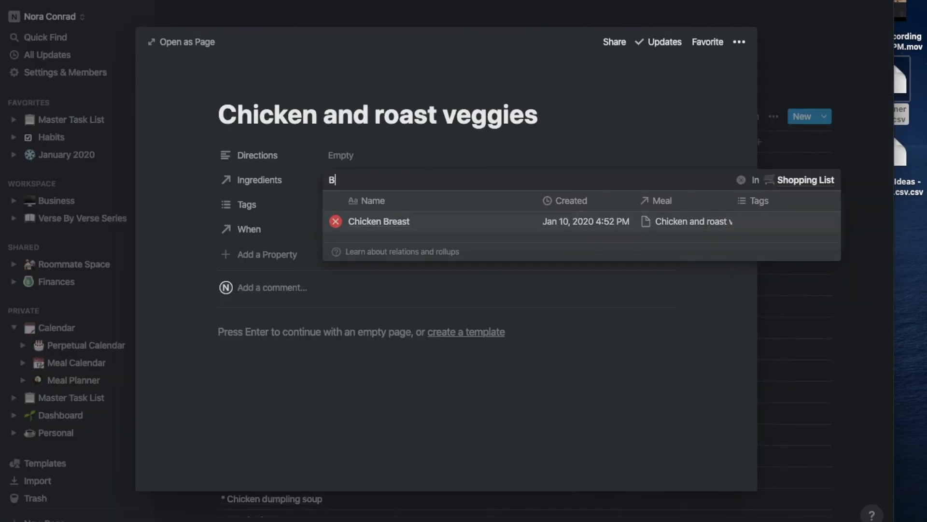
click(340, 205)
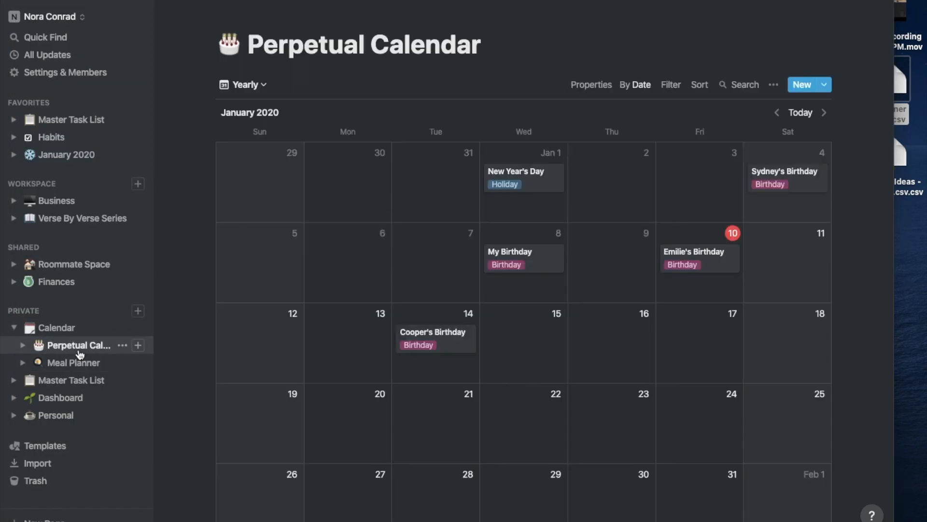
Look over the Master Task List columns and the Perpetual Calendar table
click(71, 381)
scroll(521, 140, right, 2)
scroll(522, 140, left, 2)
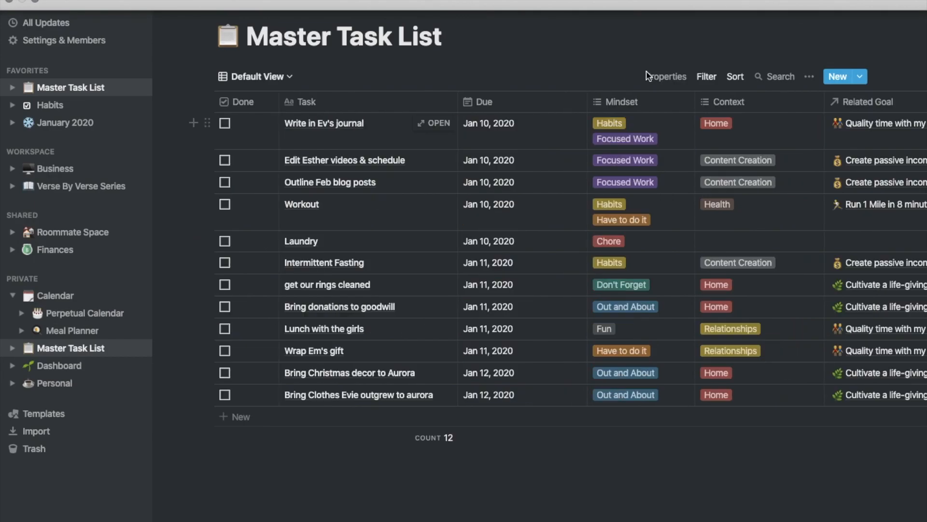
scroll(366, 203, right, 2)
scroll(366, 202, left, 2)
click(85, 313)
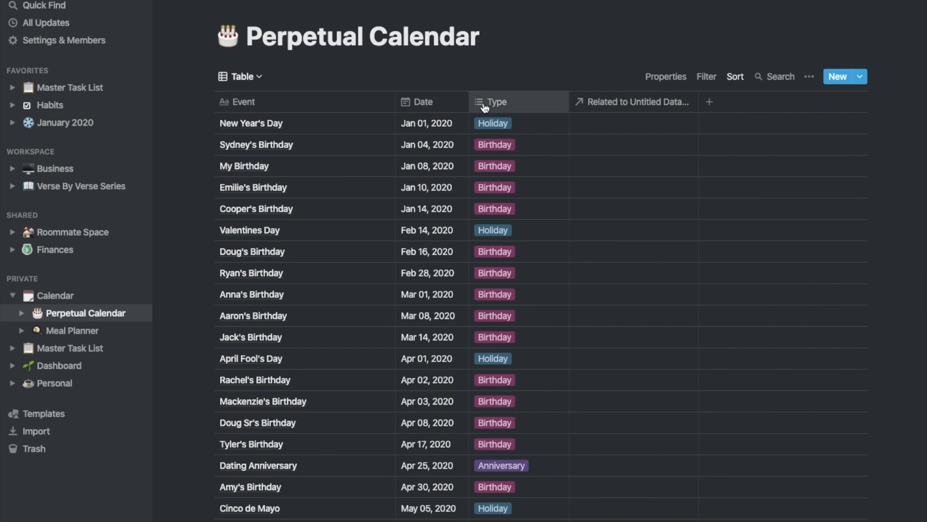
click(78, 348)
Rename existing Context options and add Birthday, Anniversary and Holiday Context tags
click(713, 123)
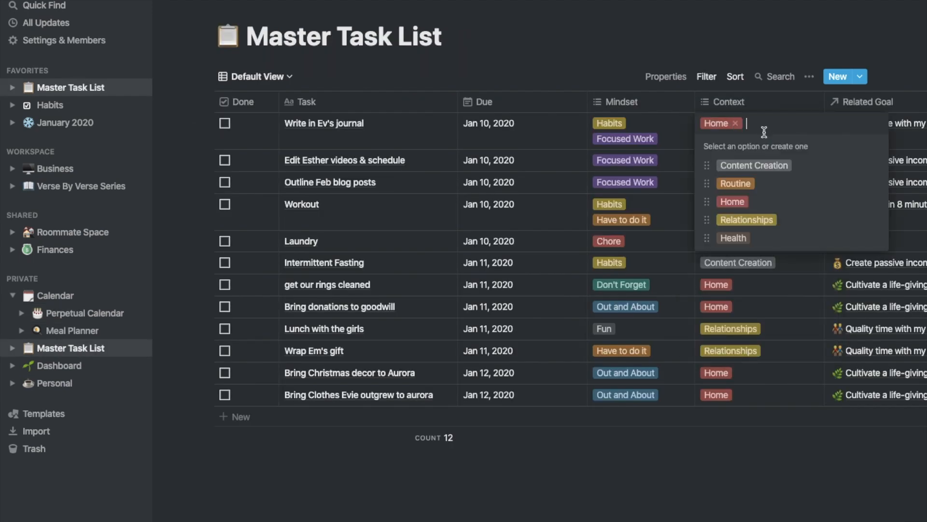
click(876, 202)
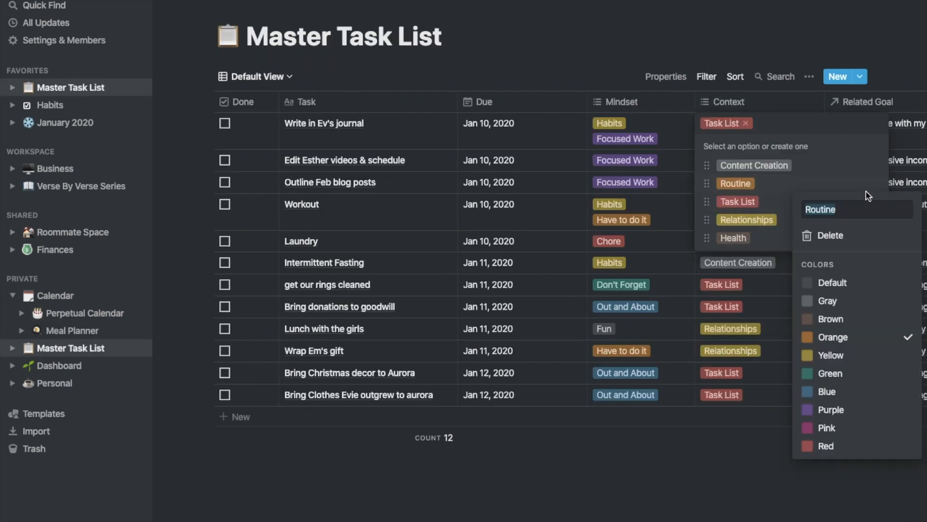
key(Escape)
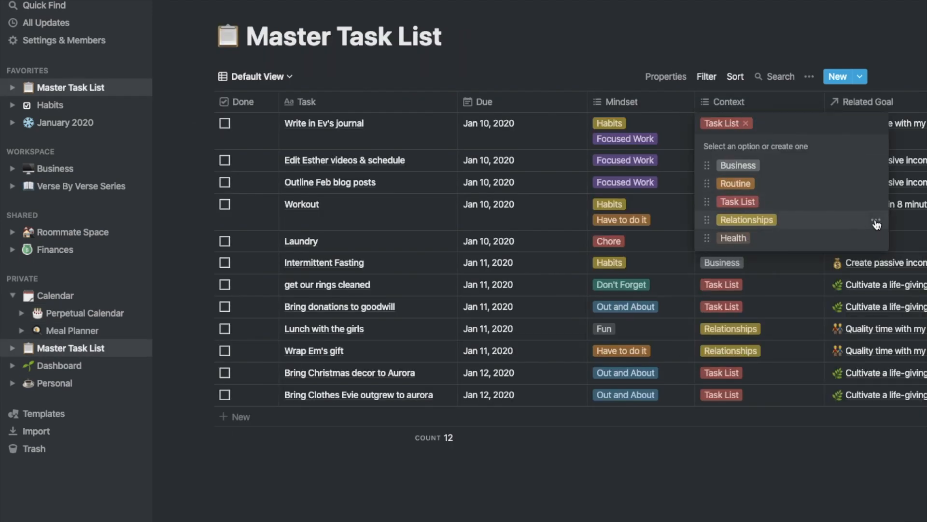
click(875, 222)
text(Birthday)
key(Return)
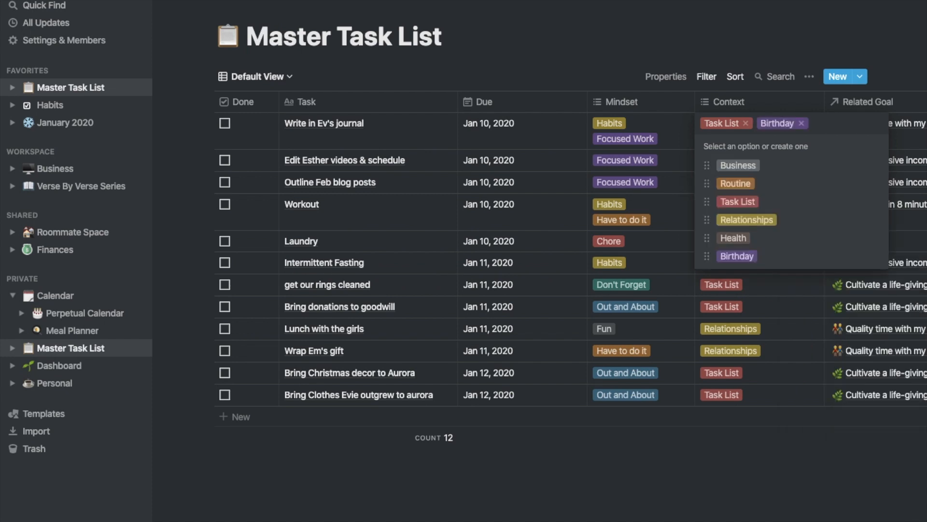
text(Anniversary)
key(Return)
text(Ev)
key(BackSpace)
key(BackSpace)
text(Holiday)
key(Return)
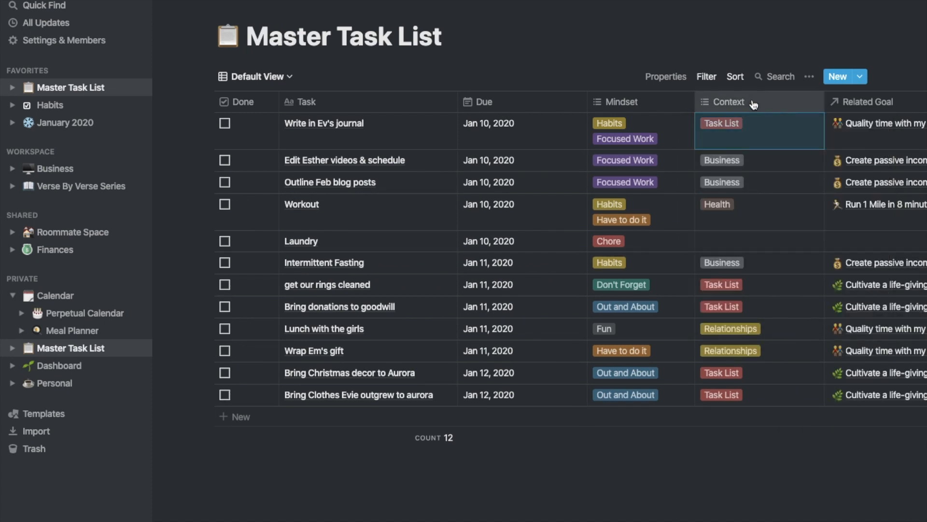
Move the Context column before Mindset, paste the Perpetual Calendar rows, and switch to MASTER VIEW
drag(753, 104, 597, 101)
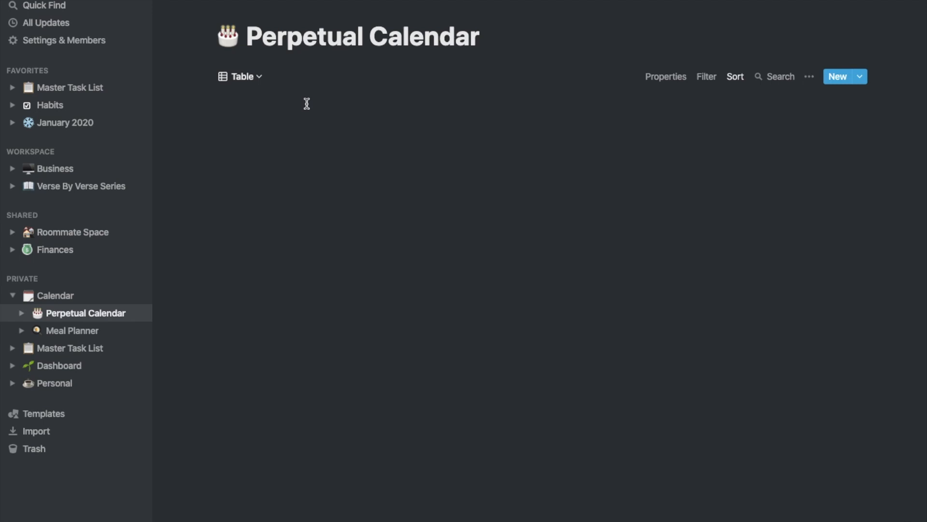
scroll(563, 309, down, 6)
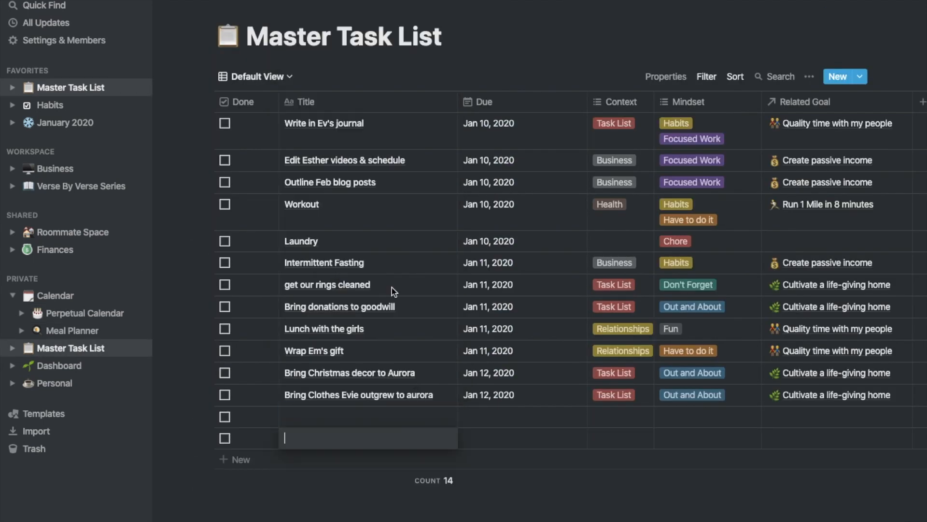
key(ctrl+v)
scroll(532, 311, down, 10)
scroll(532, 311, up, 8)
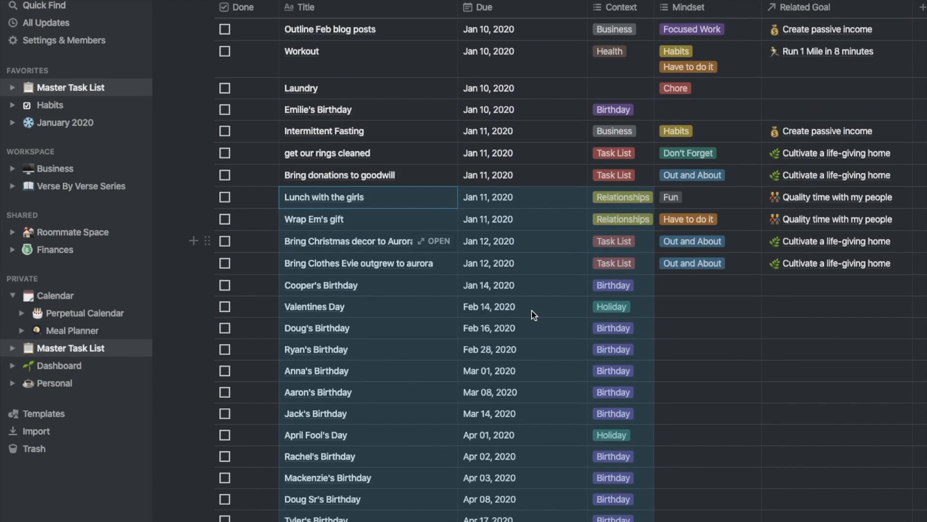
scroll(532, 311, up, 3)
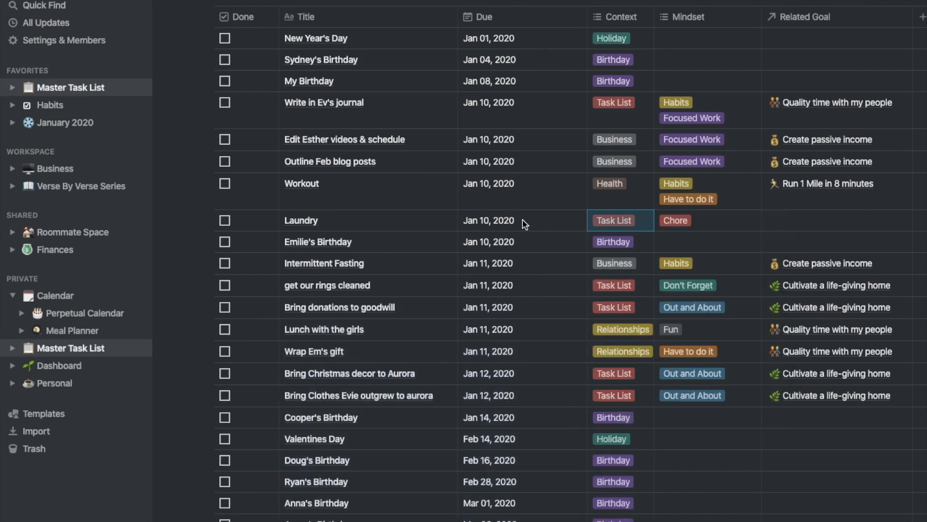
scroll(613, 176, up, 1)
scroll(332, 86, up, 1)
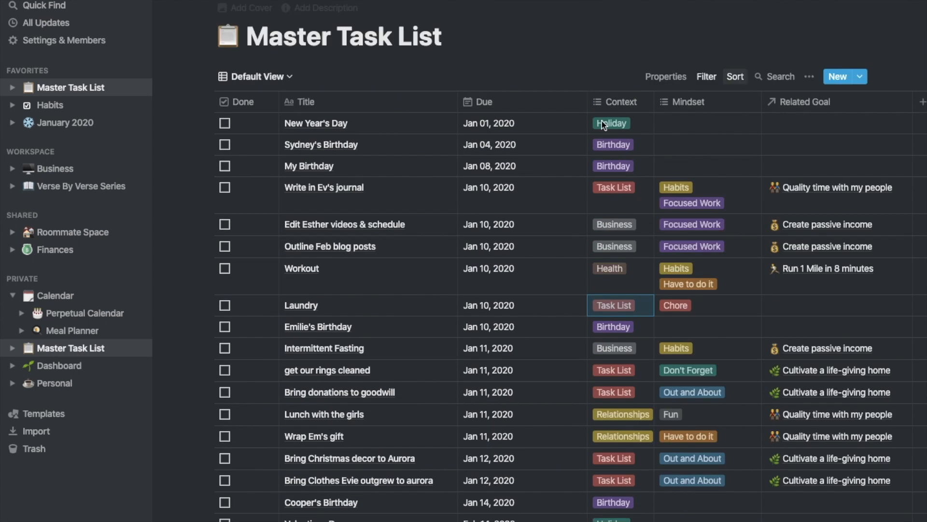
click(251, 77)
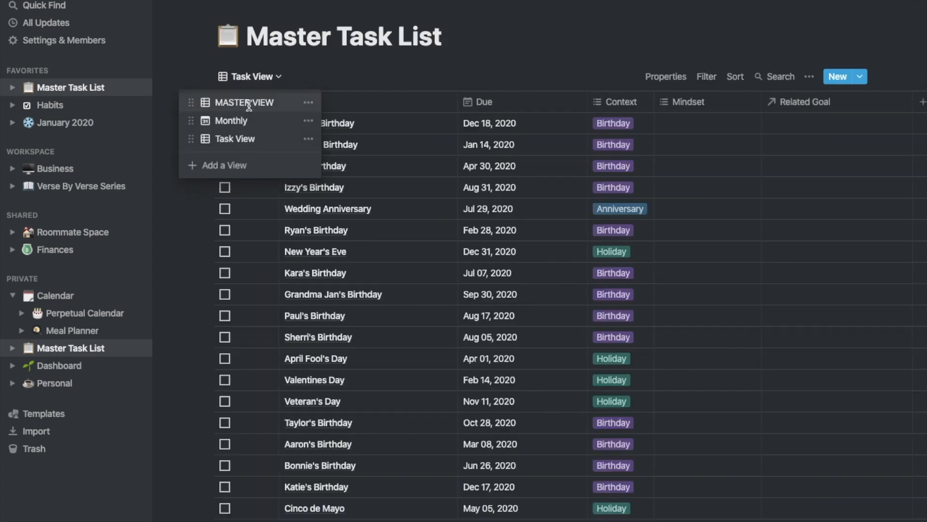
click(249, 103)
Add the Task List Context tag to Workout, Intermittent Fasting, Lunch with the girls and Wrap Em's gift
click(620, 251)
key(Escape)
click(633, 285)
click(631, 361)
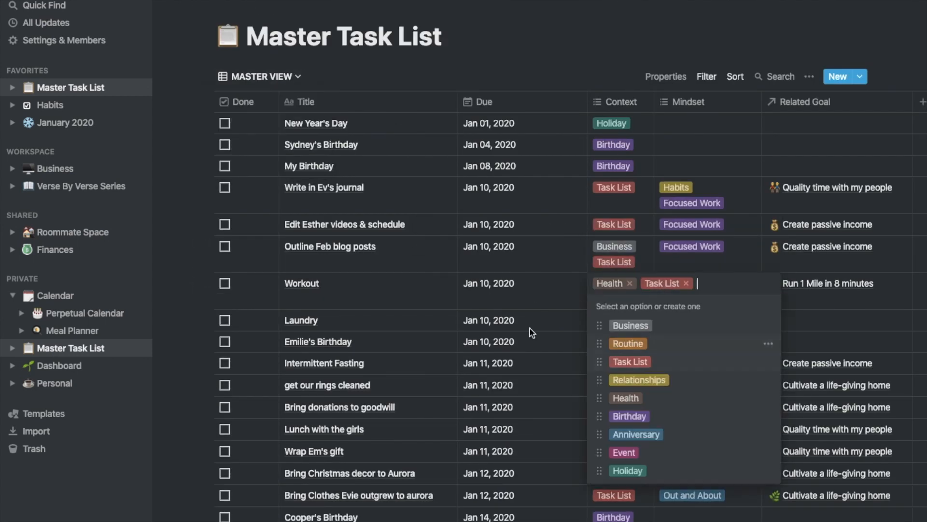
scroll(530, 331, down, 2)
click(628, 297)
click(632, 375)
click(628, 282)
click(631, 360)
click(628, 320)
click(706, 293)
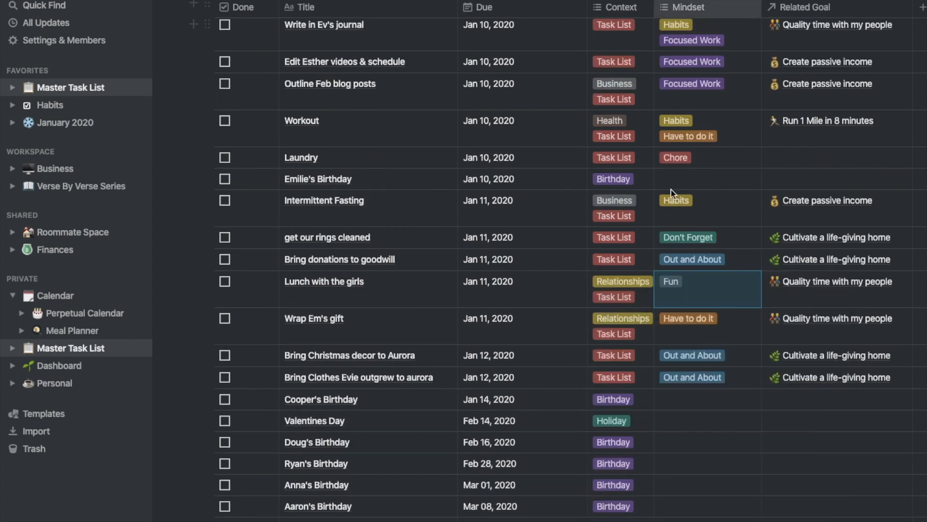
scroll(705, 242, up, 2)
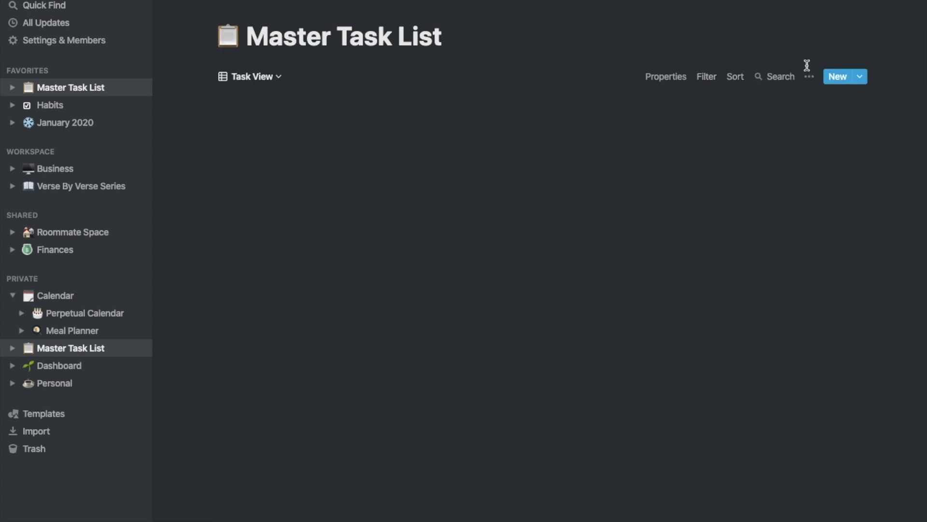
click(706, 77)
Filter Task View to rows whose Context contains Task List and Done is unchecked
click(642, 186)
click(623, 106)
click(628, 178)
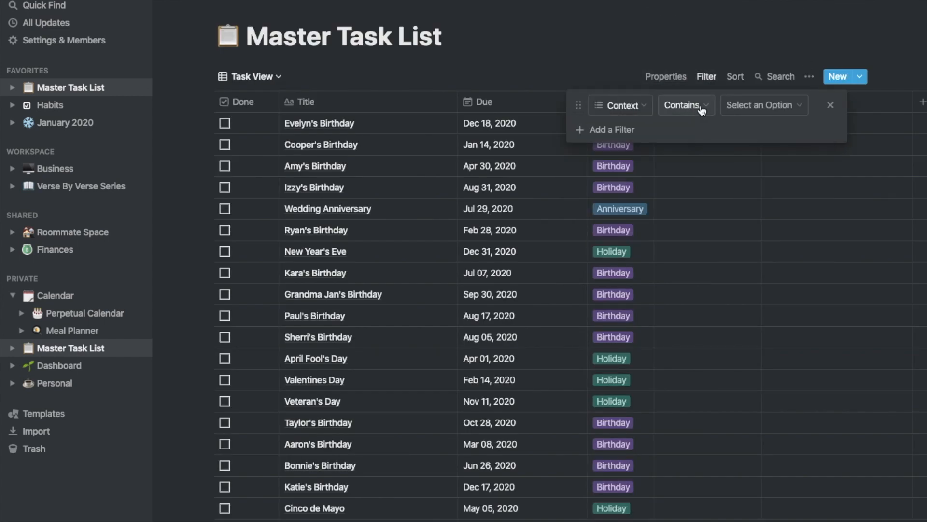
click(762, 106)
click(768, 164)
click(563, 179)
click(706, 76)
click(611, 131)
click(660, 132)
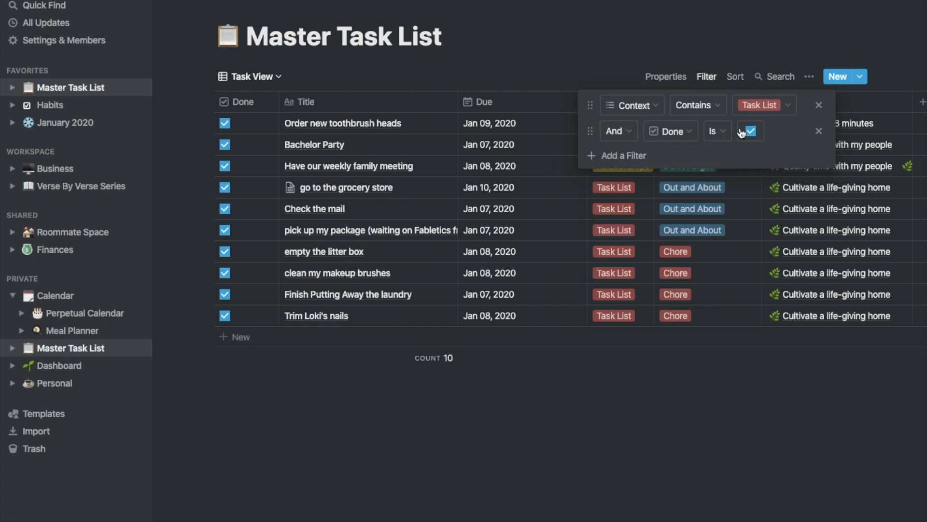
click(748, 130)
click(260, 67)
Sort Task View by Due date ascending
click(735, 76)
click(674, 133)
click(674, 105)
click(671, 164)
click(739, 105)
click(260, 67)
Rename the Monthly calendar view to 'Master Calendar'
click(256, 76)
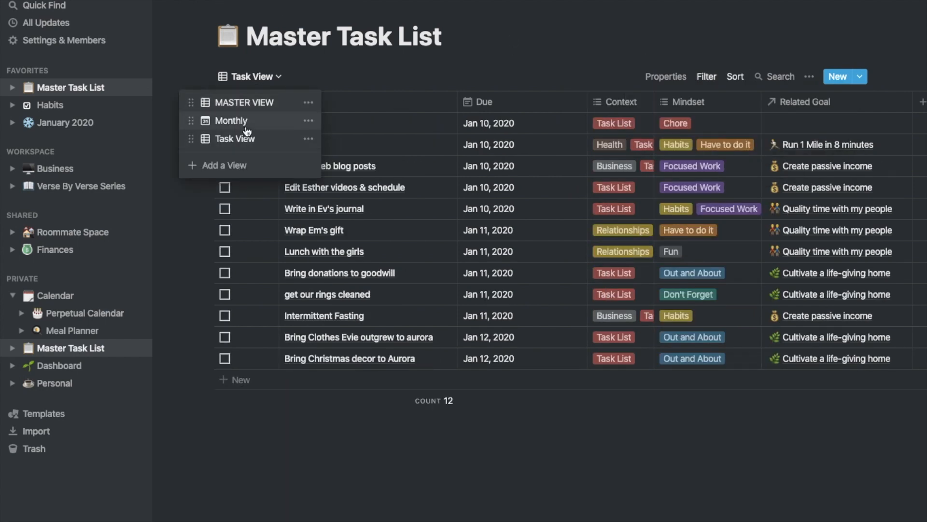
click(242, 124)
click(251, 76)
click(302, 121)
text(Master Calendar)
key(Return)
click(235, 138)
Add a Perpetual Calendar table view sorted by Due date
click(261, 79)
click(224, 165)
text(Birt)
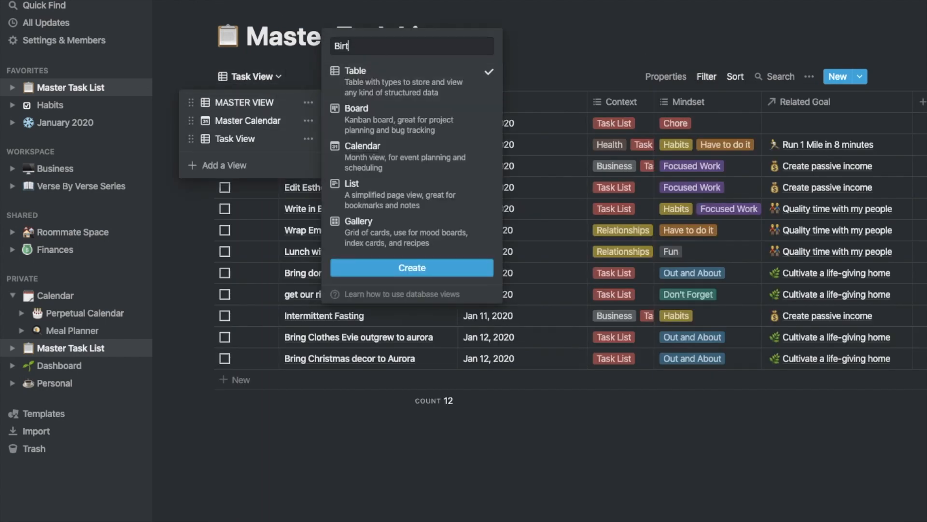
text(dar)
click(412, 268)
click(735, 76)
click(688, 130)
click(676, 105)
click(672, 165)
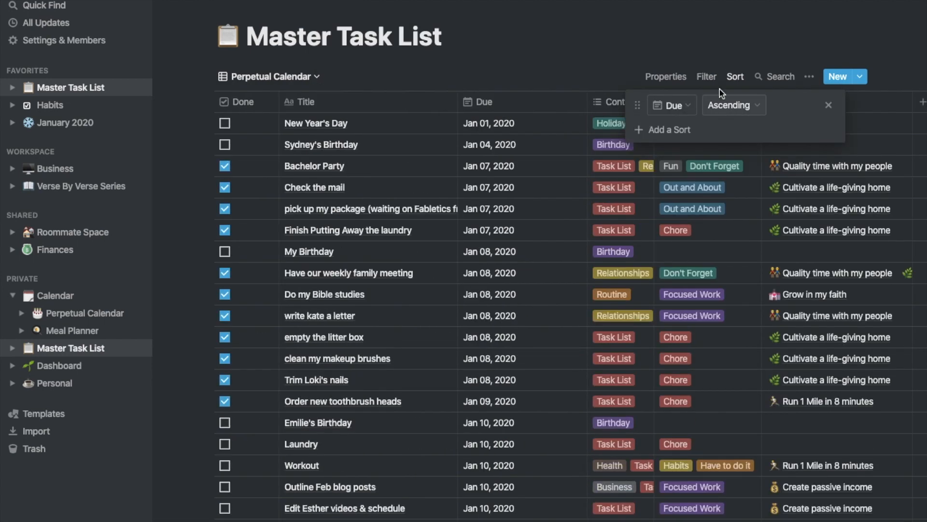
Filter Perpetual Calendar with Or on Context: Anniversary, Event, Holiday and Birthday
click(707, 76)
click(677, 130)
click(730, 104)
click(611, 129)
click(618, 157)
click(606, 131)
click(650, 134)
click(630, 203)
click(652, 157)
click(705, 157)
click(778, 157)
click(781, 364)
click(777, 157)
Add a new column to the Master Task List table
click(783, 294)
key(Escape)
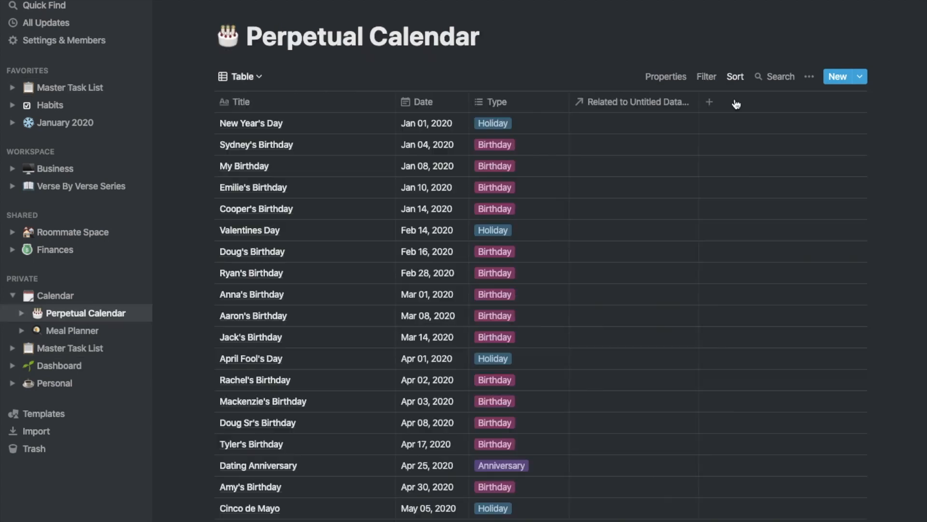
click(665, 76)
scroll(531, 290, down, 10)
click(70, 348)
click(855, 101)
key(Escape)
scroll(721, 186, right, 5)
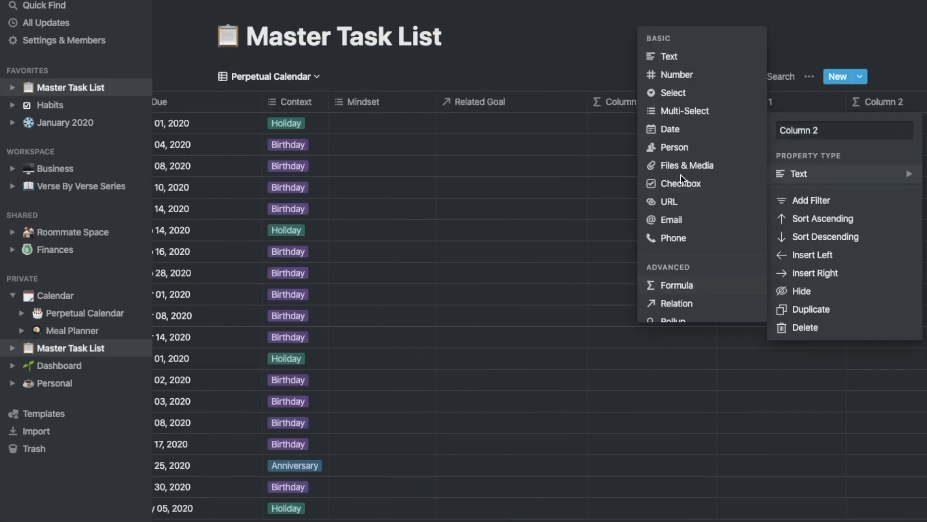
Make the new column a formula that adds one year to Due
click(658, 283)
scroll(538, 129, up, 10)
click(85, 313)
click(598, 101)
key(Escape)
click(62, 347)
click(665, 76)
click(631, 209)
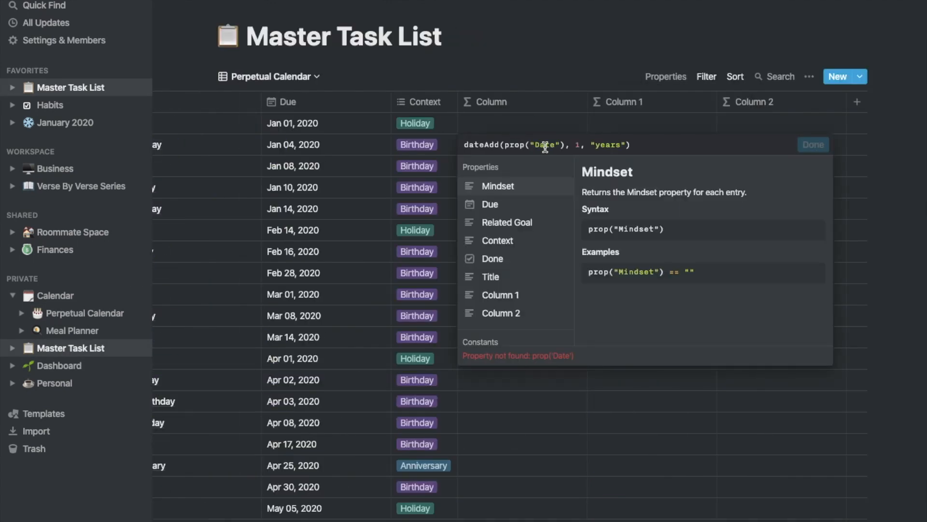
key(Escape)
Name the three formula columns 2021, 2022 and 2023
click(492, 101)
text(2021)
click(624, 101)
text(2022)
click(754, 102)
text(2023)
Replace 2022 and 2023 with a duplicate of 2021 named 2022, adding 2 years
scroll(531, 242, left, 5)
click(715, 102)
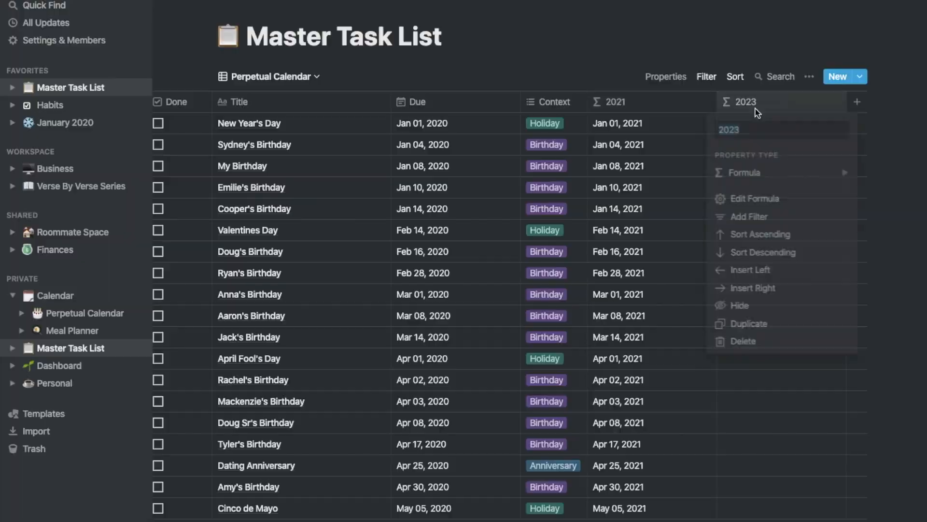
click(741, 341)
click(682, 102)
click(676, 325)
click(765, 102)
text(2022)
click(780, 198)
text(2)
click(903, 147)
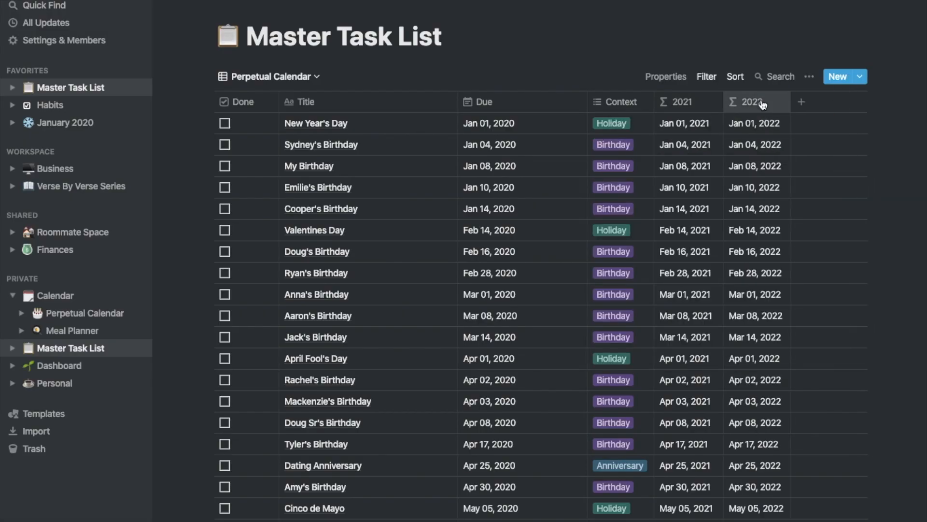
Set the 2023 column's formula to add 3 years to Due
click(819, 101)
click(780, 199)
text(3, "years"))
click(903, 147)
Move the Context column to the end of the table
drag(612, 101, 883, 102)
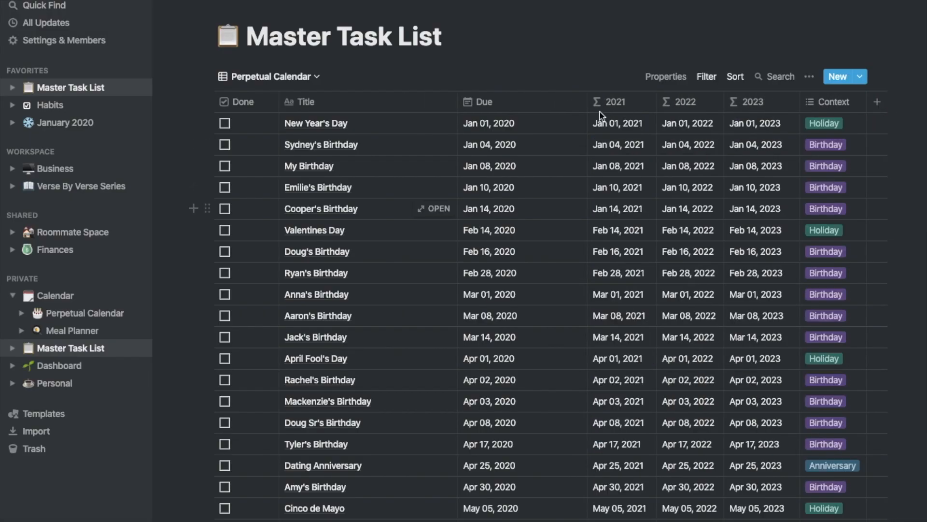
drag(457, 443, 414, 443)
scroll(408, 258, down, 15)
scroll(407, 259, up, 15)
double_click(286, 38)
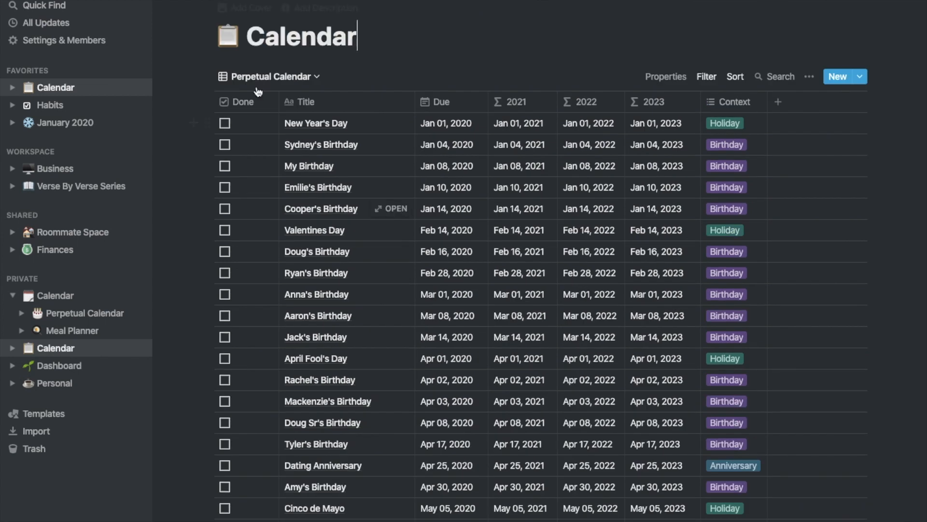
Expand the Planner in the sidebar and look through its Task View and Perpetual Calendar views
click(12, 347)
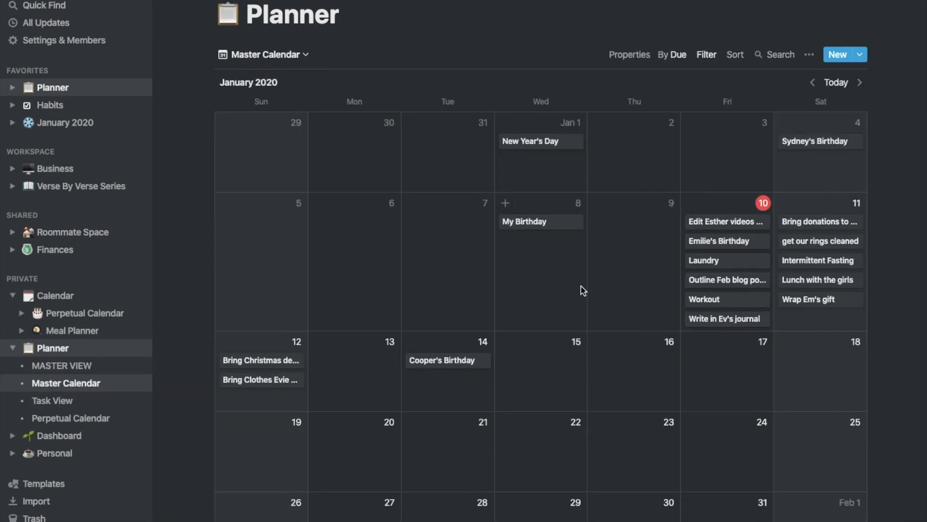
click(629, 76)
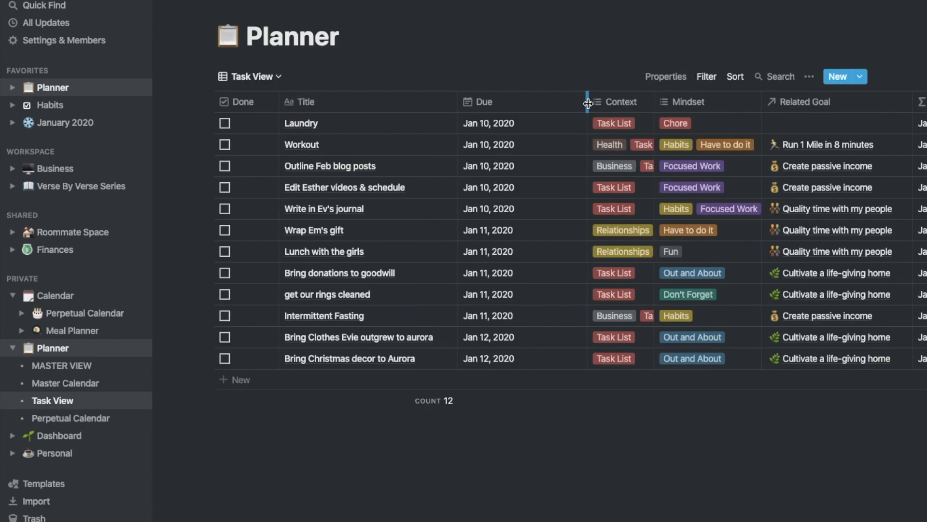
click(71, 418)
Inspect the Meal Planner's Grocery List rollup settings, then go to the Planner's MASTER VIEW
click(73, 313)
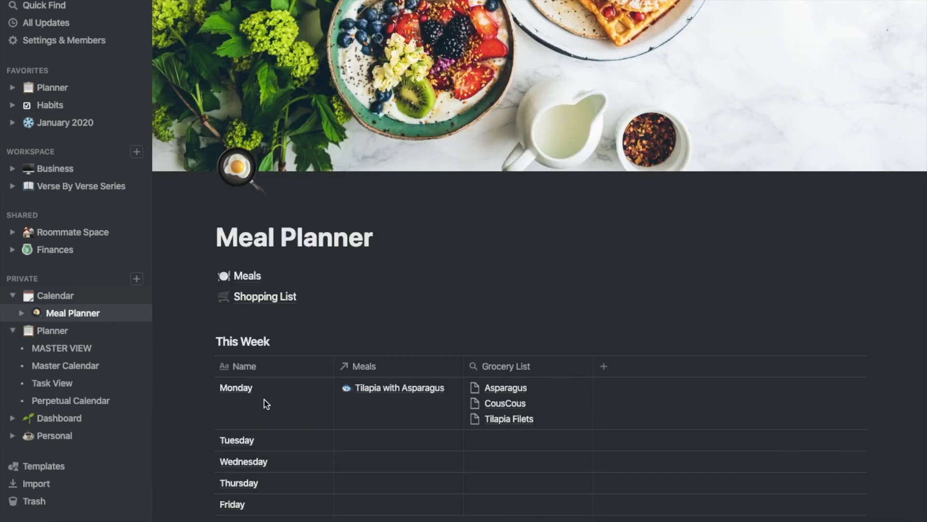
scroll(265, 404, down, 2)
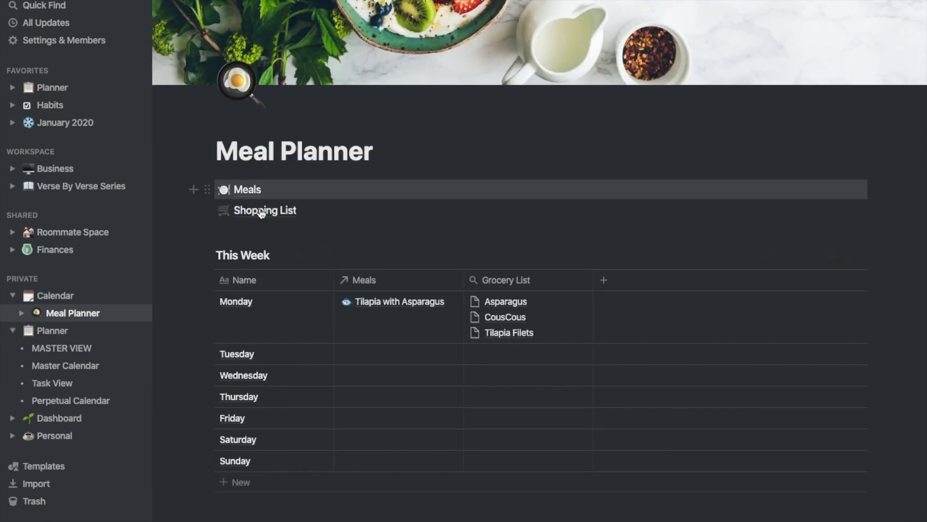
click(433, 282)
click(502, 280)
click(507, 378)
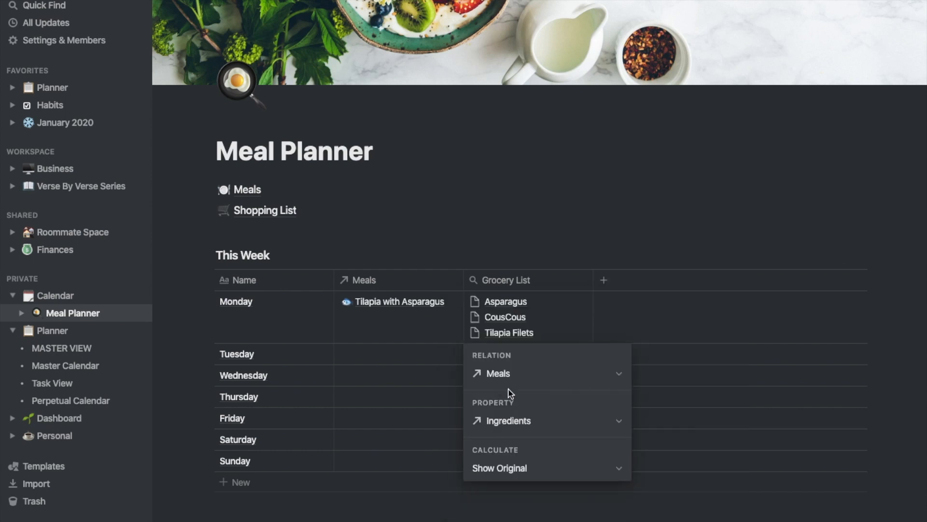
key(Escape)
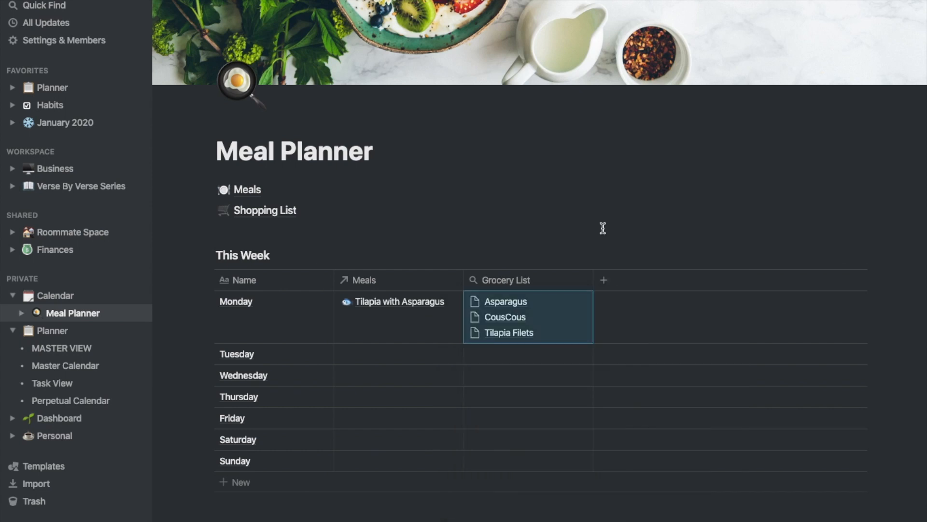
click(101, 352)
Insert a Meals relation column left of Due, linked to the Meals database
click(516, 96)
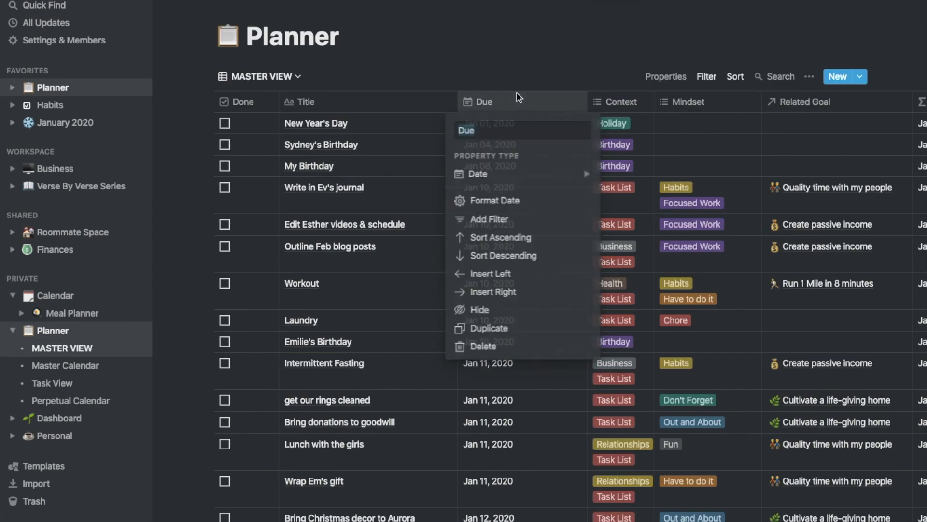
click(492, 274)
click(478, 172)
click(642, 302)
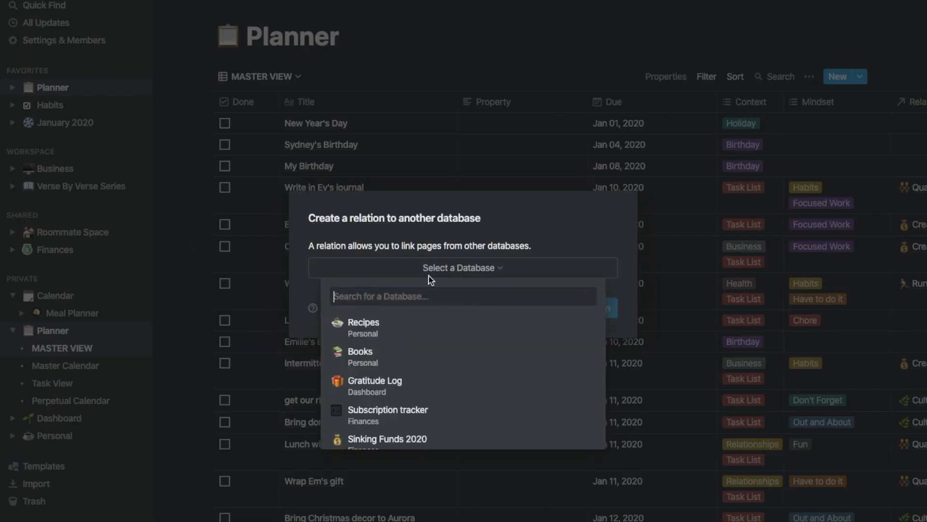
text(me)
click(367, 322)
click(520, 306)
click(536, 102)
click(536, 102)
Add a 'Shopping List' rollup of the meals' Ingredients right of Meals
click(517, 103)
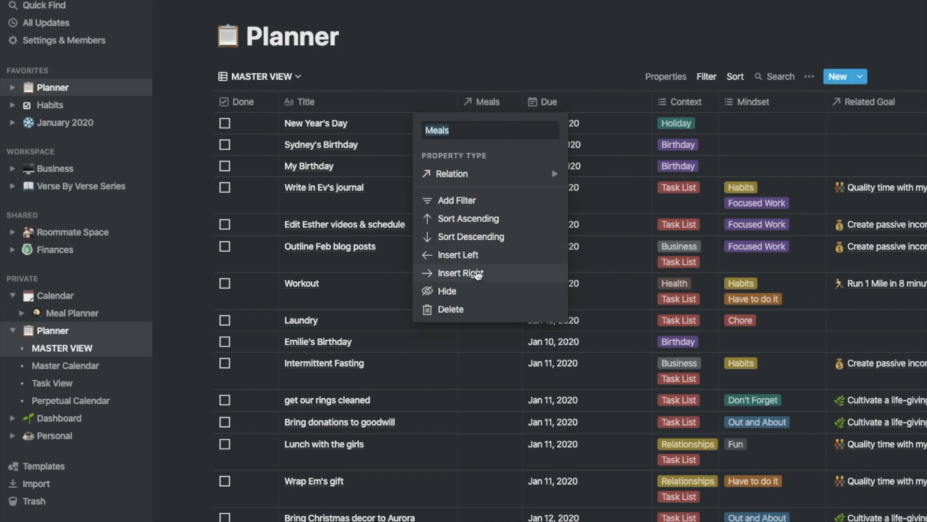
click(533, 271)
mouse_move(550, 180)
click(700, 320)
click(594, 148)
click(580, 165)
click(593, 261)
click(566, 100)
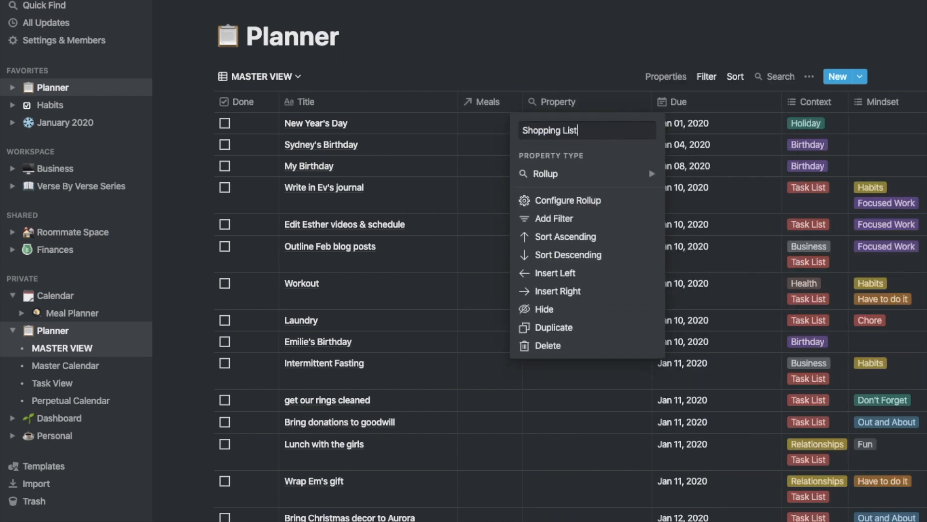
key(Return)
click(493, 121)
Review New Year's Day meal links and narrow the Title column
click(506, 60)
click(488, 102)
key(Escape)
drag(458, 101, 434, 101)
click(261, 76)
click(260, 184)
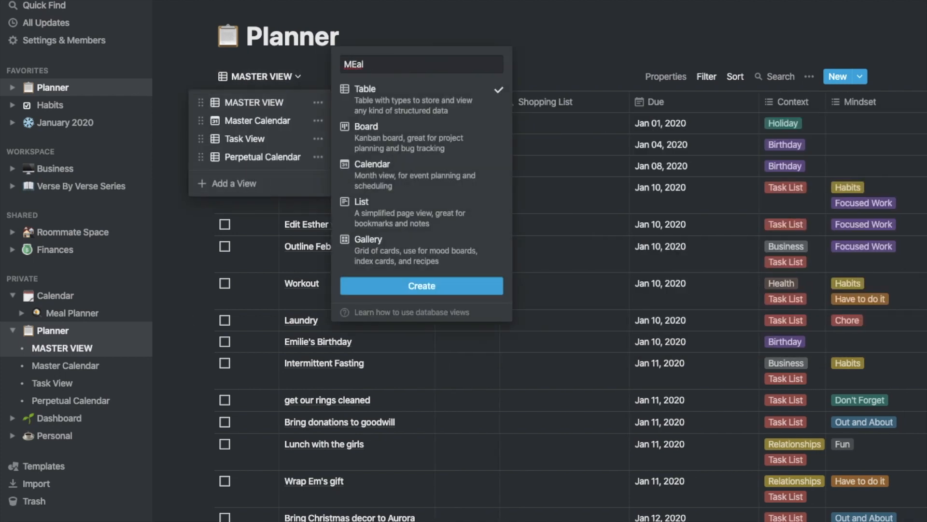
Create a Meal Planner table view and start a Context filter, searching options for 'Meal'
text(Meal Planner)
click(381, 285)
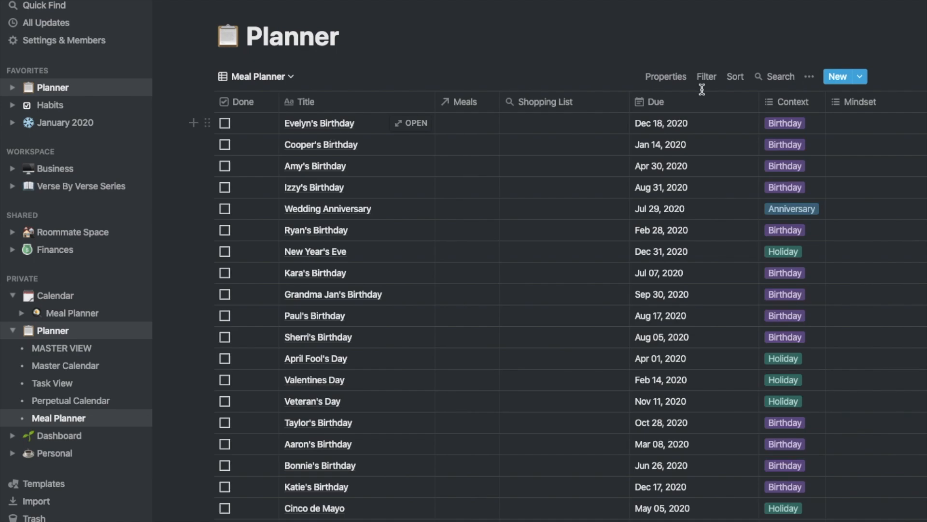
click(706, 76)
click(621, 182)
click(642, 105)
click(612, 232)
click(684, 105)
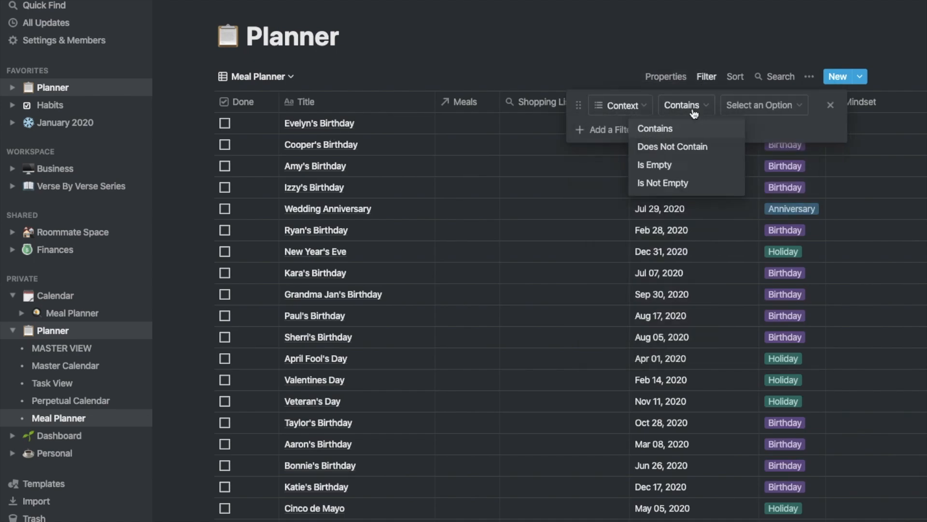
click(761, 105)
text(Meal)
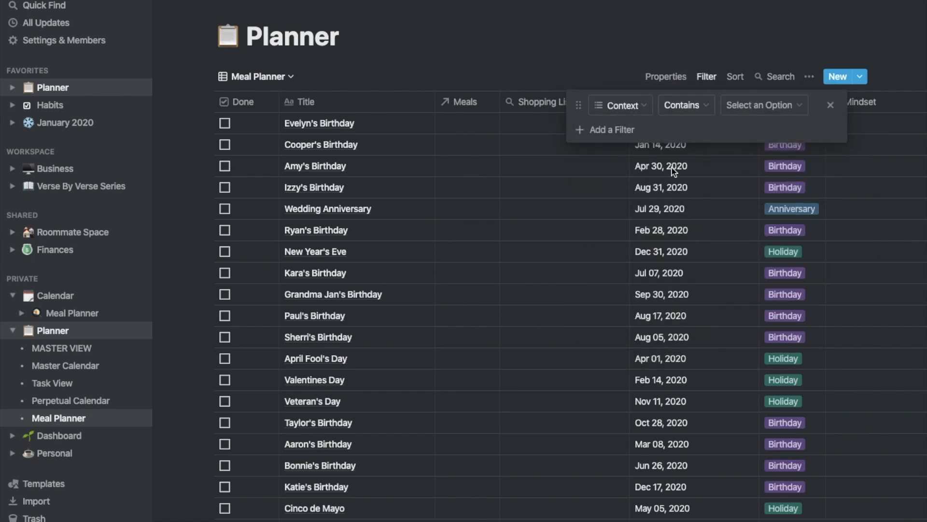
Create 'Meal Plan' as a new Context option, then remove it from the birthday row
click(543, 118)
text(Meal Plan)
key(Return)
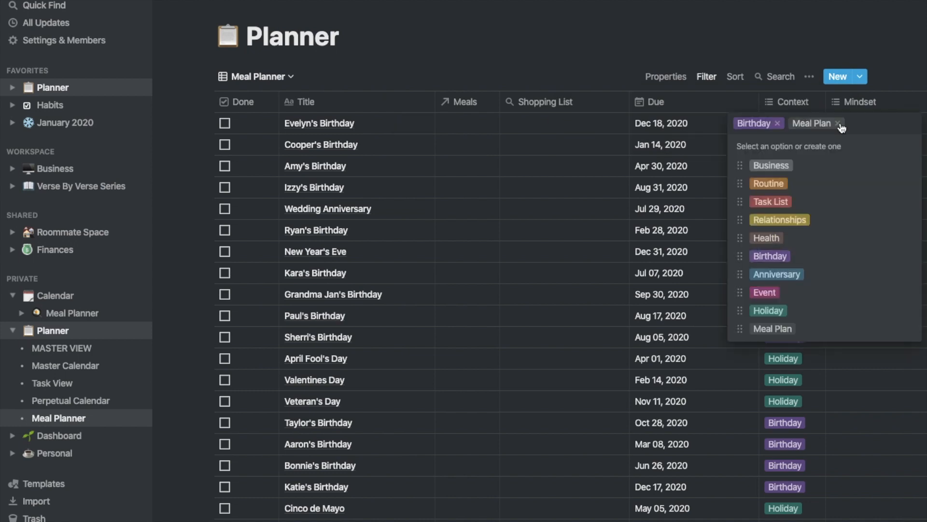
click(840, 123)
click(709, 78)
Set the filter to Context contains Meal Plan and hide the Done column
click(709, 79)
click(764, 105)
click(756, 340)
click(665, 76)
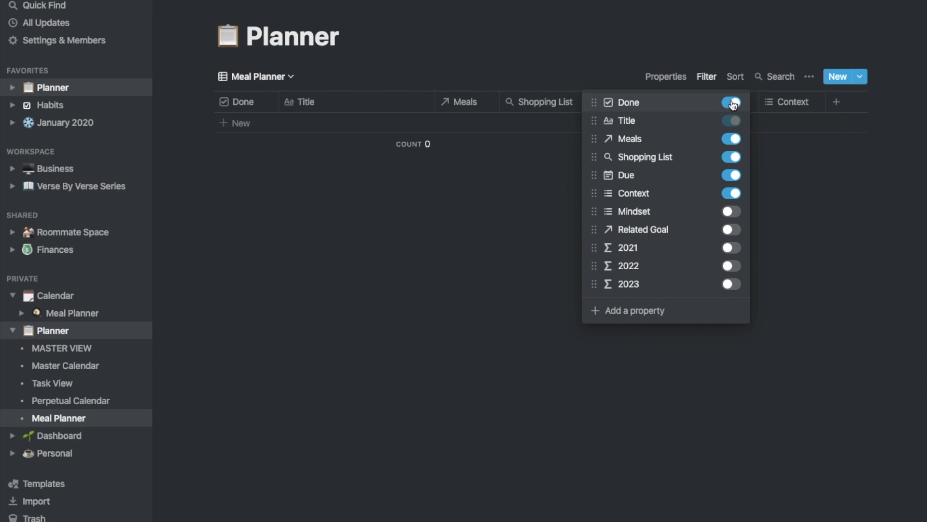
click(731, 103)
click(325, 123)
Add a meal row, widen Meals, and link Chicken and roast veggies dated Jan 11, 2020
click(318, 124)
text(M)
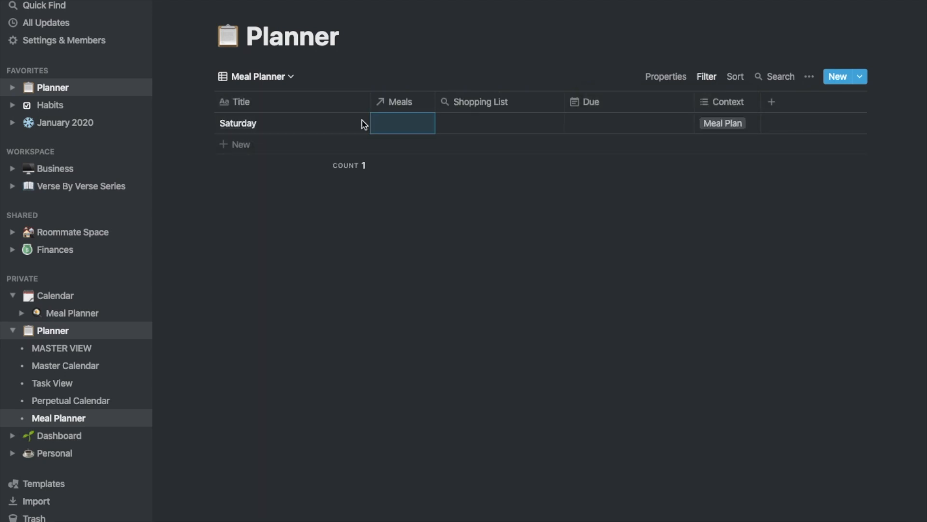
drag(434, 100, 490, 100)
click(457, 124)
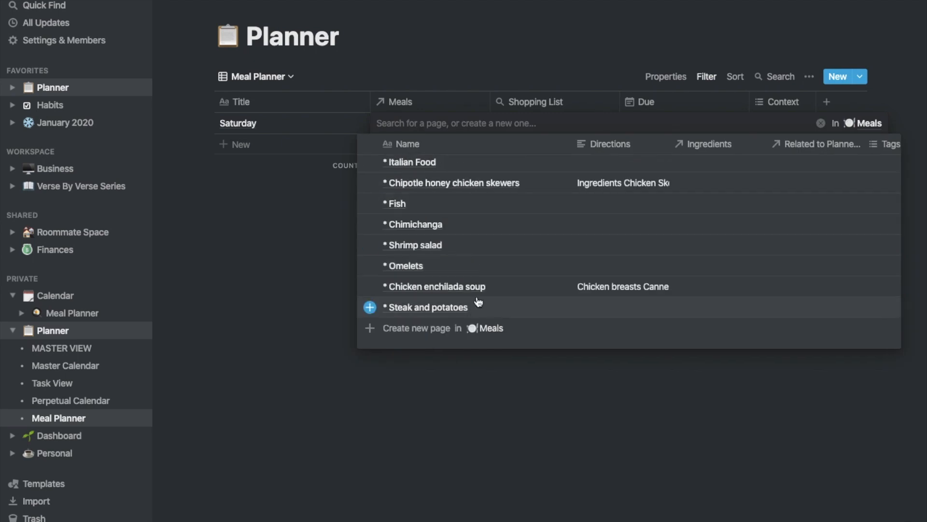
scroll(589, 214, down, 10)
scroll(531, 207, up, 5)
click(445, 195)
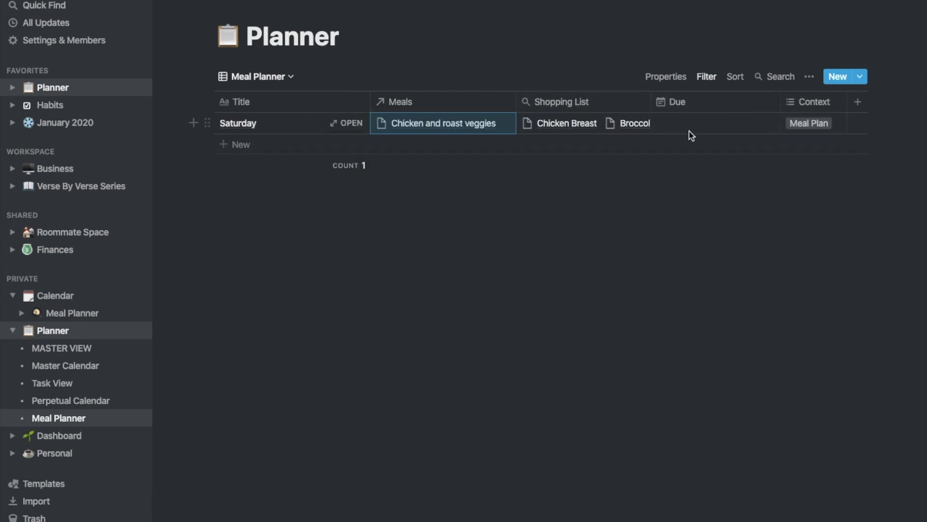
click(689, 131)
click(534, 245)
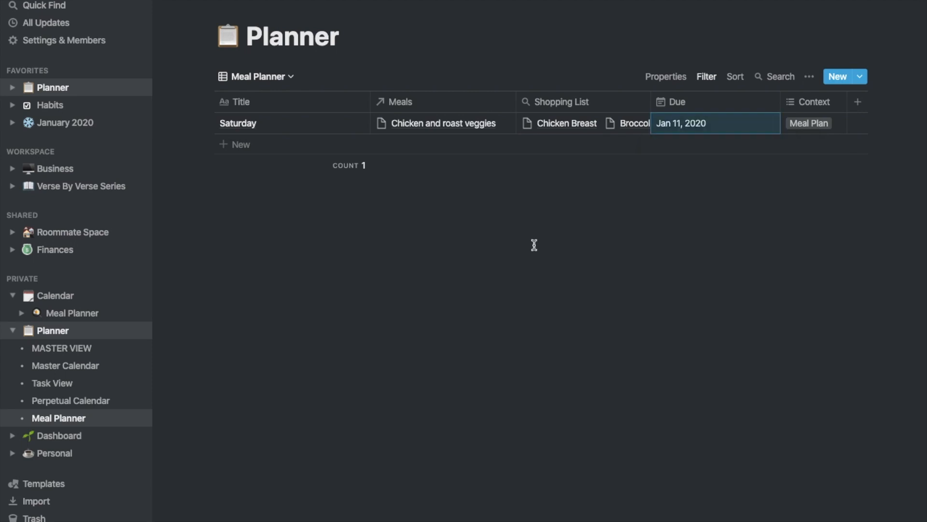
Add the remaining day rows, including Thursday, Friday and Saturday
click(254, 151)
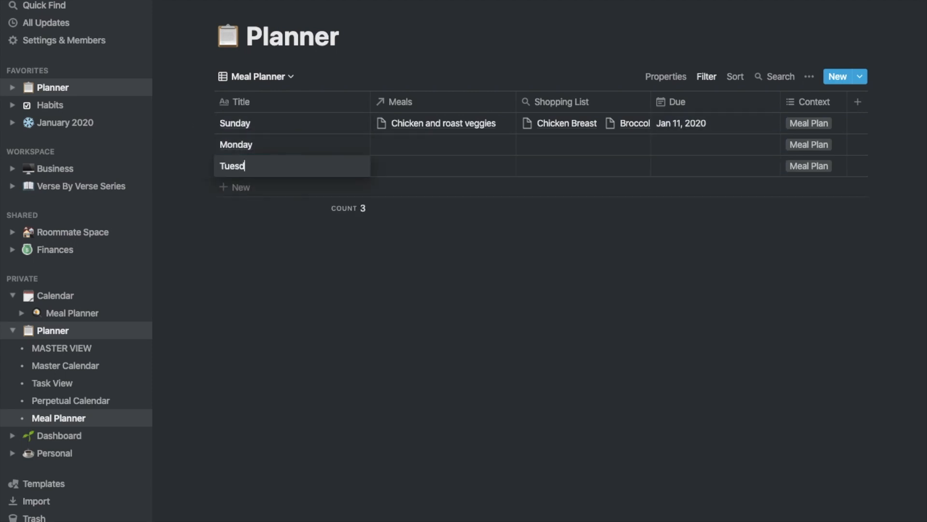
key(Return)
text(Friday)
key(Return)
text(Saturday)
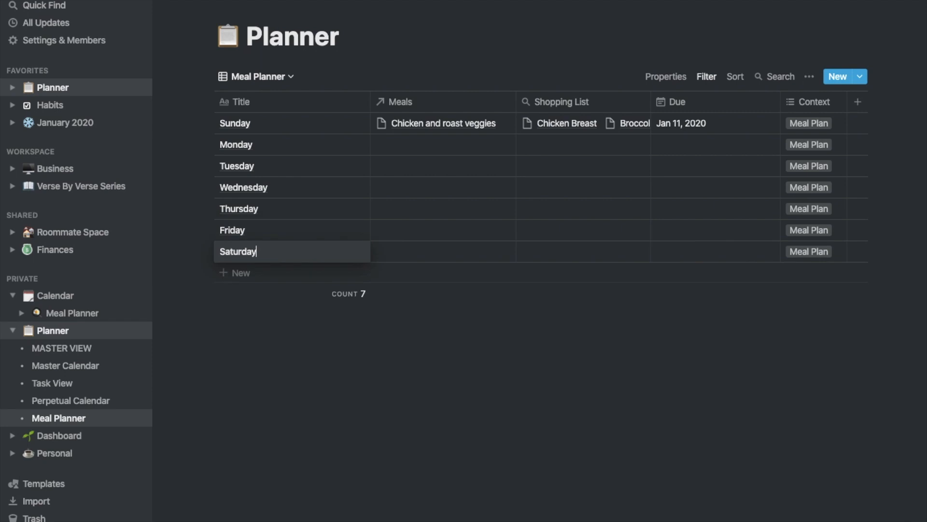
Date the Sunday through Saturday rows Jan 12 through Jan 18
click(686, 124)
click(671, 256)
click(691, 144)
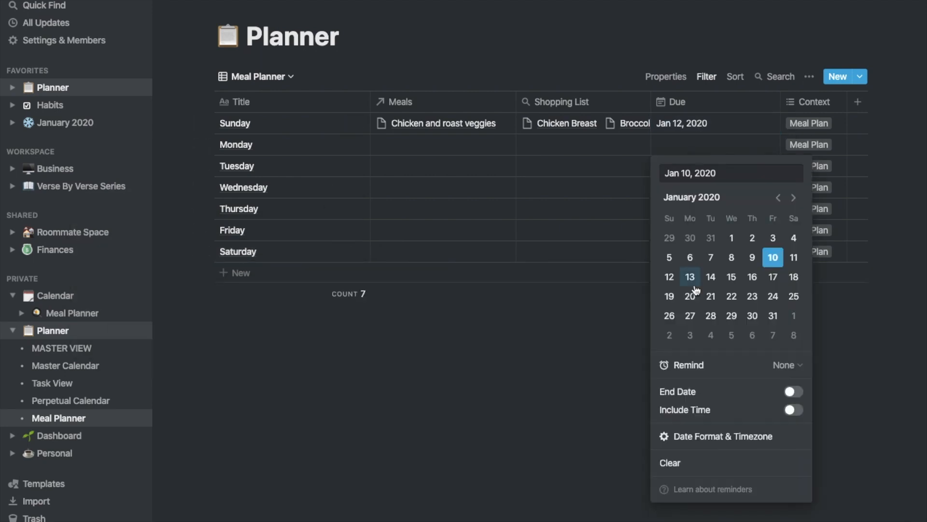
click(691, 278)
click(705, 166)
click(712, 299)
click(715, 188)
click(731, 319)
click(710, 209)
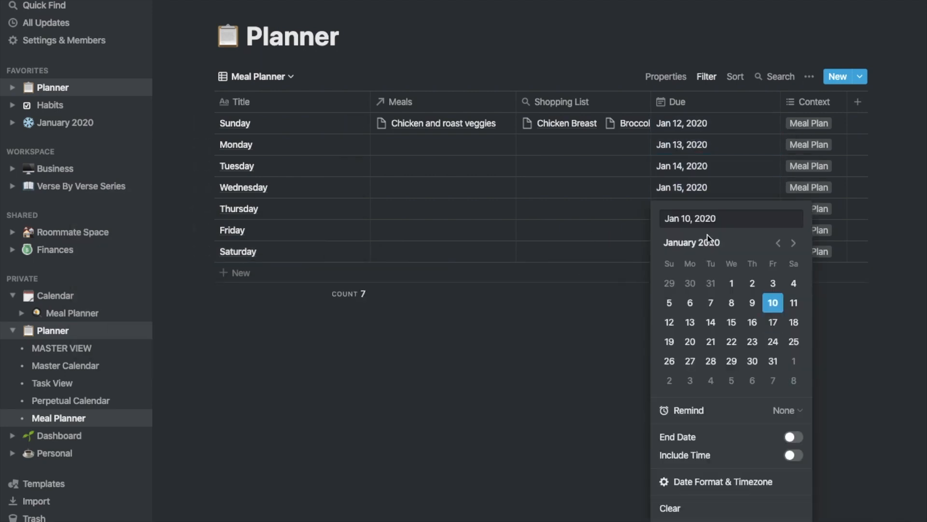
click(752, 322)
click(685, 230)
click(773, 322)
click(686, 251)
click(794, 322)
Set the table's row count calculation to None
click(259, 76)
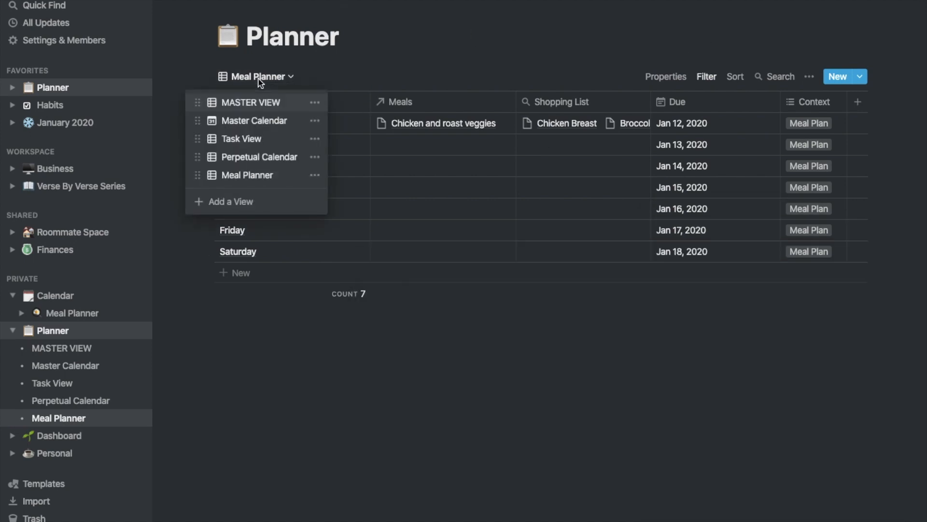
click(341, 300)
click(311, 315)
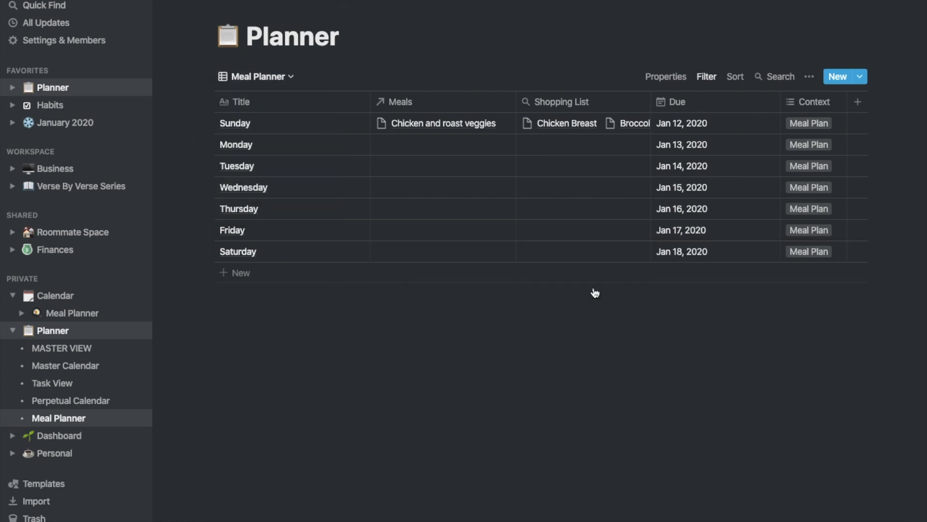
Show the Done column again and add a filter keeping only unchecked Done items
click(666, 76)
click(732, 99)
click(715, 76)
click(706, 76)
click(621, 129)
click(610, 131)
click(596, 156)
click(658, 131)
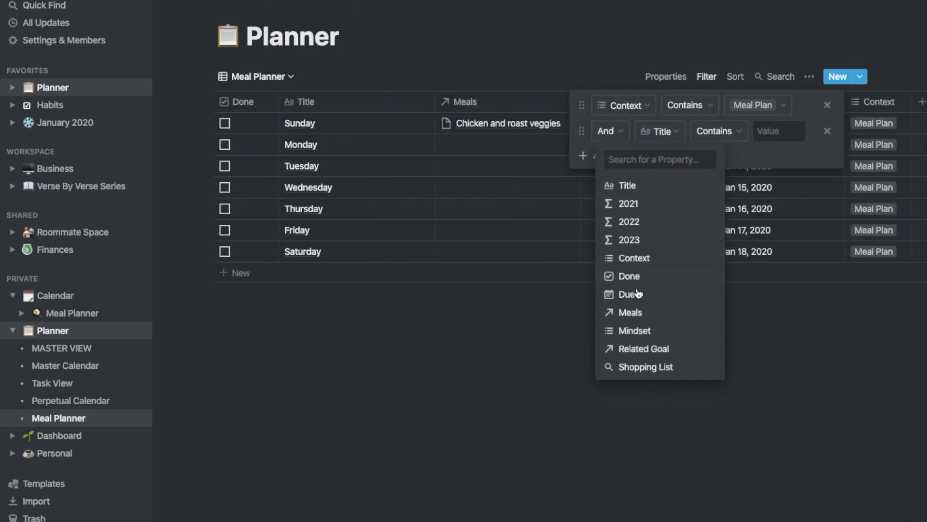
click(632, 276)
click(607, 318)
Hide the sidebar and switch to the MASTER VIEW table
scroll(716, 212, right, 2)
key(super+backslash)
click(99, 76)
click(103, 99)
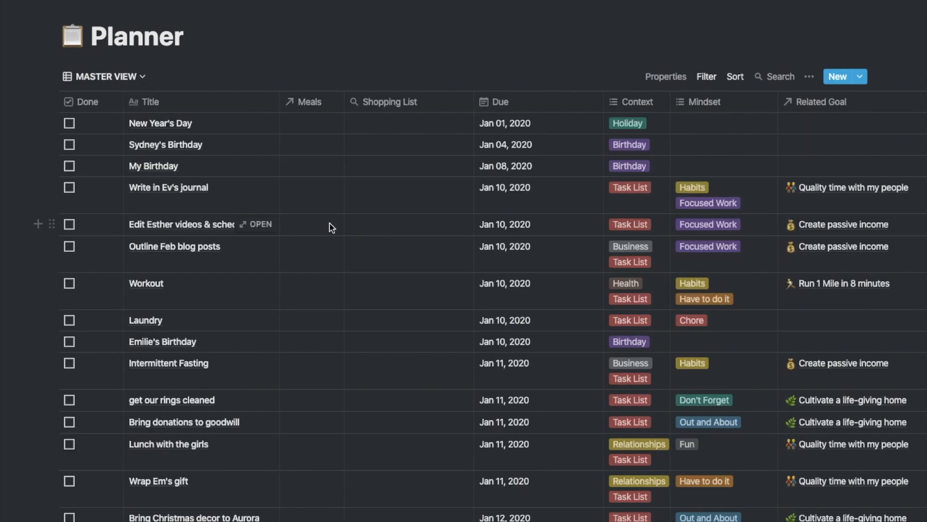
Hide the Meals, Shopping List, Mindset, Related Goal, and 2021–2023 columns in MASTER VIEW
scroll(358, 249, down, 15)
scroll(359, 248, up, 15)
click(667, 80)
click(734, 139)
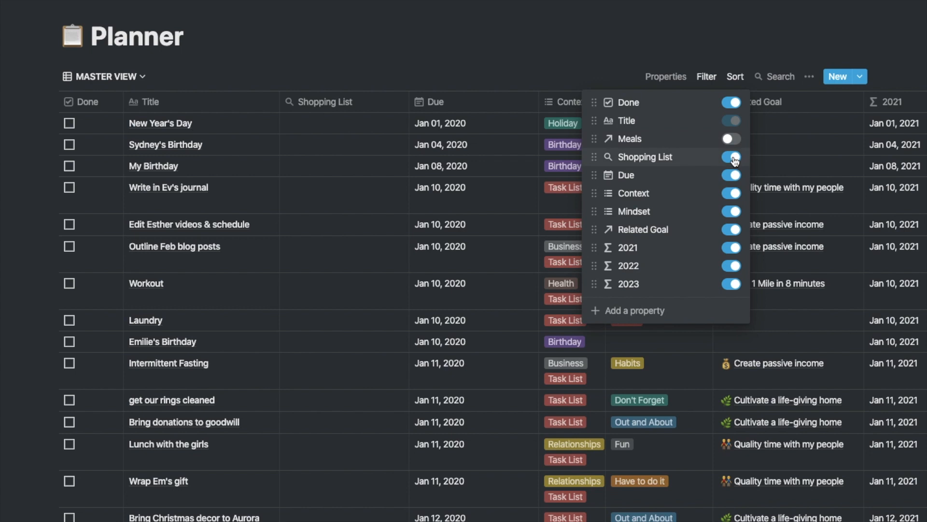
click(735, 159)
click(733, 211)
click(733, 229)
click(733, 248)
click(733, 266)
click(733, 284)
click(861, 215)
Preview the Sunday meal entry and widen the Title column
scroll(269, 266, down, 7)
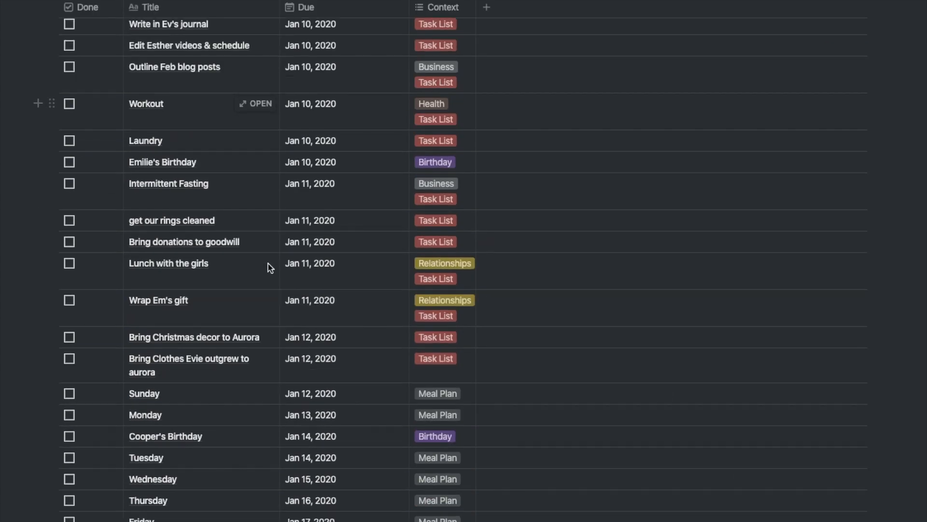
click(256, 234)
key(Escape)
scroll(202, 269, up, 10)
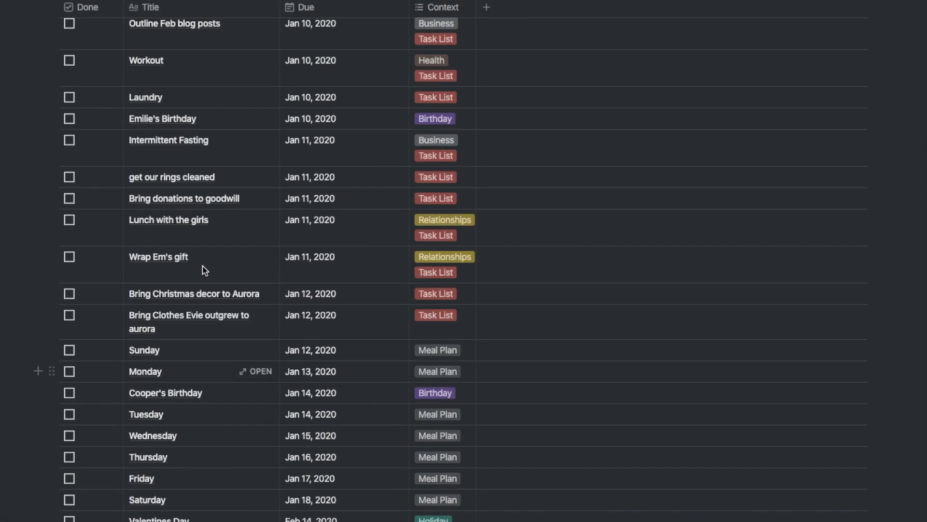
drag(292, 107, 325, 107)
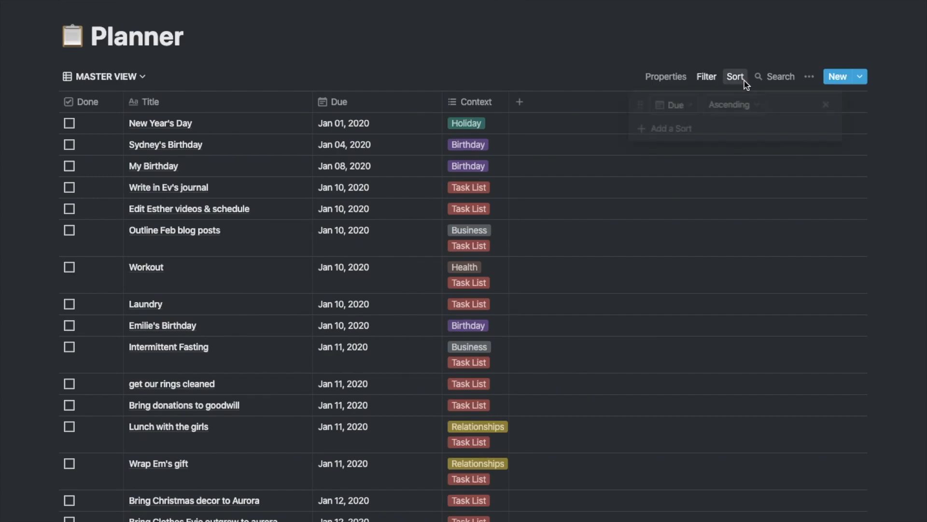
Set the Due filter to on or after Today
click(668, 104)
click(633, 161)
click(722, 105)
click(722, 185)
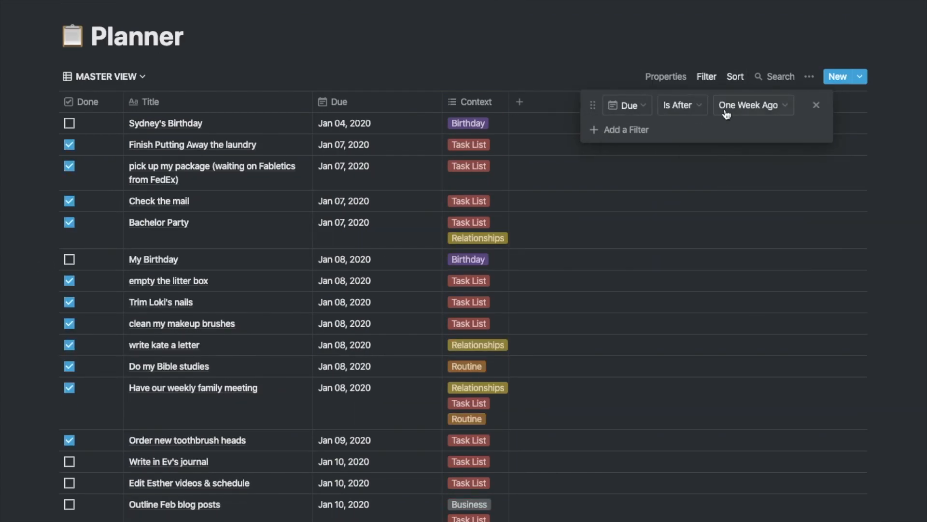
click(731, 112)
click(719, 166)
click(748, 105)
click(739, 131)
click(711, 107)
click(685, 304)
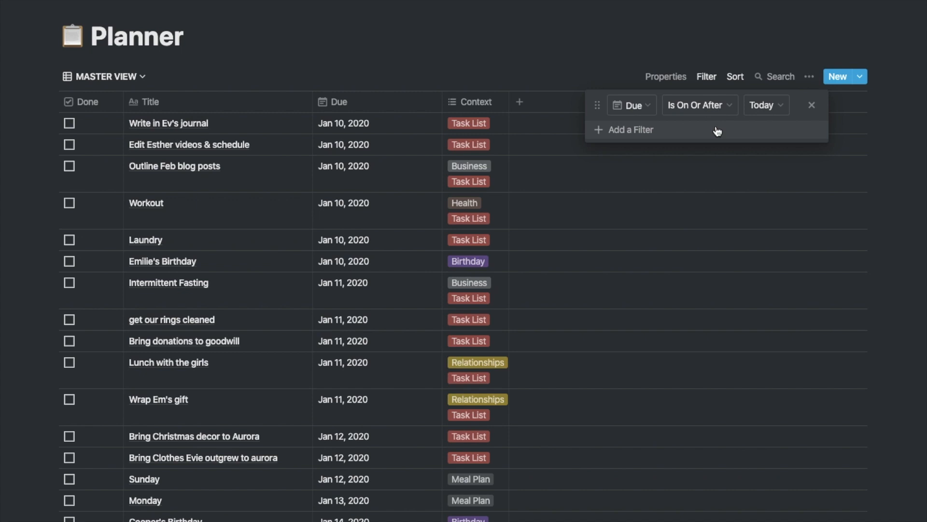
click(528, 43)
Rename the view to Upcoming and move Master Calendar above it
scroll(528, 42, down, 1)
click(97, 32)
click(162, 56)
text(Upcoming)
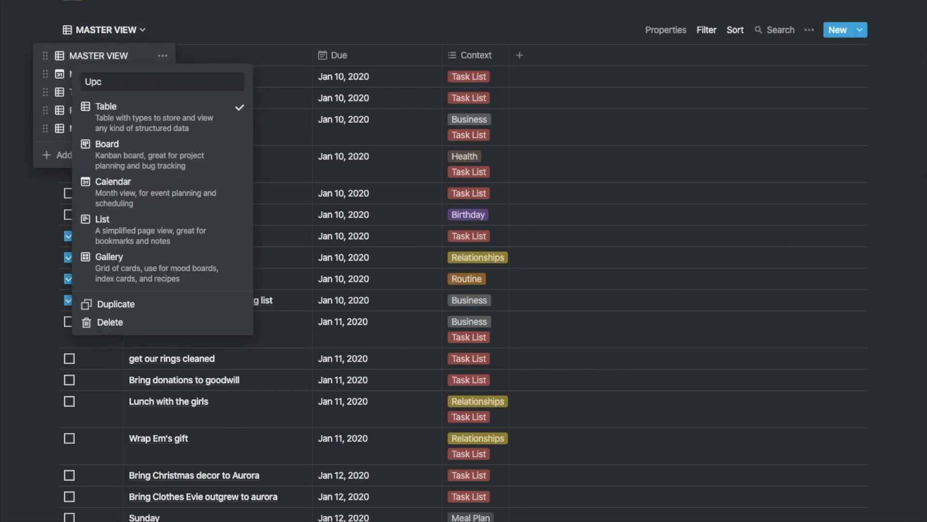
key(Return)
drag(45, 74, 47, 54)
Change the Due comparison to Yesterday and add a Done unchecked filter
click(706, 30)
click(763, 58)
click(738, 118)
click(766, 58)
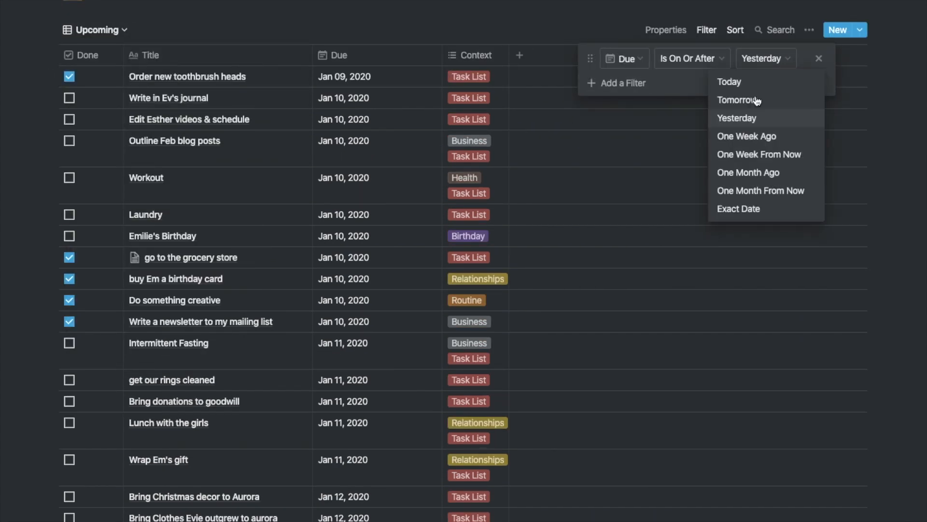
click(749, 173)
click(620, 83)
click(658, 84)
click(629, 231)
click(765, 59)
click(749, 136)
click(766, 59)
click(749, 82)
click(763, 59)
click(749, 118)
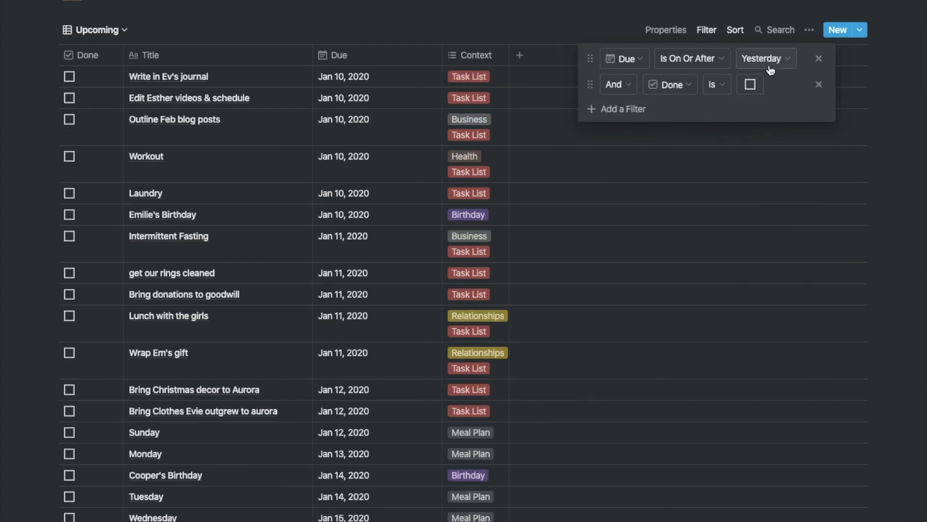
click(270, 121)
On Master Calendar, change the birthday entries' due months to Oct
click(101, 30)
click(100, 59)
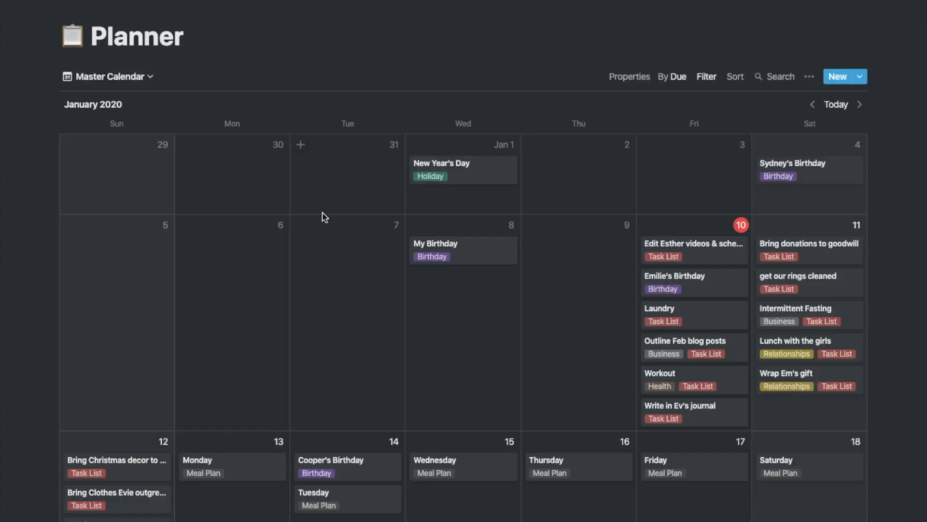
click(807, 184)
click(367, 273)
double_click(360, 218)
text(Oct)
click(606, 137)
click(459, 251)
click(377, 271)
text(Oct)
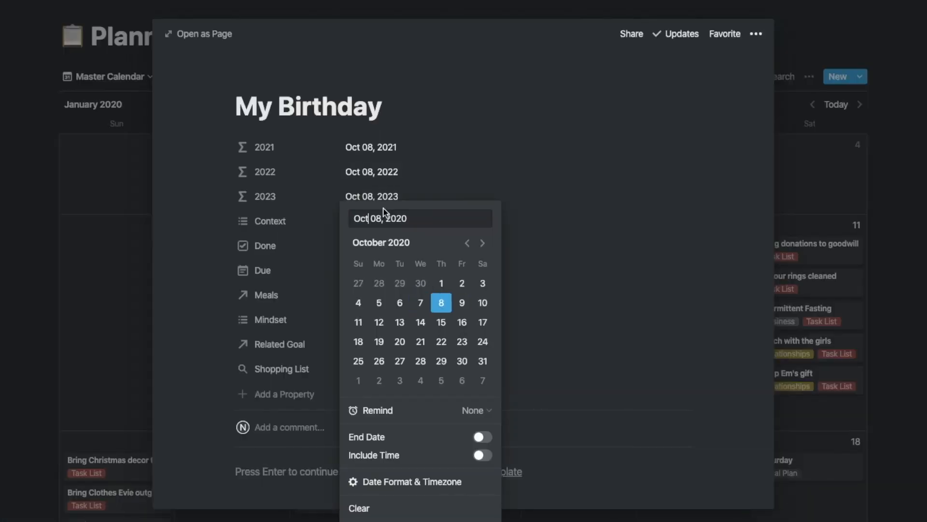
key(Escape)
scroll(762, 207, down, 3)
click(318, 325)
click(372, 271)
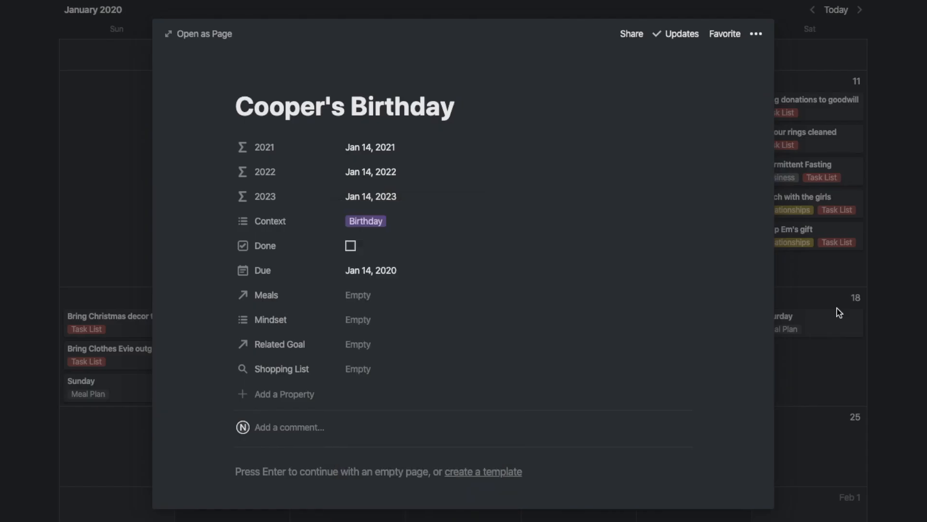
key(Escape)
Move the video editing and scheduling card to Jan 8
drag(502, 265, 490, 256)
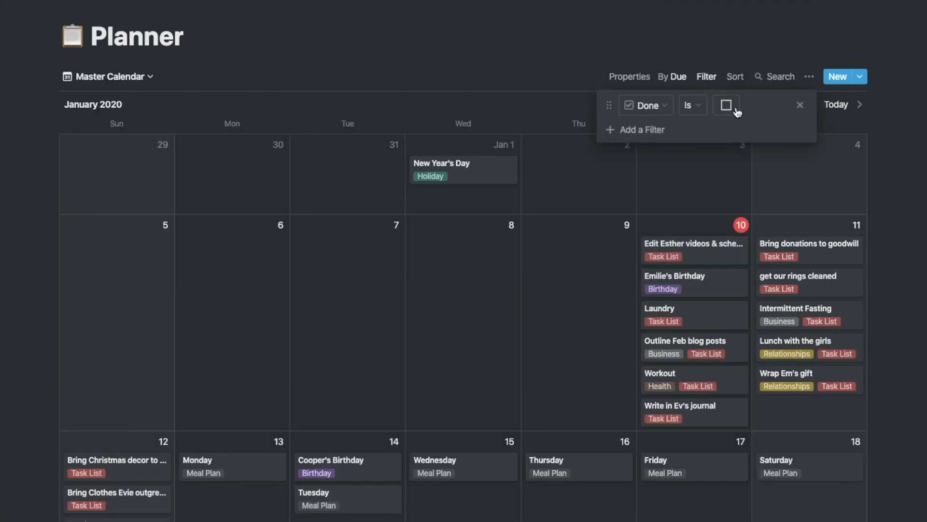
scroll(733, 193, down, 5)
scroll(425, 393, up, 5)
click(110, 76)
Cycle through the Upcoming, Task View, Perpetual Calendar and Meal Planner views
click(108, 121)
click(90, 77)
click(92, 139)
click(90, 76)
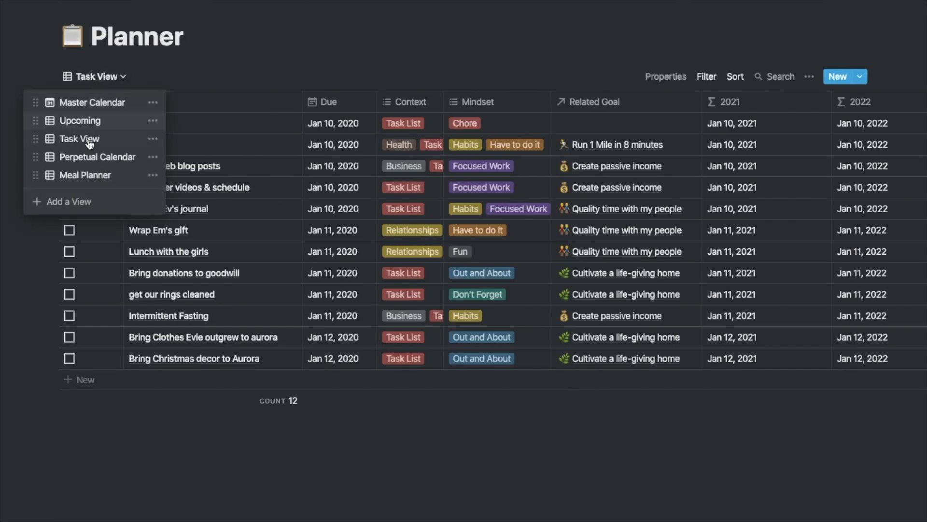
click(111, 157)
click(103, 78)
click(104, 176)
Move the Meal Planner page into the Personal section of the sidebar
key(super+backslash)
click(52, 314)
scroll(48, 314, down, 1)
click(13, 317)
click(14, 363)
scroll(46, 315, down, 1)
drag(45, 309, 66, 448)
Delete the old Calendar page and the This Week table from Meal Planner
click(122, 242)
click(150, 255)
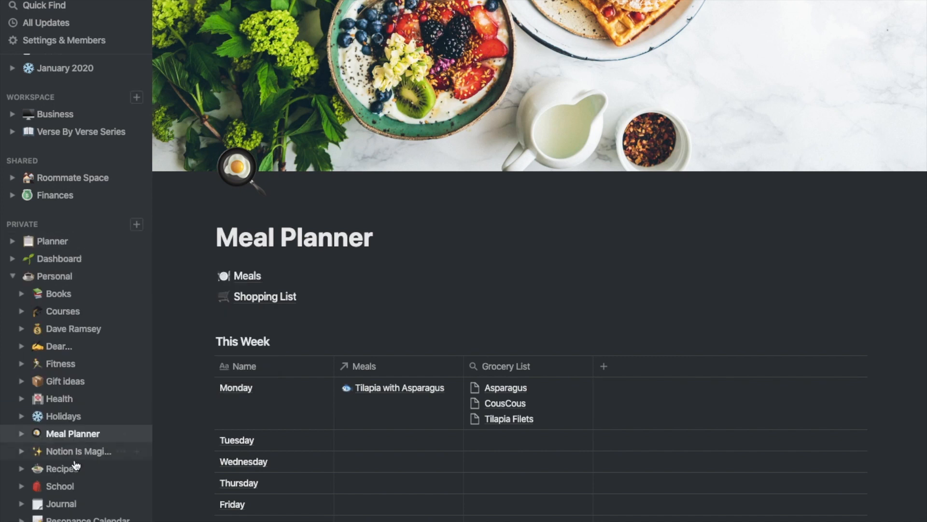
click(73, 467)
click(72, 434)
click(207, 342)
Insert a linked view of the Planner database with /Create Linked Database
click(106, 263)
text(/)
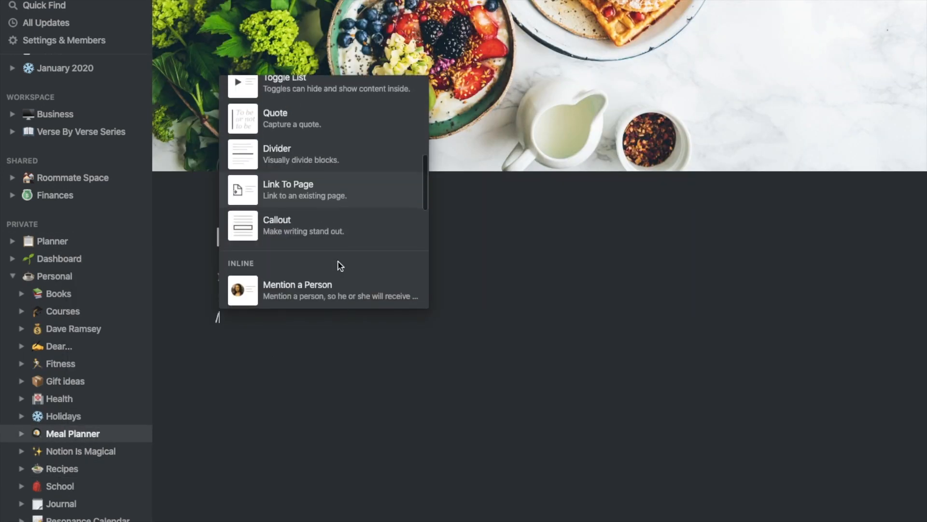
scroll(338, 265, down, 10)
click(338, 244)
text(pl)
key(Return)
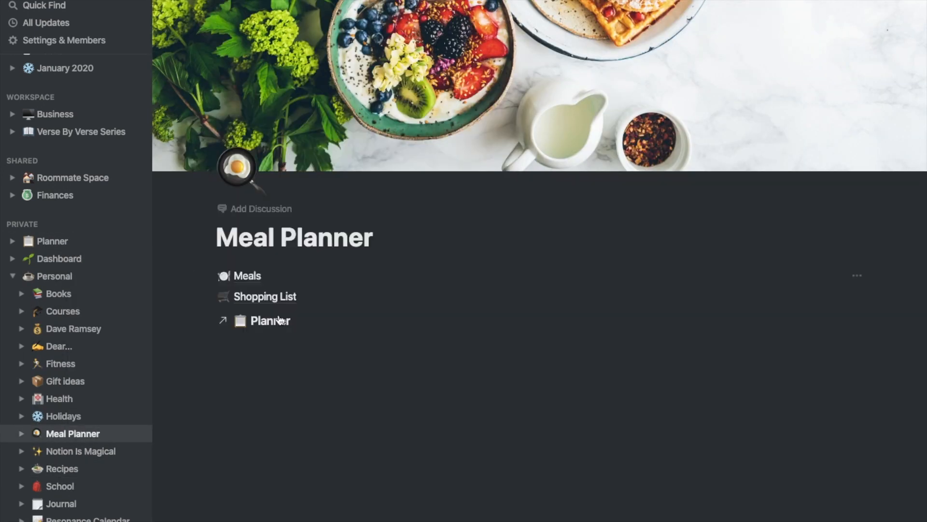
Add a Meals table view and hide its 2021, 2022 and 2023 columns
scroll(305, 327, down, 2)
click(329, 227)
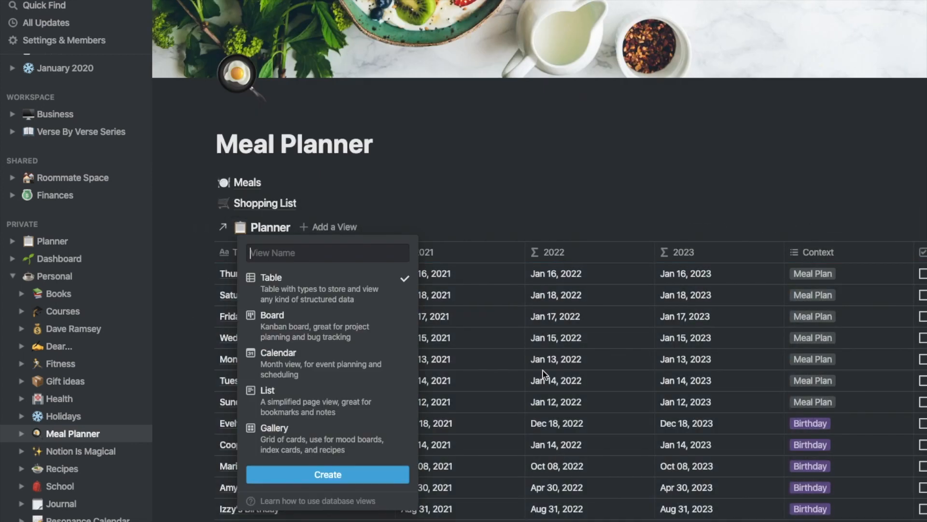
click(318, 475)
click(810, 239)
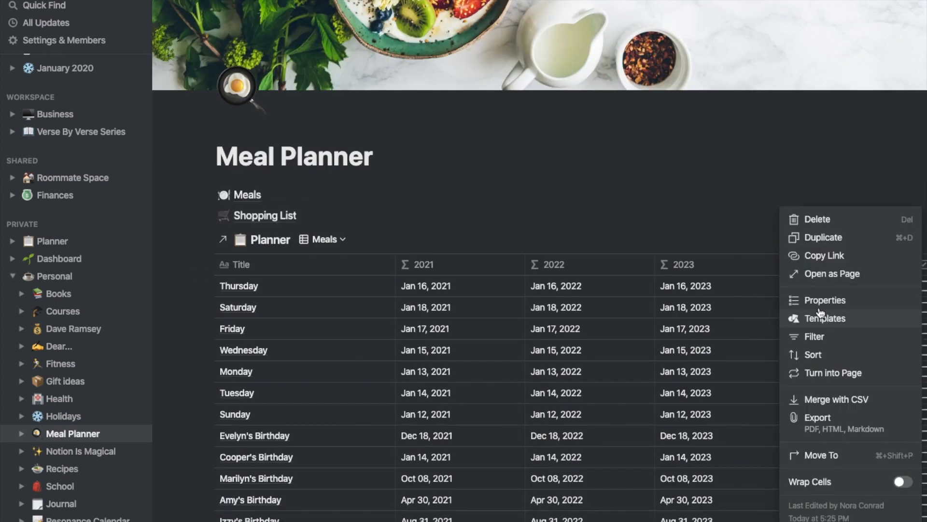
click(823, 301)
click(770, 284)
click(771, 301)
click(771, 319)
click(810, 239)
Filter the Meals view to Context = Meal Plan, with the Done condition unchecked
click(822, 337)
click(647, 267)
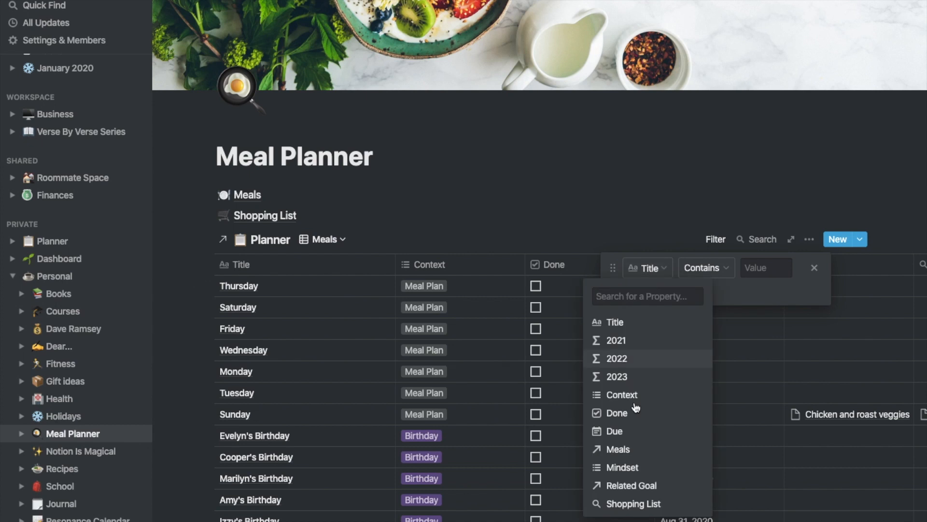
click(636, 394)
click(769, 268)
click(635, 292)
click(676, 293)
click(757, 294)
click(755, 295)
Sort the Meals view by Due date
click(809, 239)
click(813, 354)
click(635, 268)
click(654, 268)
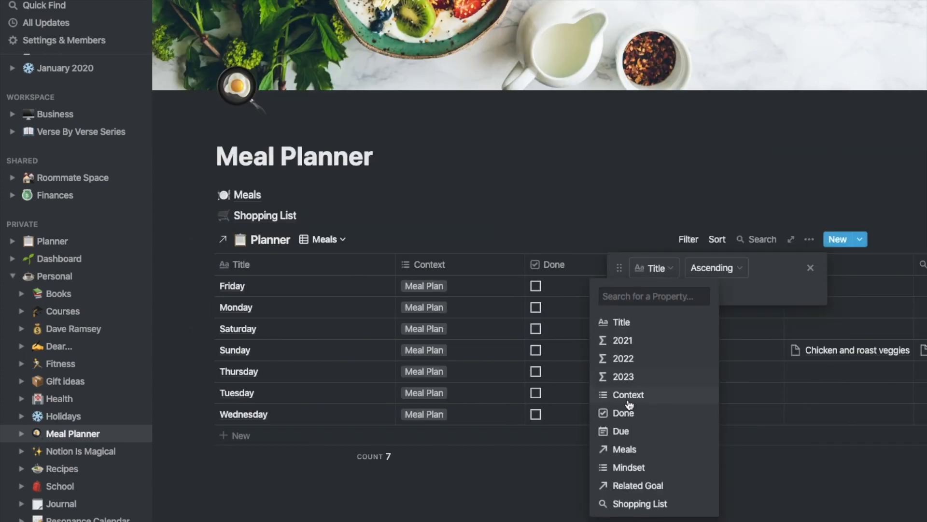
click(624, 430)
Make Done the first column, hide Context, and resize the Title and Shopping List columns
click(382, 308)
drag(578, 266, 307, 272)
drag(343, 264, 279, 264)
drag(460, 264, 352, 265)
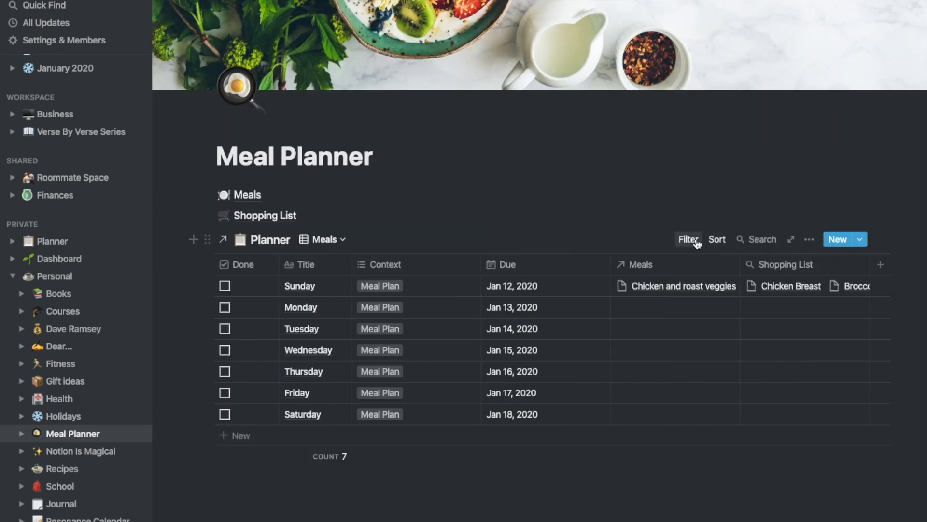
click(809, 239)
click(824, 304)
click(719, 301)
click(536, 217)
drag(721, 264, 859, 264)
click(809, 239)
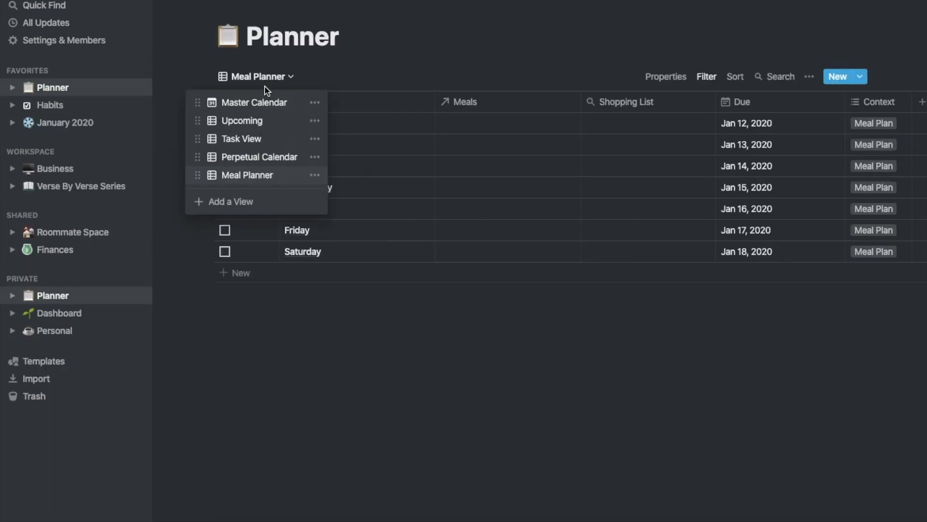
Open the Planner database in its Master Calendar view
click(251, 174)
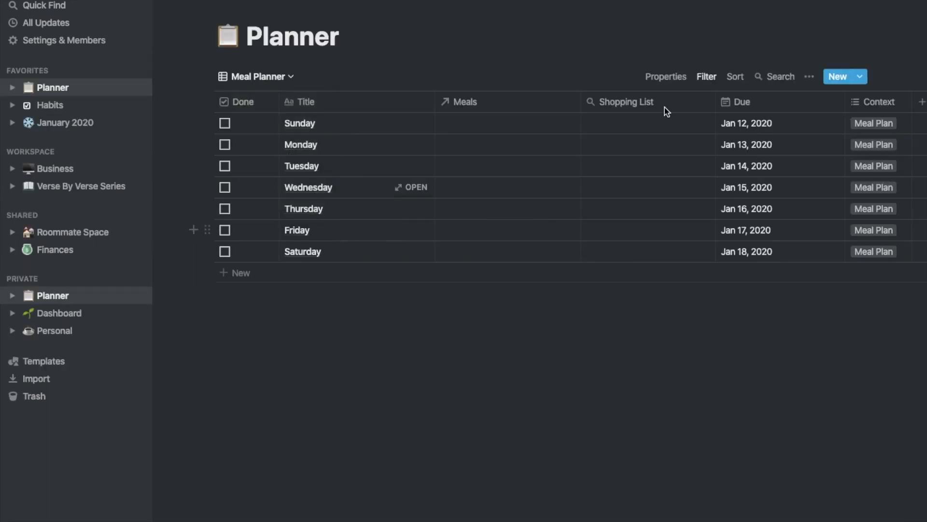
click(261, 76)
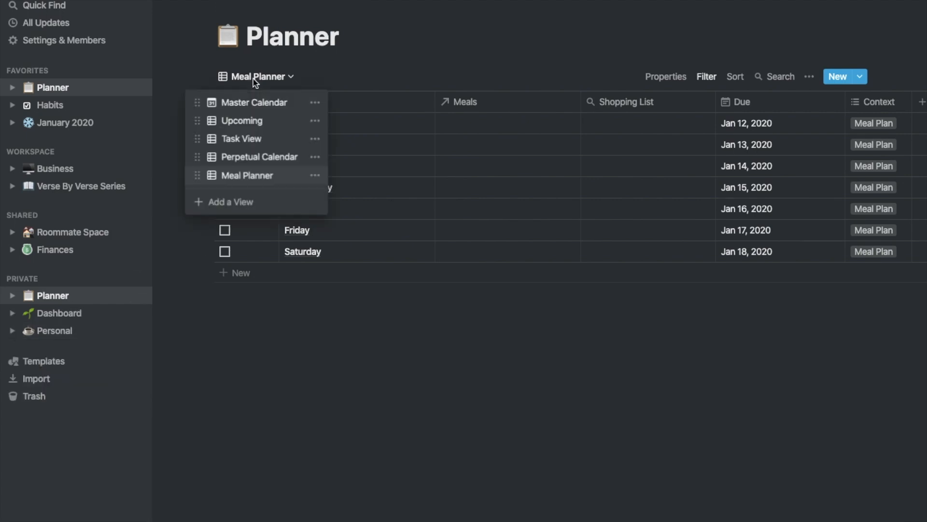
click(244, 98)
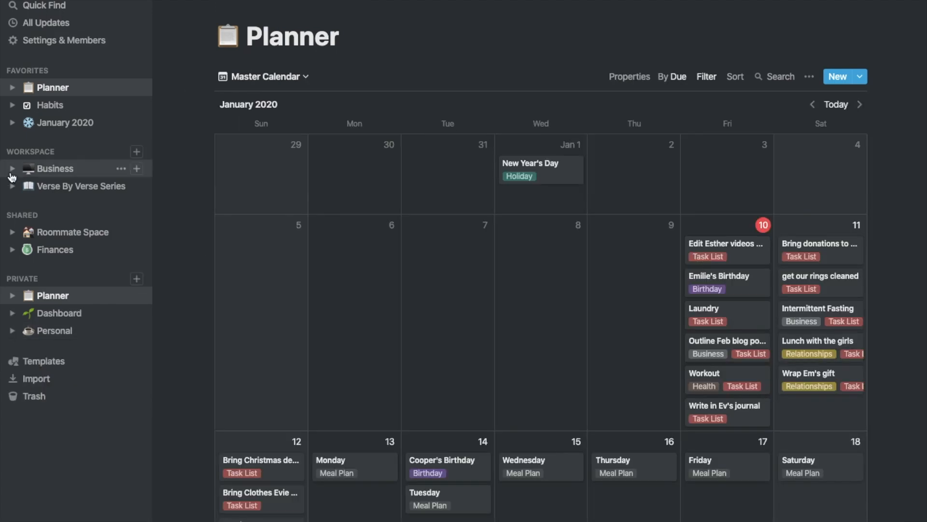
click(12, 169)
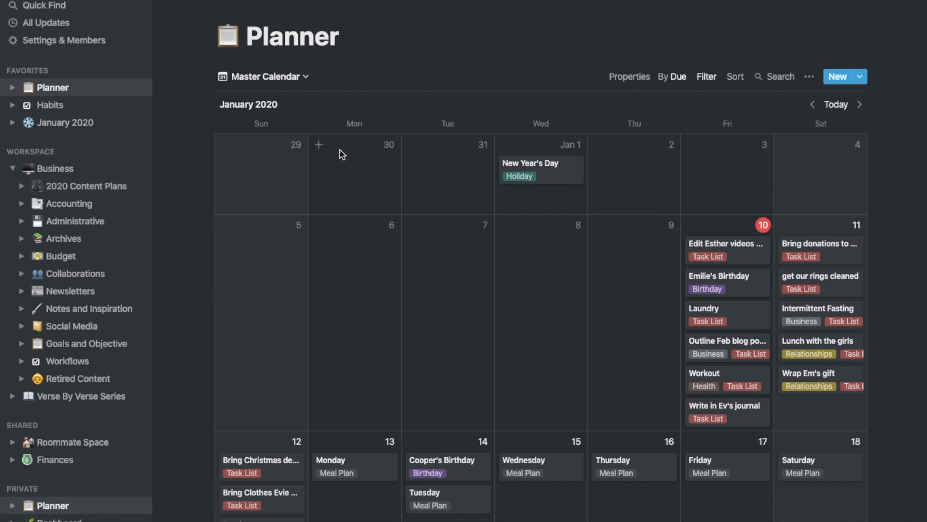
click(13, 169)
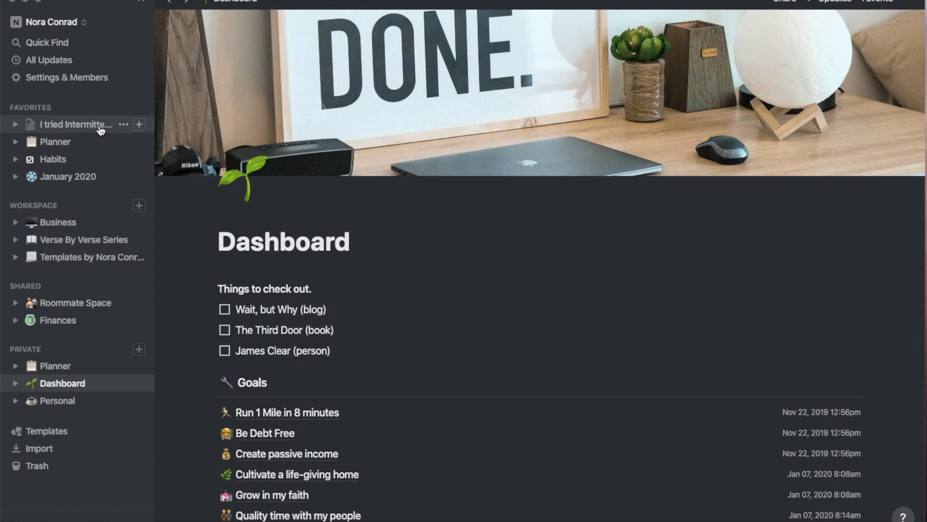
Open Planner from Favorites to show the Workout tasks due Jan 24–31, 2020
click(84, 146)
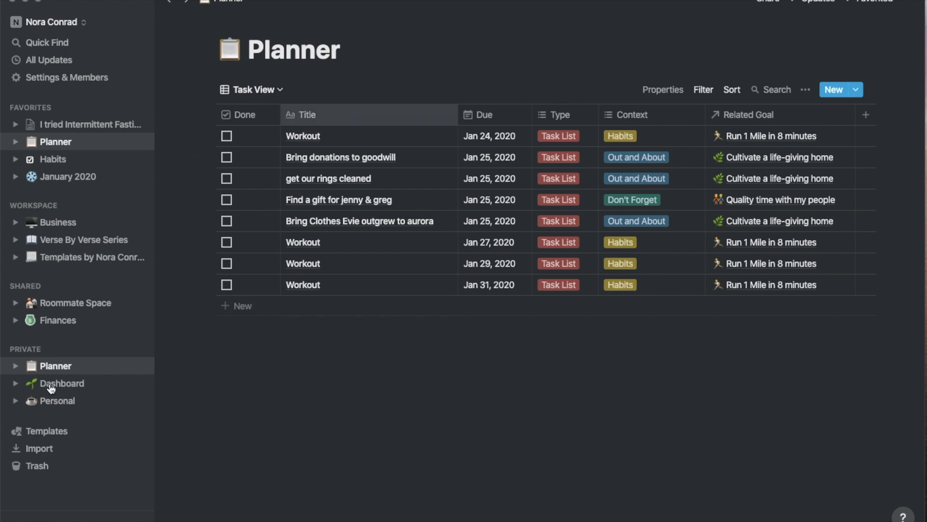
Expand Planner in the sidebar and scroll through its Master Calendar view
click(17, 365)
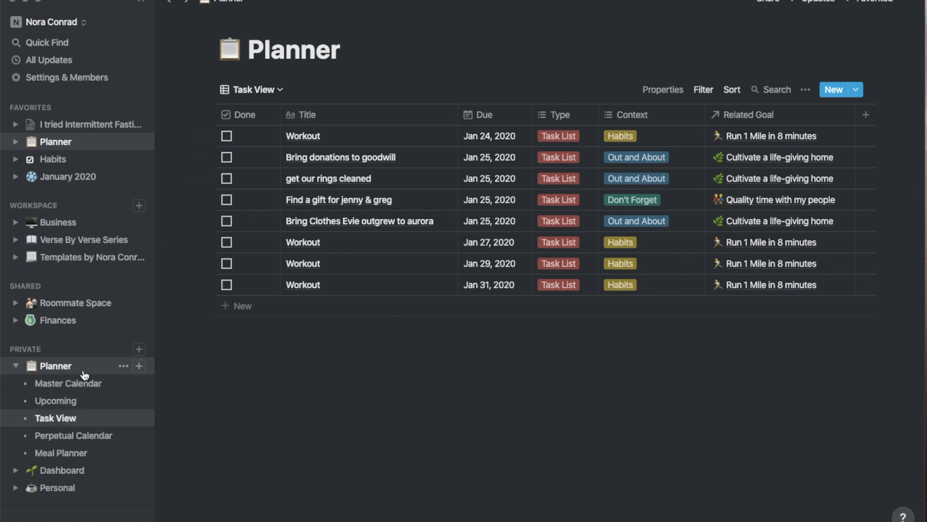
click(84, 384)
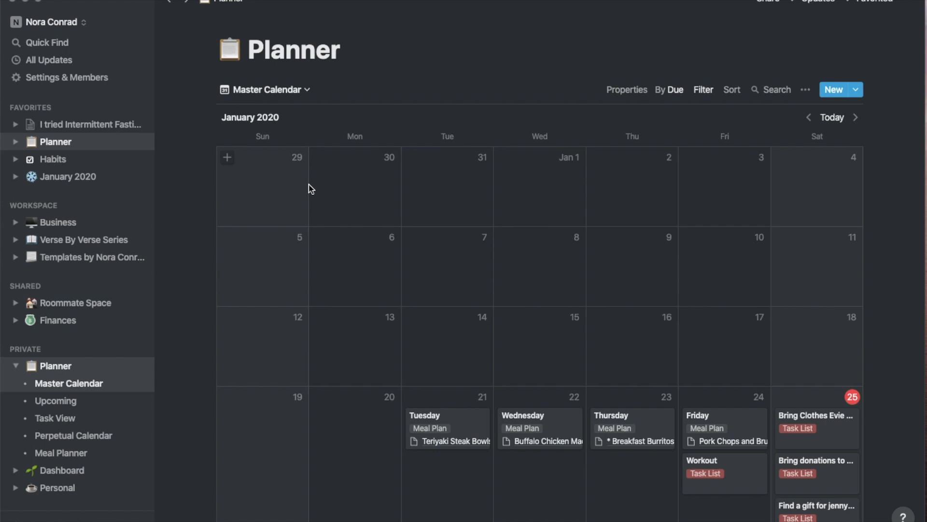
scroll(311, 189, down, 10)
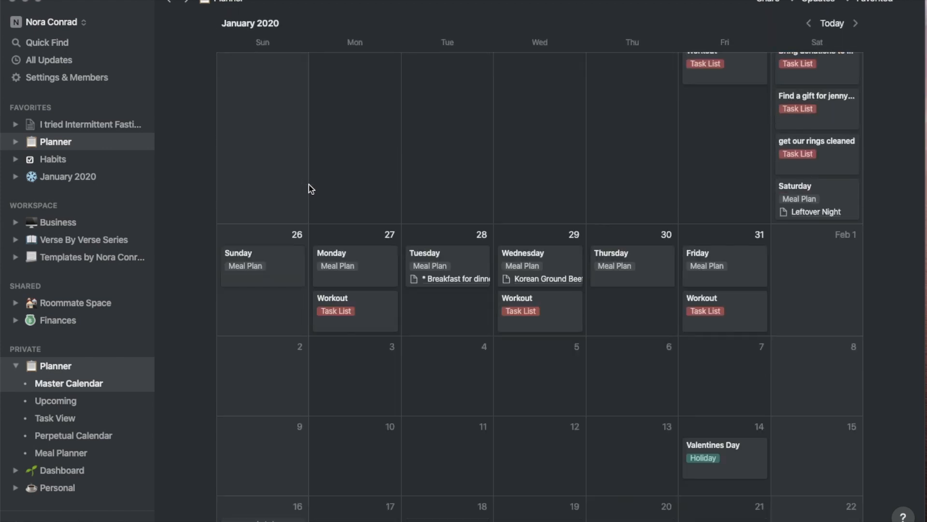
scroll(311, 189, down, 15)
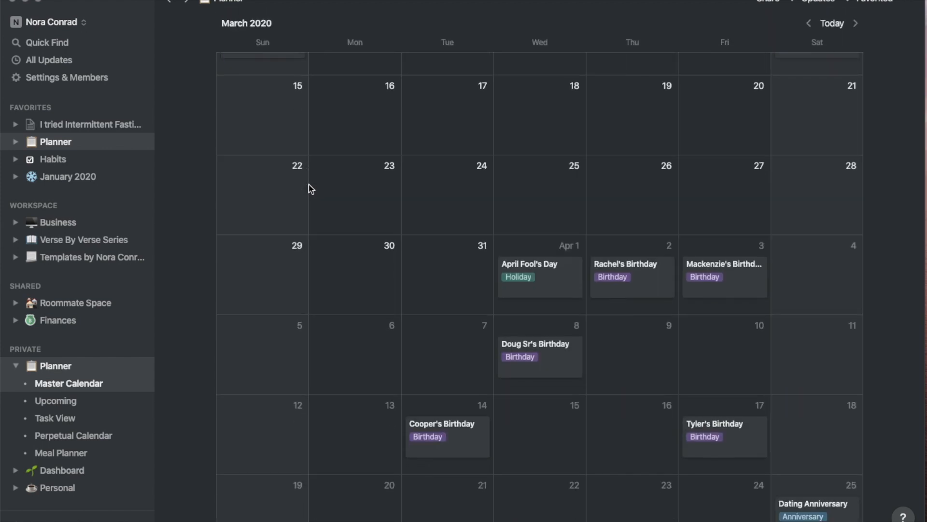
scroll(311, 189, down, 15)
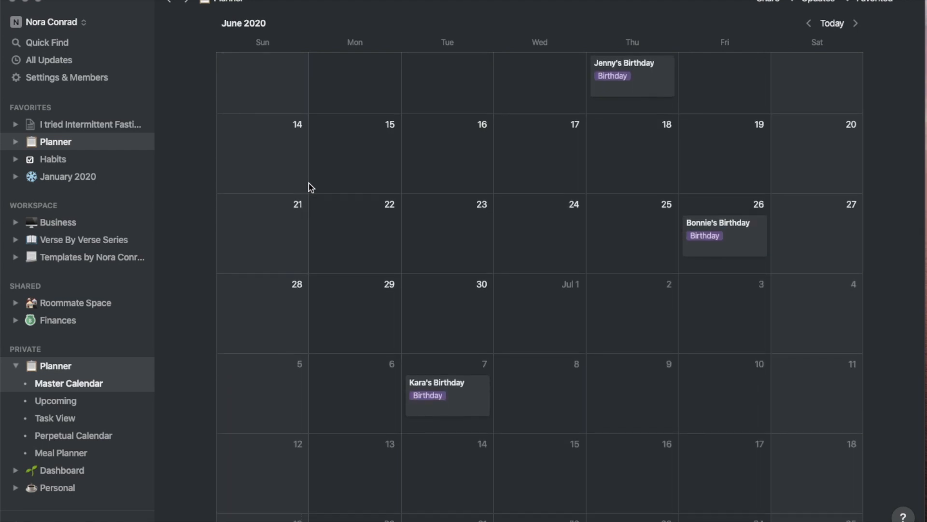
scroll(374, 194, up, 20)
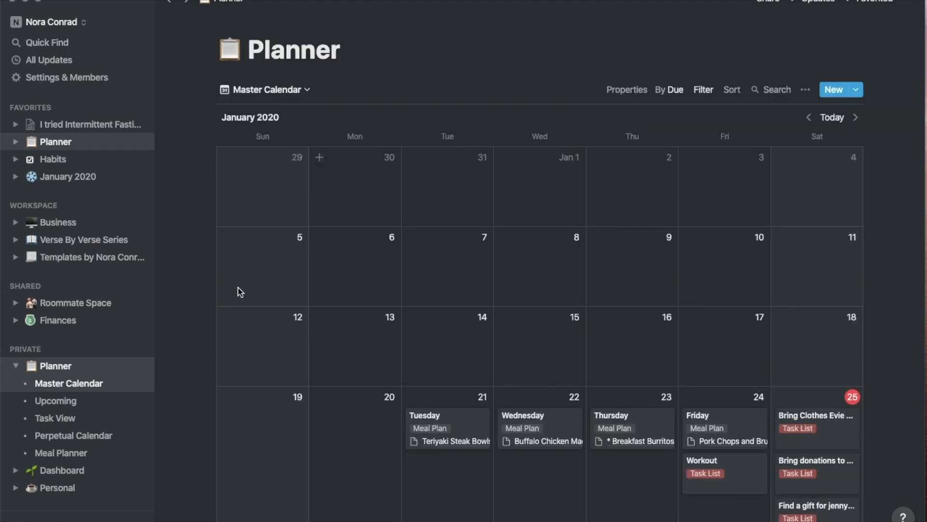
Browse the Meal Planner, Perpetual Calendar and Task View, then open Habits
click(61, 453)
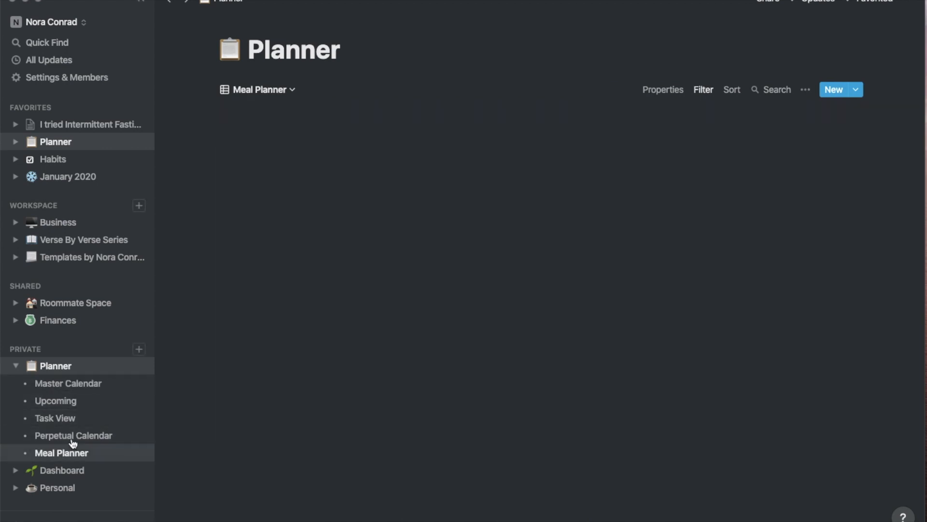
click(289, 92)
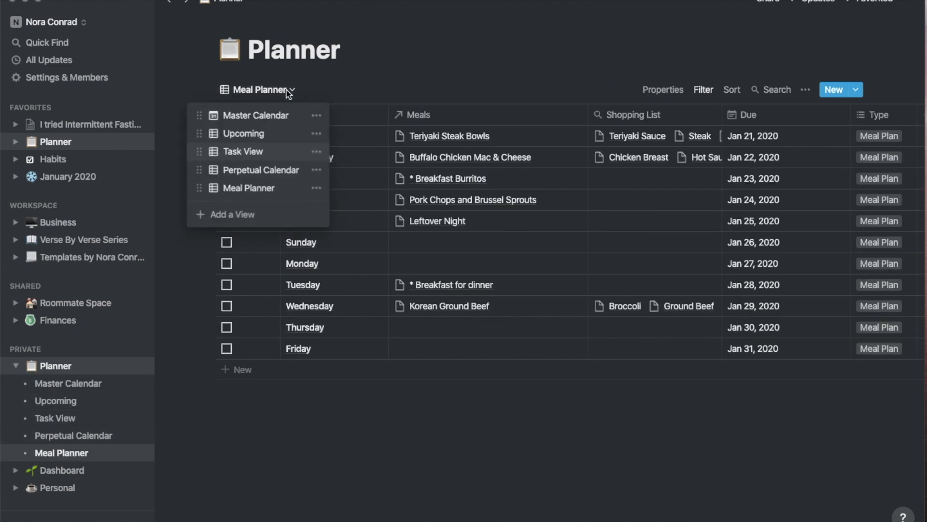
click(418, 26)
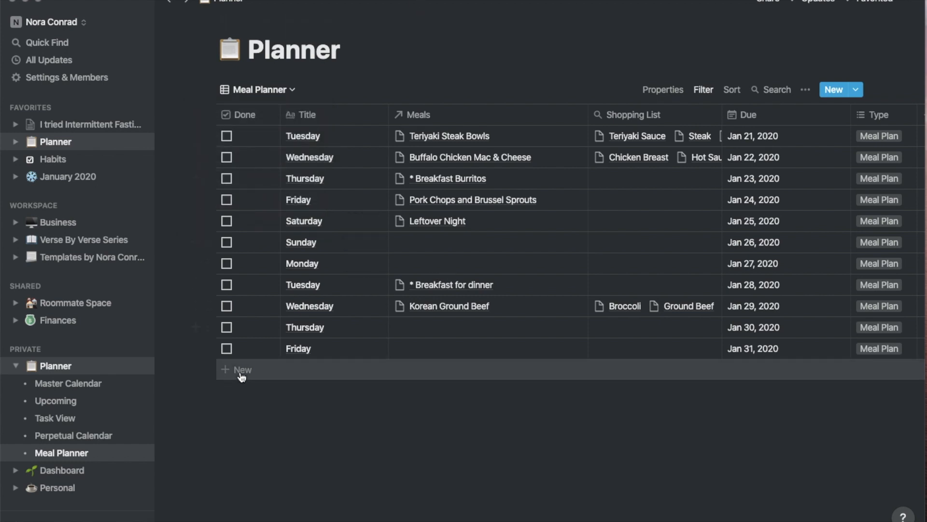
click(94, 433)
click(88, 390)
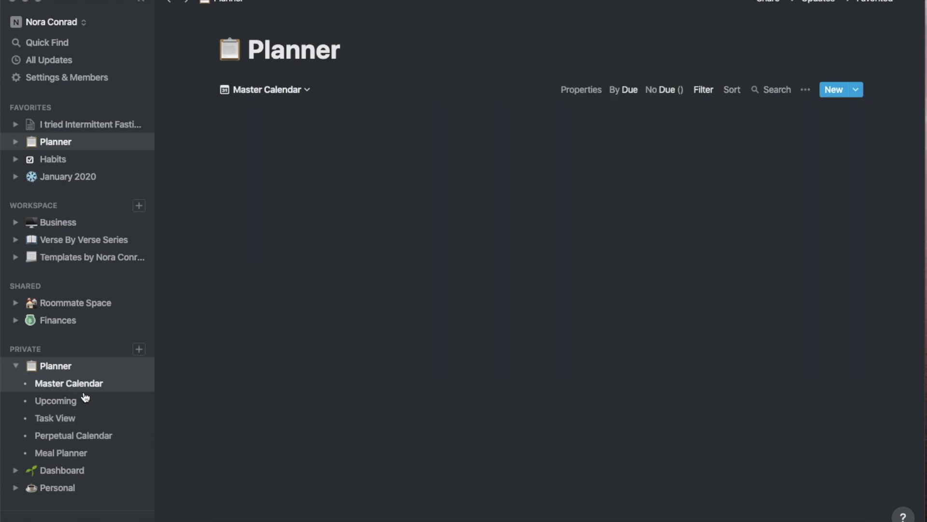
click(69, 418)
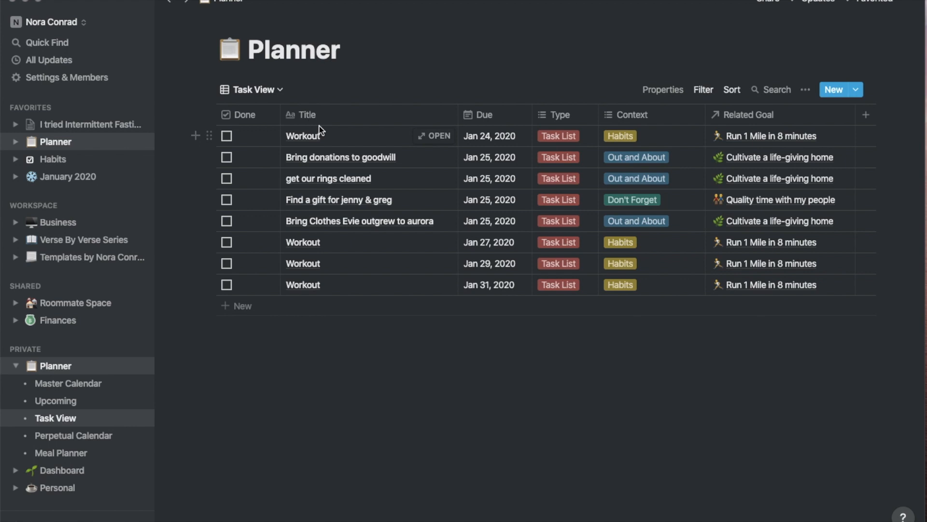
click(95, 159)
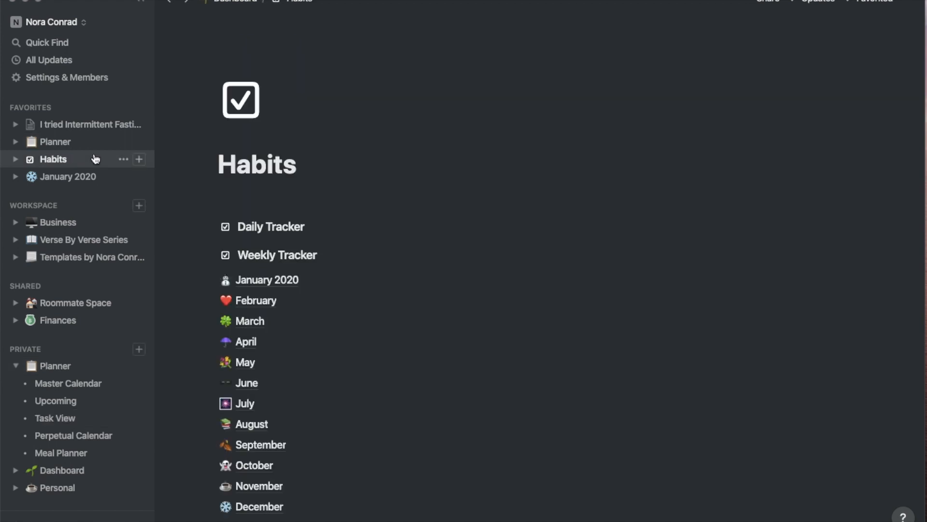
Scroll past the Daily and Weekly Trackers on Habits and open the February page
scroll(459, 142, down, 5)
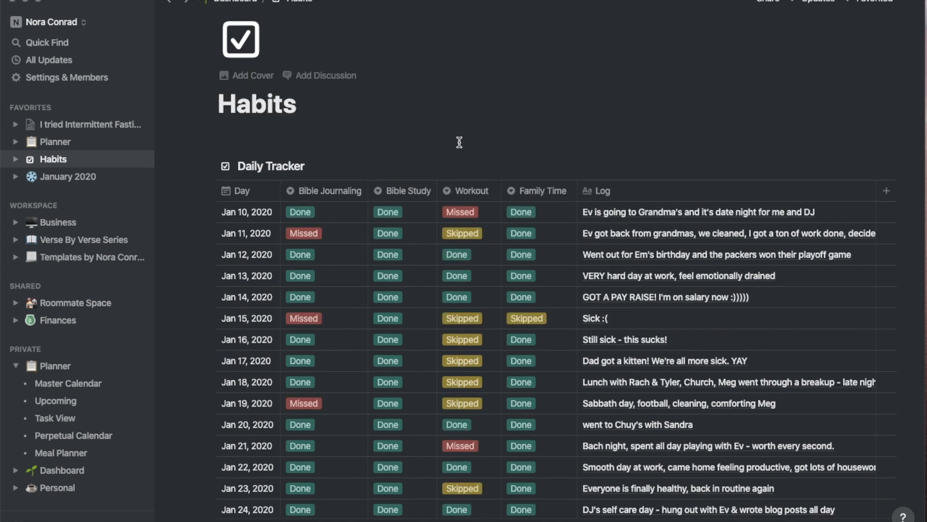
scroll(459, 142, up, 1)
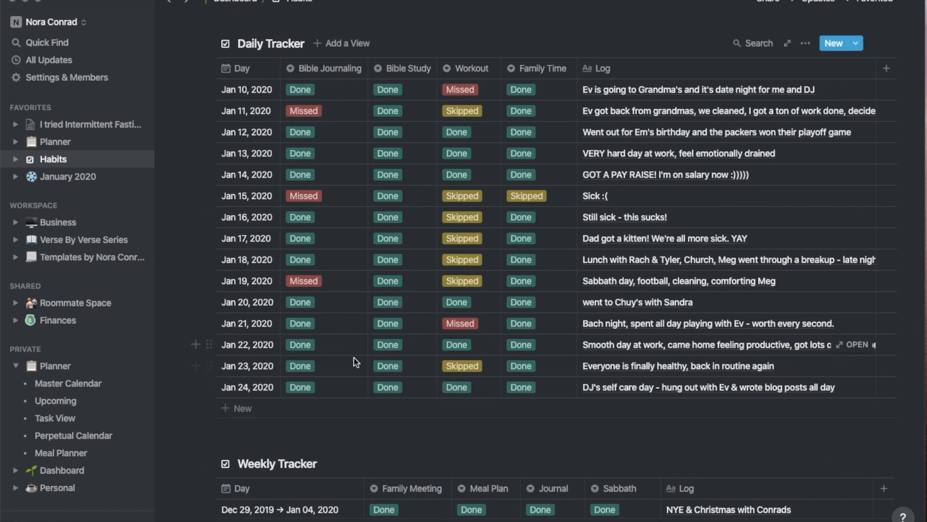
click(724, 0)
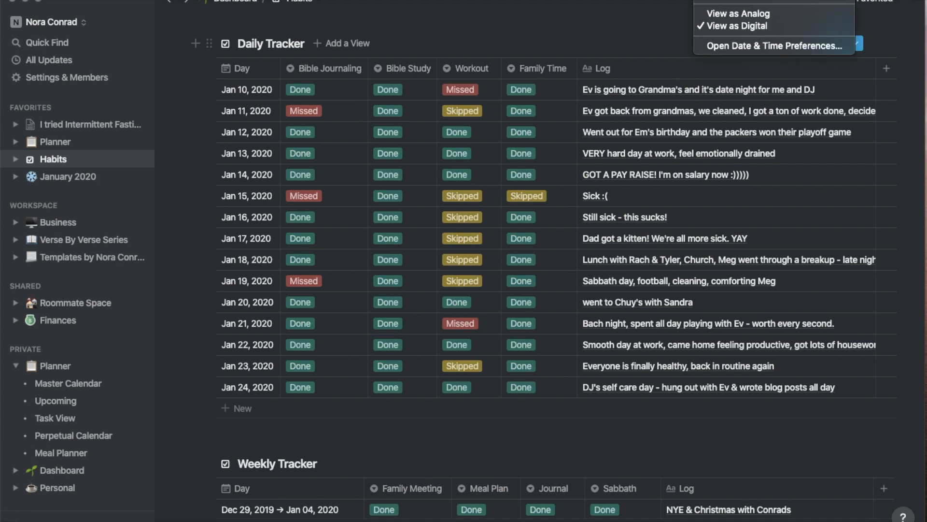
click(725, 1)
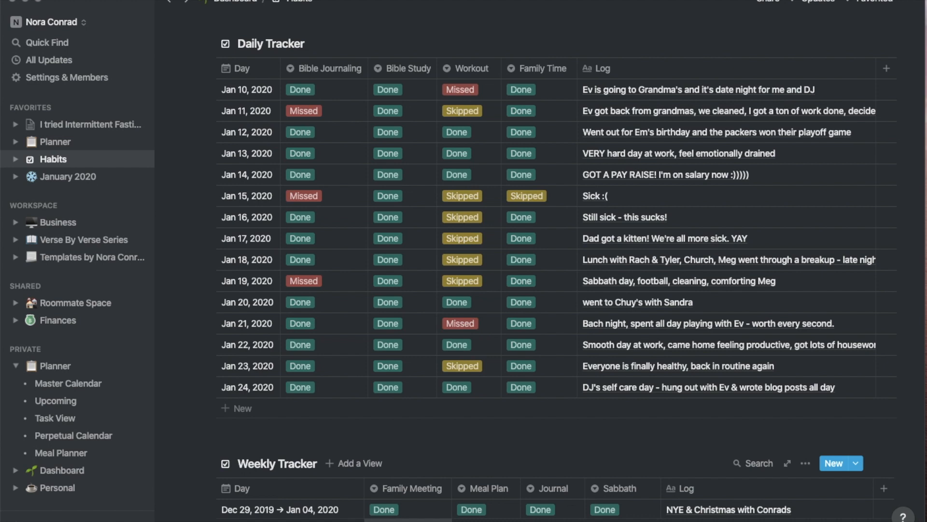
scroll(418, 390, down, 6)
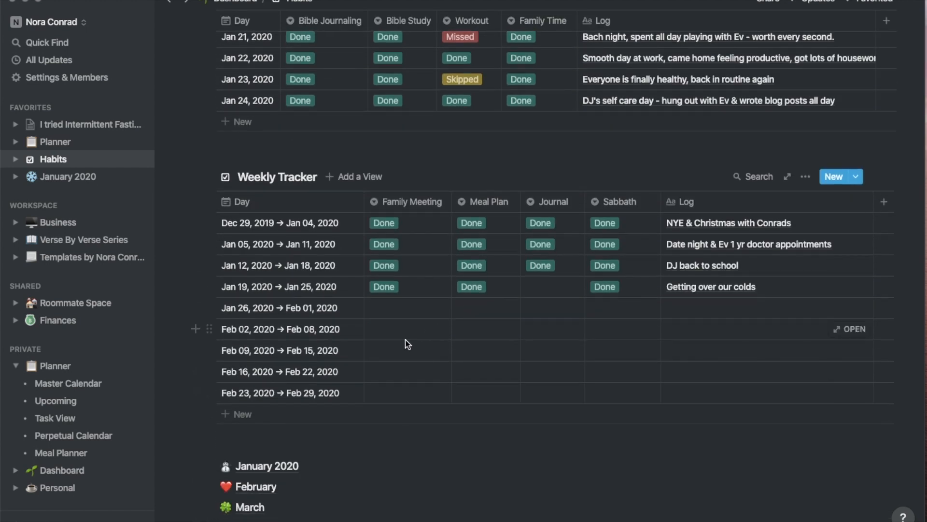
scroll(362, 393, down, 3)
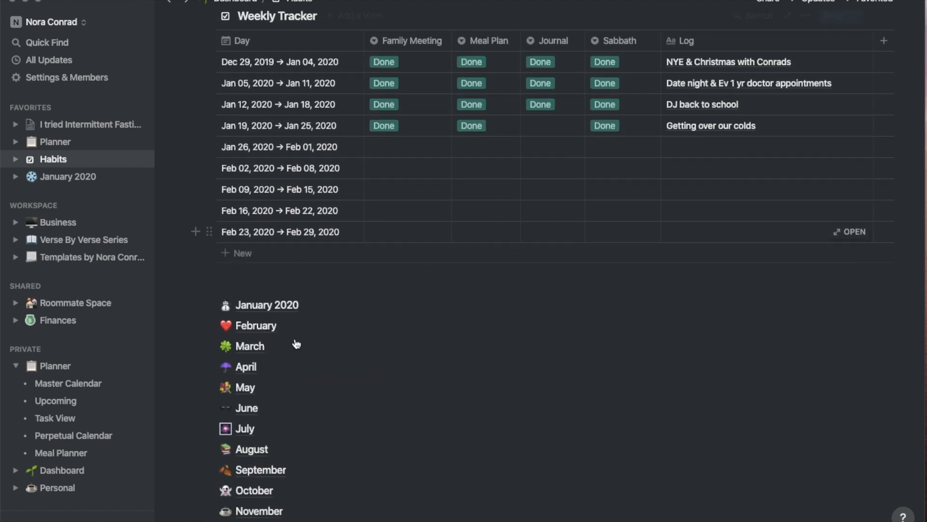
click(256, 326)
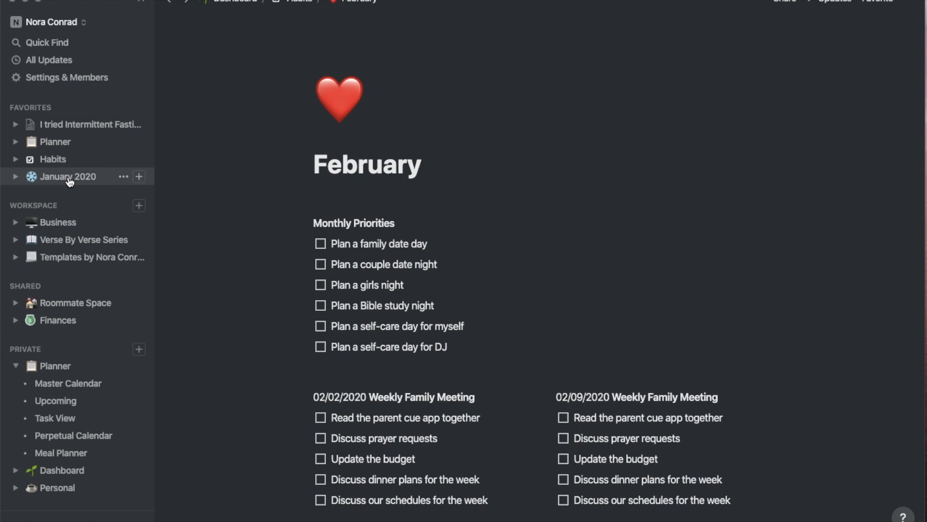
Open Planner's Meal Planner view and mark the Jan 21–24 rows done
click(81, 144)
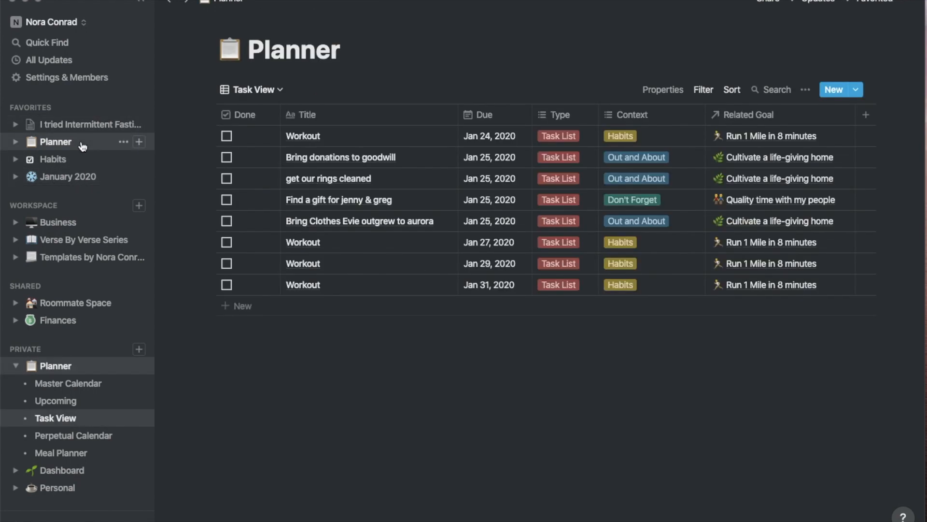
click(254, 90)
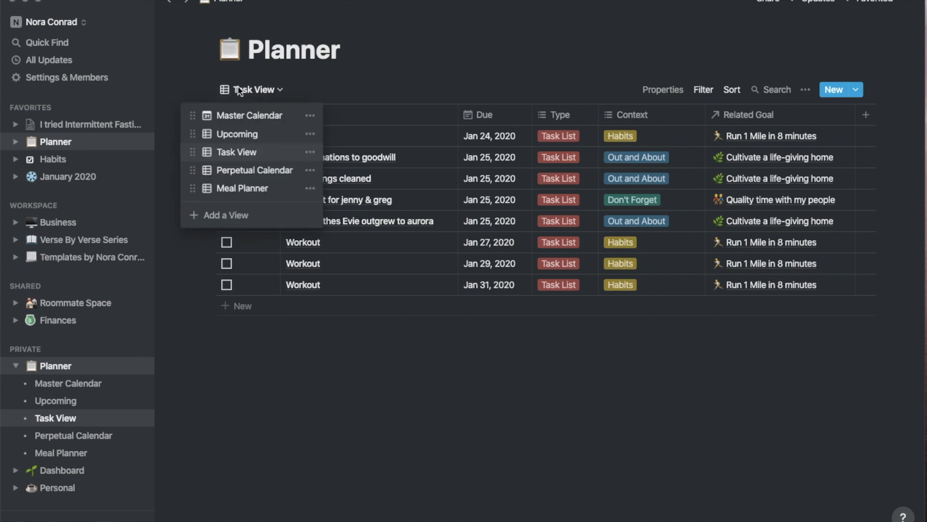
click(248, 188)
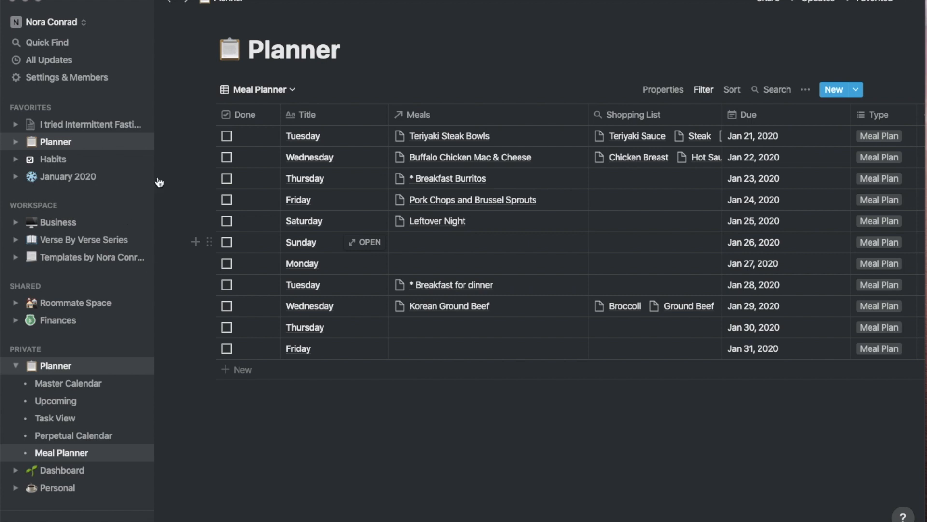
click(232, 140)
click(232, 140)
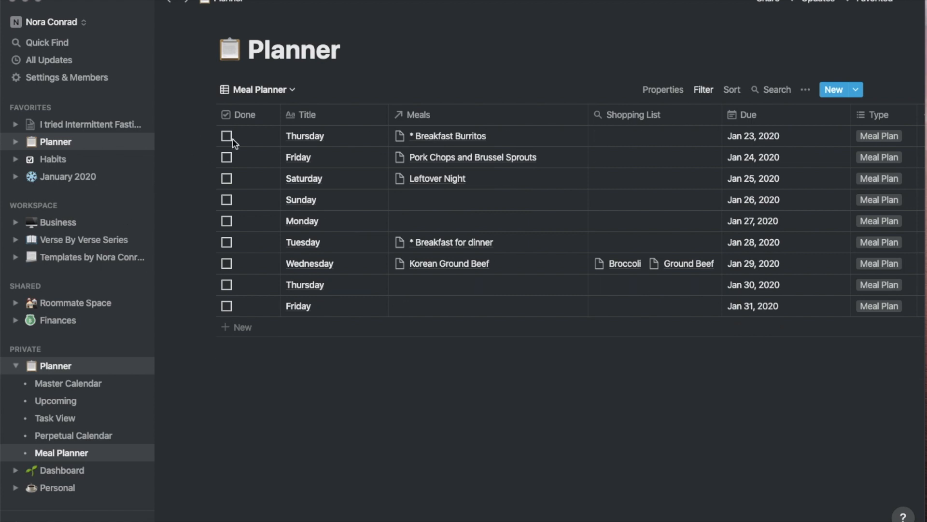
click(232, 140)
click(233, 140)
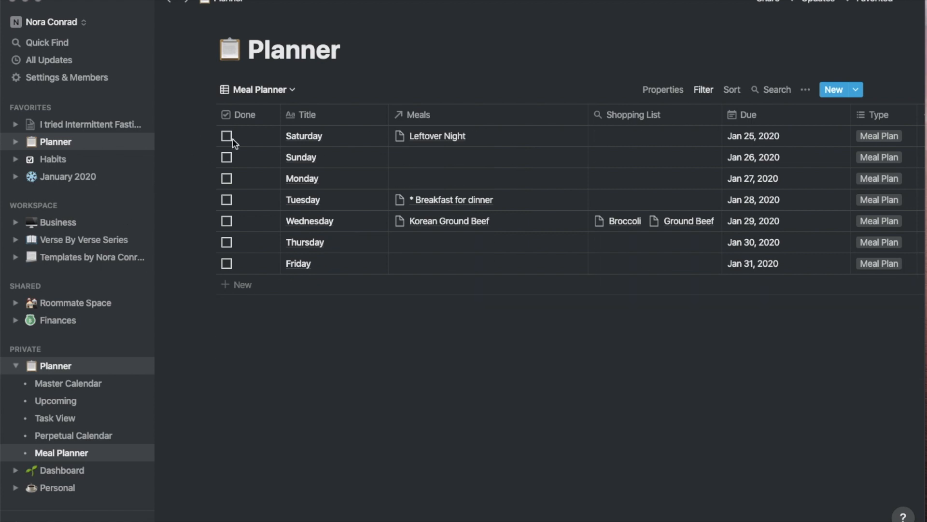
Link Chicken Dumpling Soup to Sunday, Steak Fried Rice to Monday, Wasabi Zinger Salmon to Wednesday
click(444, 159)
text(Chicken Dumpling Soup)
key(Return)
click(467, 185)
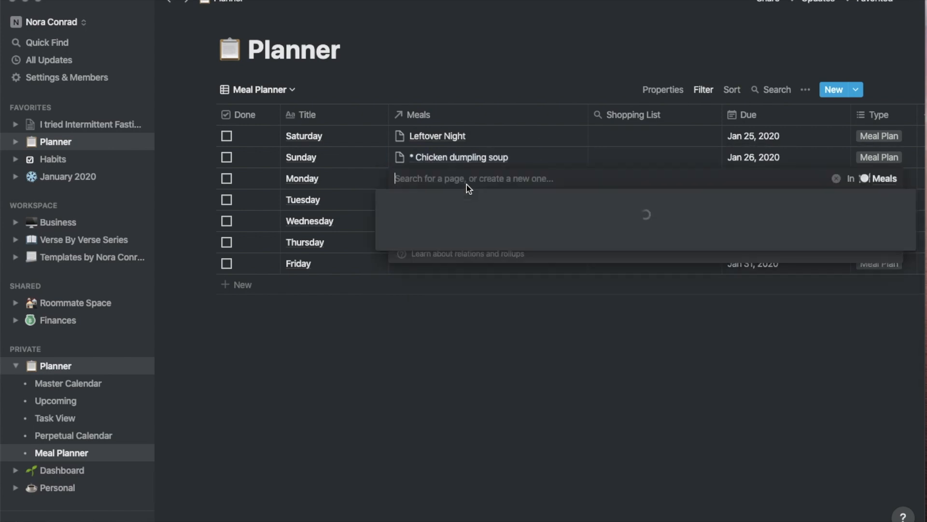
text(Steak Fried Rice)
key(Return)
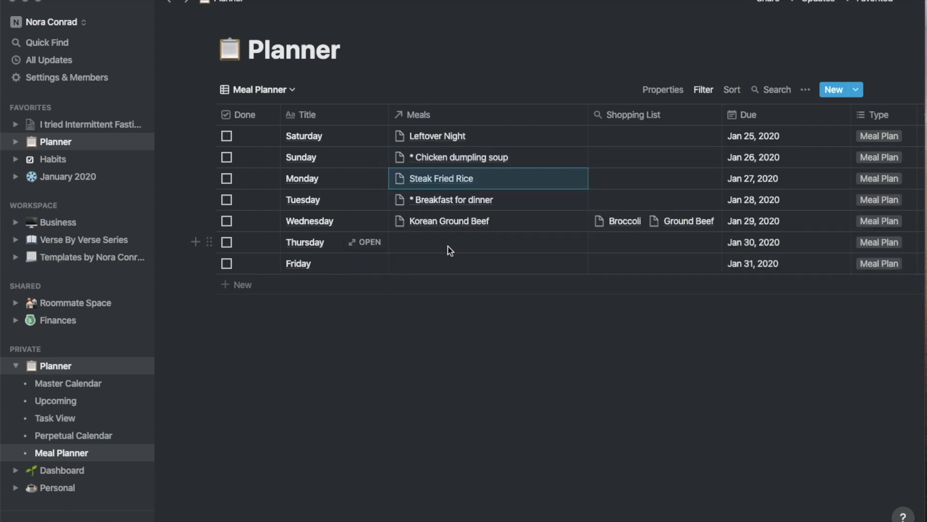
click(434, 221)
click(401, 262)
text(Salmon)
double_click(439, 218)
text(Wasabi Zinger Salmon)
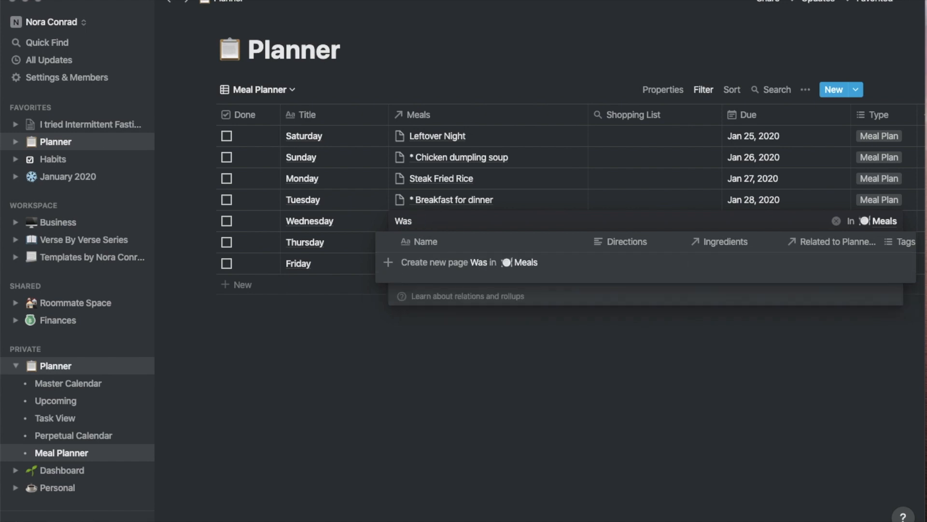
key(Return)
key(Escape)
Title new rows Saturday and Sunday, then copy the Monday–Sunday names into the blank rows
click(243, 285)
text(Saturday)
key(Return)
text(Sunday)
key(Return)
key(Return)
key(Return)
key(Return)
key(Return)
key(Return)
key(Return)
drag(315, 179, 300, 420)
key(super+c)
key(super+v)
key(Return)
key(Return)
key(Return)
key(Return)
key(Return)
key(Return)
key(Return)
scroll(316, 298, down, 3)
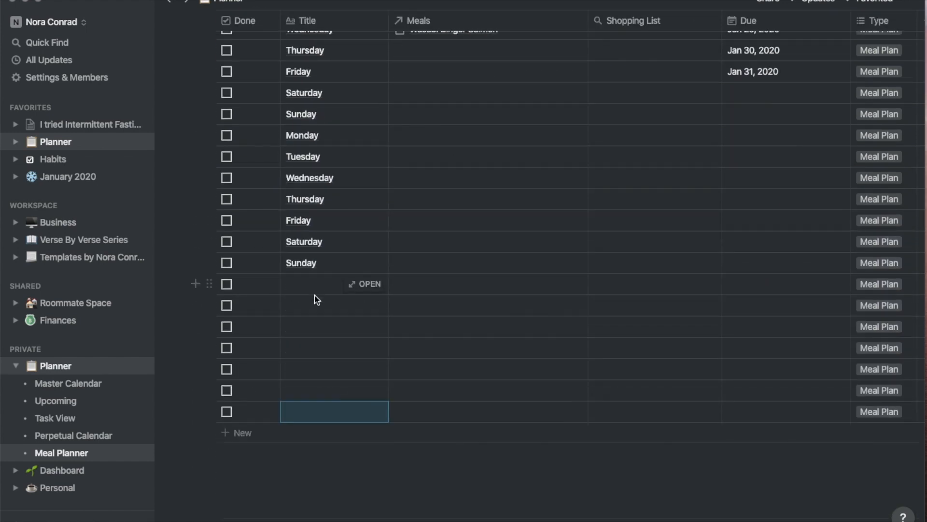
drag(316, 287, 316, 411)
key(super+v)
click(763, 208)
Give the new rows from Saturday onward consecutive Due dates starting Feb 01, 2020
click(864, 346)
click(699, 277)
click(764, 229)
click(740, 366)
click(709, 334)
click(764, 251)
click(761, 366)
click(764, 272)
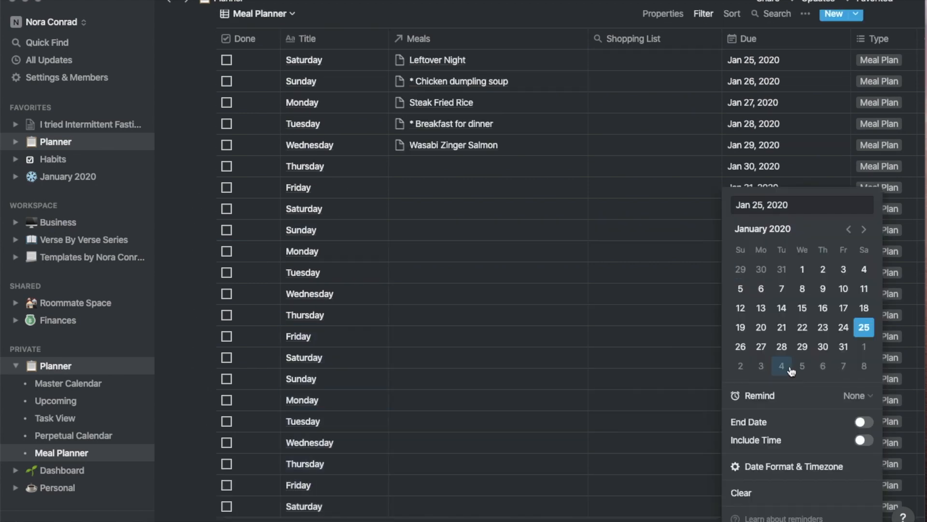
click(822, 367)
click(843, 180)
click(864, 202)
click(740, 166)
click(761, 186)
Continue the Due dates on the remaining rows, ending with Feb 12 through Feb 16
click(758, 421)
click(782, 208)
click(802, 229)
click(672, 330)
scroll(673, 330, down, 3)
click(823, 126)
click(844, 146)
click(864, 91)
click(864, 169)
click(740, 208)
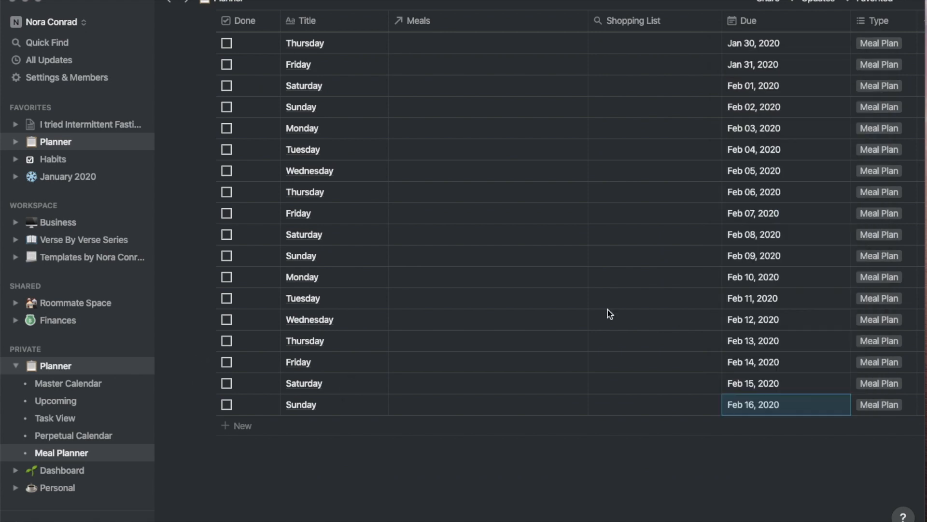
scroll(436, 329, up, 2)
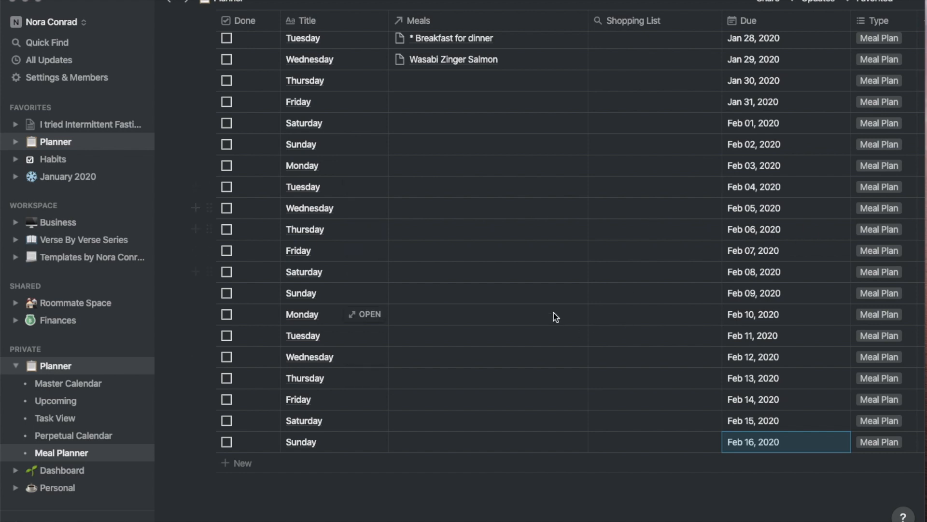
scroll(553, 312, up, 1)
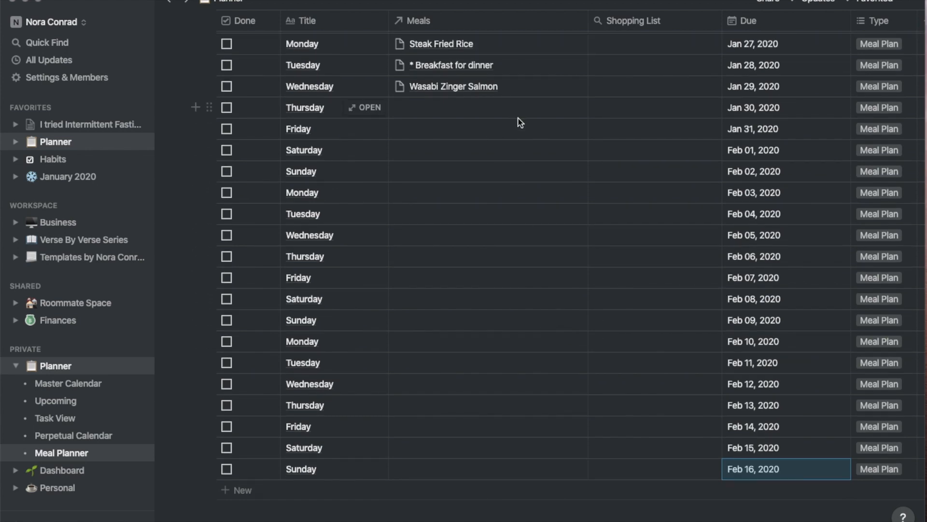
Add new meal Tilapia with Sriracha Pesto to Feb 05 and link Korean Ground Beef to Feb 12
scroll(518, 119, up, 4)
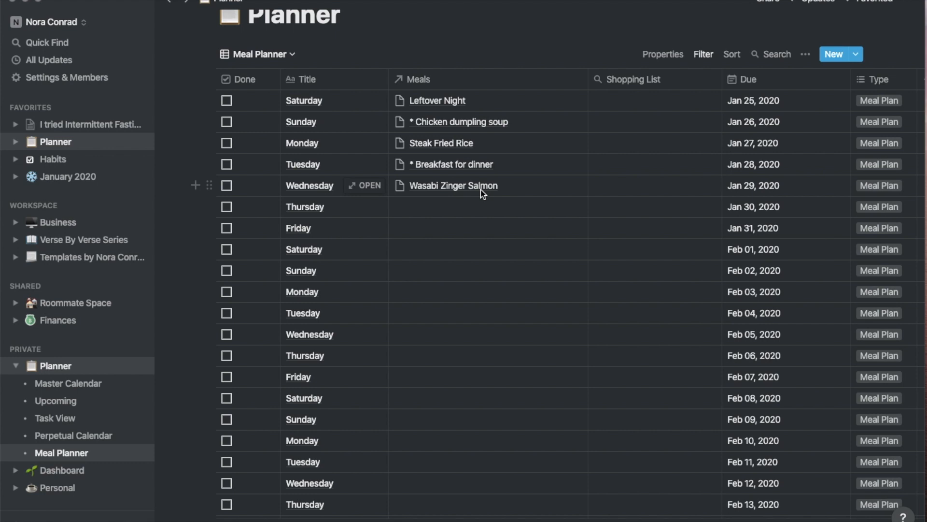
click(432, 338)
text(Tilapia with Sriracha Pesto)
click(489, 303)
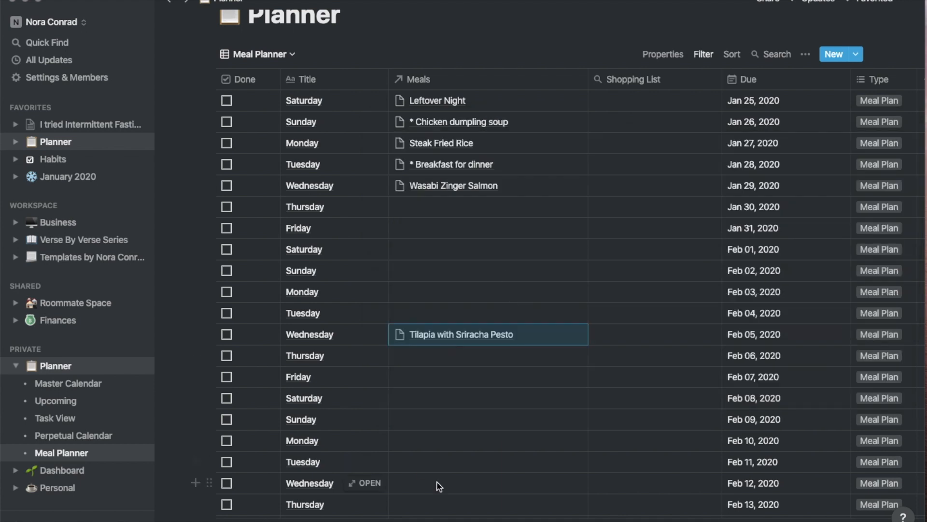
click(439, 484)
text(Korean)
click(388, 336)
Create Homemade Pizza for Jan 30 and Pulled Pork Sandwiches for Feb 01, and link Chili to Jan 31
scroll(425, 379, down, 2)
click(421, 144)
text(Homemade Pizza)
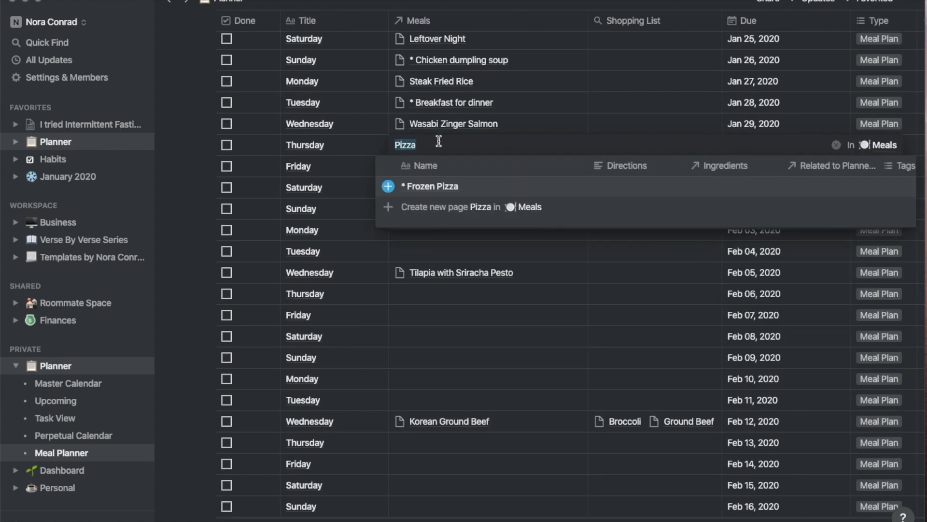
click(436, 194)
click(449, 187)
text(Pulled Pork Sandwiches)
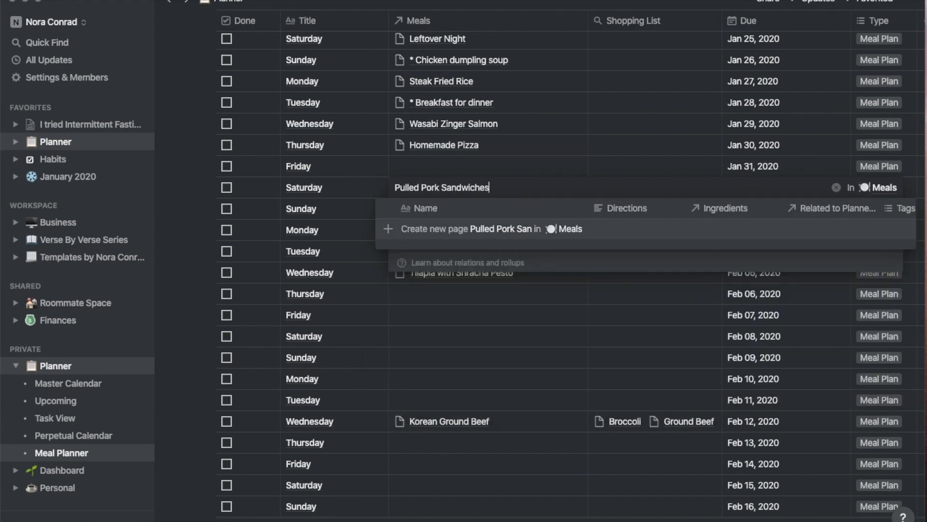
key(Return)
click(438, 166)
key(Escape)
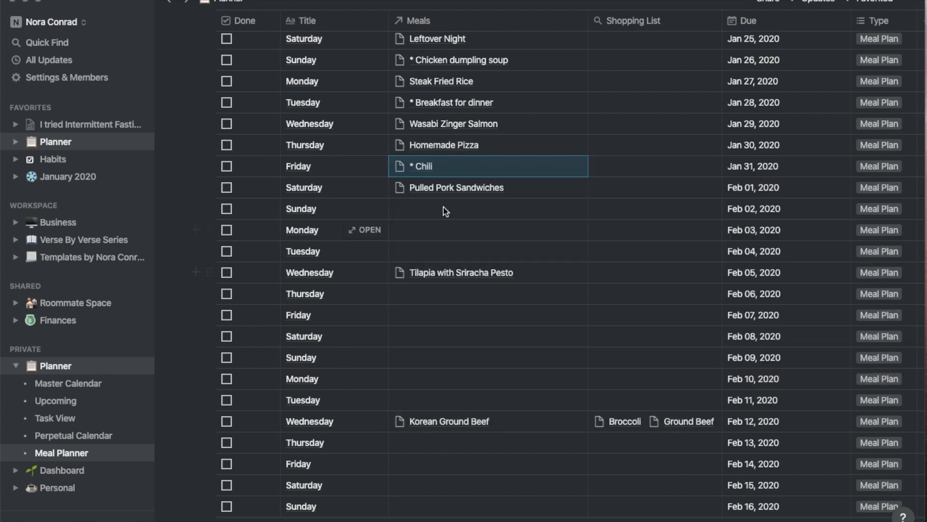
Create Beef Brisket for Feb 08 and link Homemade Pizza to Feb 15
click(432, 338)
text(Beef Brisket)
click(438, 306)
click(425, 485)
text(Homemade Pizza)
key(Return)
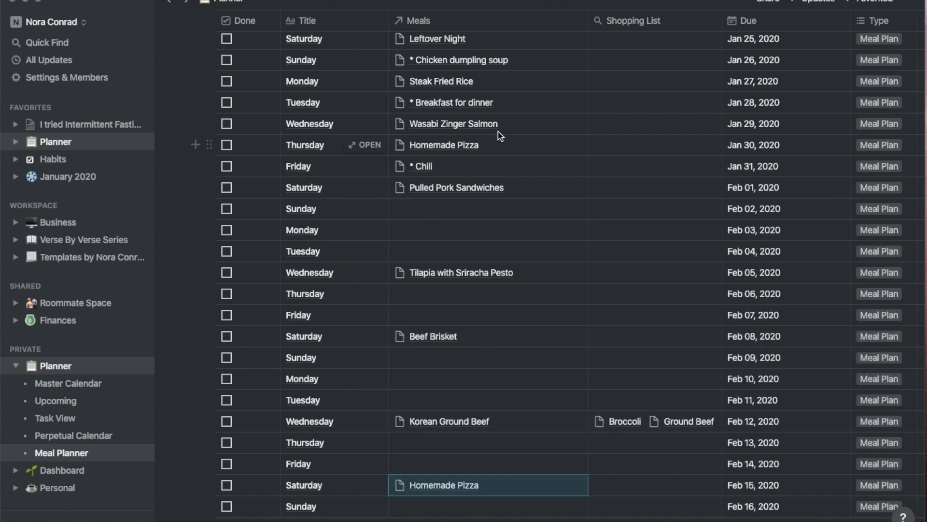
Link Pork Fried Rice to both Feb 06 and Feb 14
click(428, 295)
text(Pork Fried Rice)
click(421, 339)
click(427, 465)
click(427, 465)
text(Pork Fried Rice)
click(430, 413)
click(581, 268)
Create Chicken Fried Pork for Feb 09, leaving Feb 02's meal empty for now
click(487, 361)
text(Chicken Fried Pork)
key(Return)
click(546, 317)
click(435, 213)
key(Escape)
Link Steak Tacos to Feb 04 and create Venison Roast for Feb 10
click(440, 247)
text(Steak Tacos)
key(Return)
click(501, 233)
click(447, 378)
text(Venison Roast)
key(Return)
key(Escape)
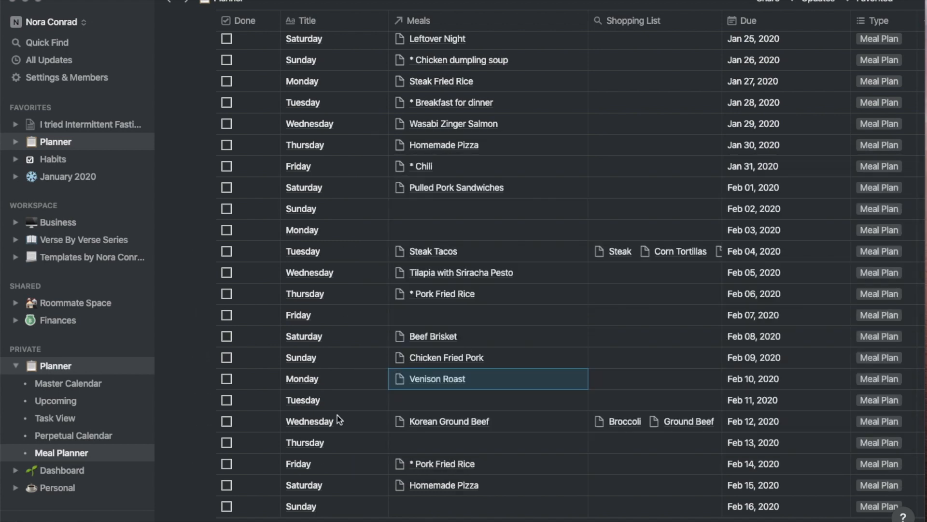
Link Bacon, Tomato & Chicken Creamy Pasta to Feb 03 and create Little Ears Pasta for Feb 11
click(454, 230)
text(Chicken Bacon Pasta)
key(Return)
key(Escape)
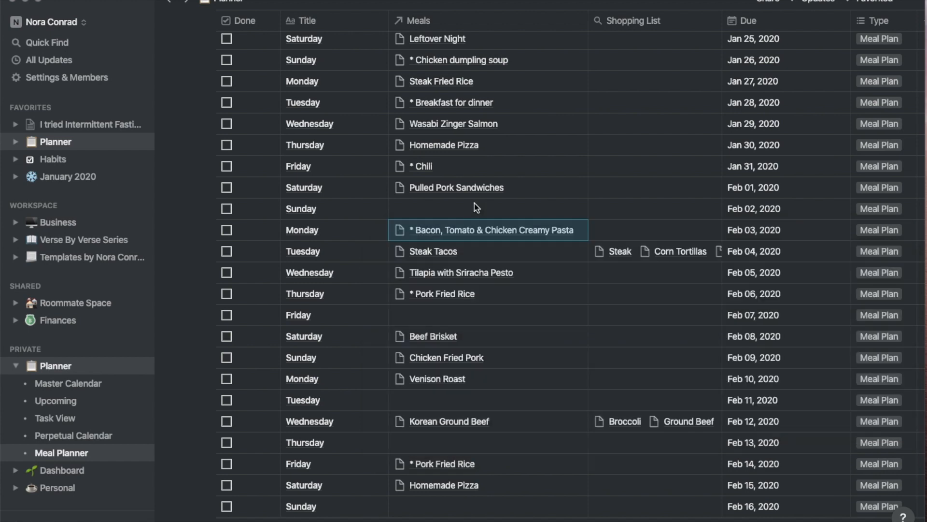
click(452, 400)
text(Little Ears Pasta)
key(Return)
Replace Jan 30's Homemade Pizza with a new meal, Wild Mushroom Penne Rigate
key(Escape)
click(502, 145)
click(401, 186)
text(Wild Mushroom Penne Rigate)
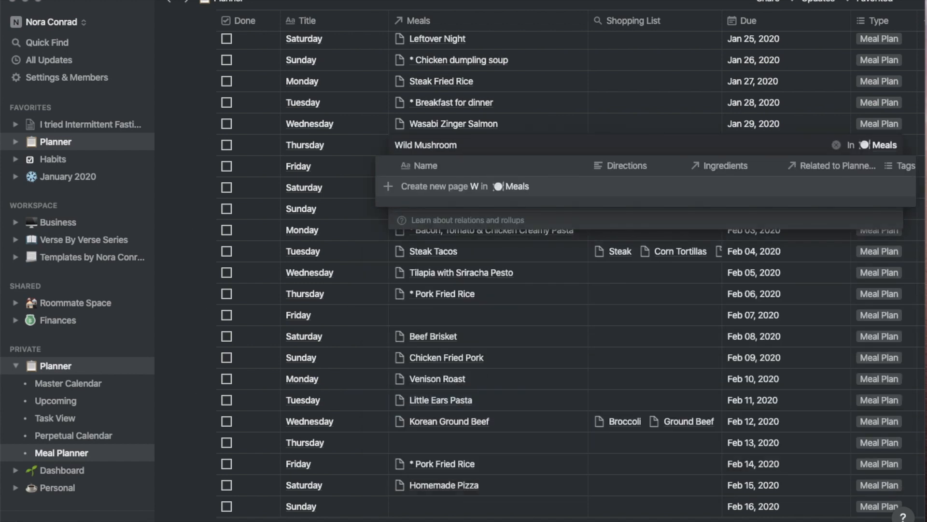
click(437, 187)
key(Escape)
Link Homemade Pizza to Feb 02 and Chicken enchilada soup to Feb 07
click(454, 209)
text(Pizza)
click(435, 250)
click(625, 158)
click(478, 315)
text(Chicken Enchil)
key(Return)
key(Escape)
Link Breakfast for dinner to Feb 13 and fill in Feb 16's Meals cell
click(443, 442)
text(Break)
click(389, 390)
key(Escape)
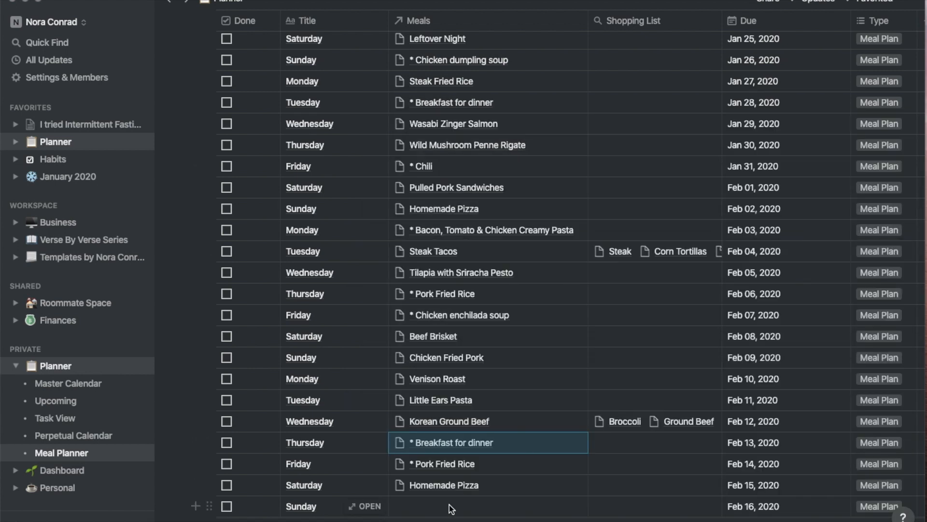
click(488, 506)
text(Steak Tacos)
text(break)
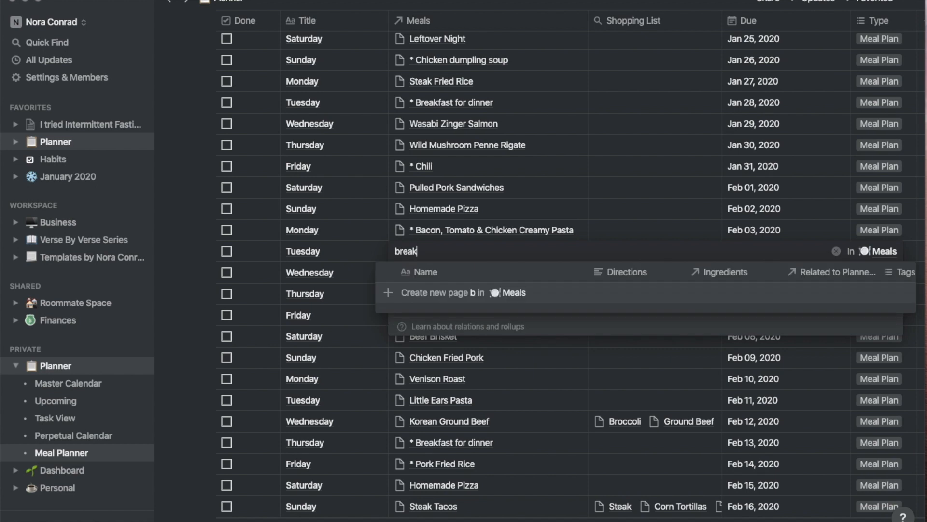
key(Return)
key(Escape)
scroll(635, 273, down, 1)
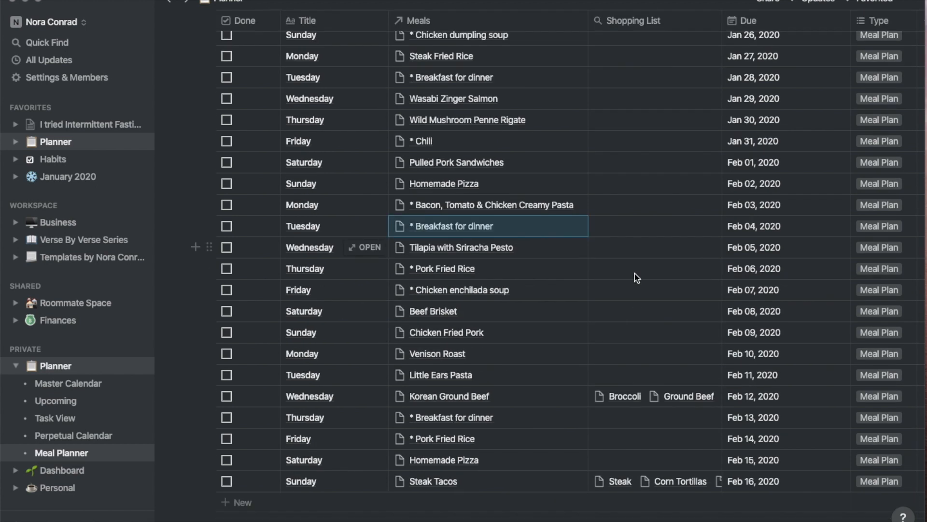
scroll(546, 247, up, 5)
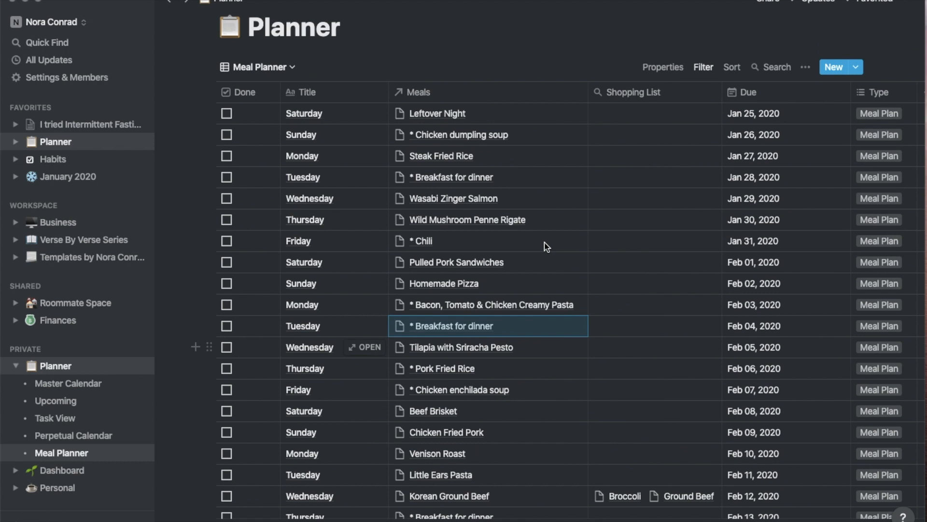
click(269, 82)
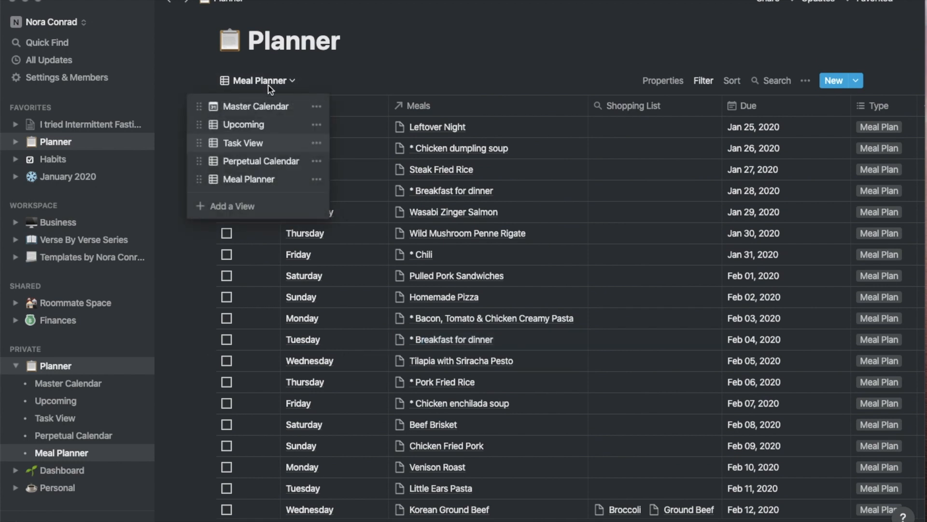
click(259, 107)
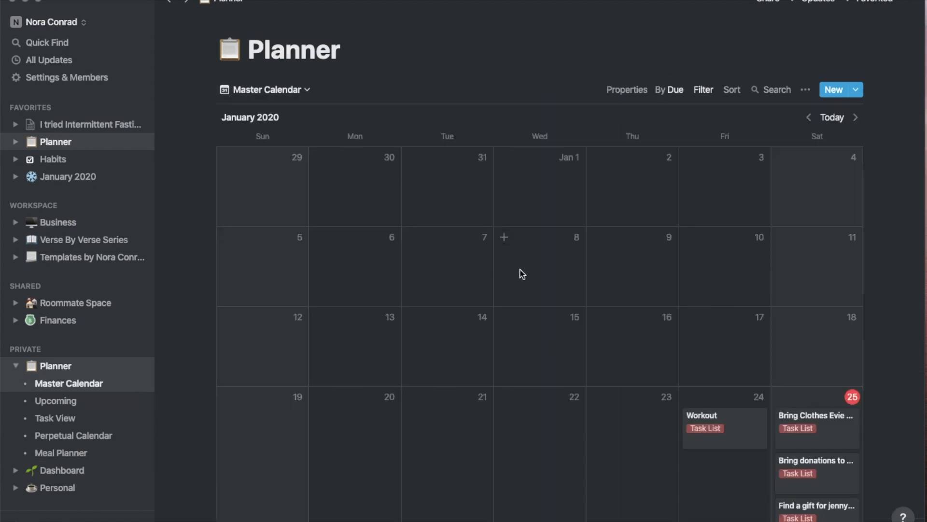
scroll(520, 269, down, 10)
scroll(522, 273, down, 5)
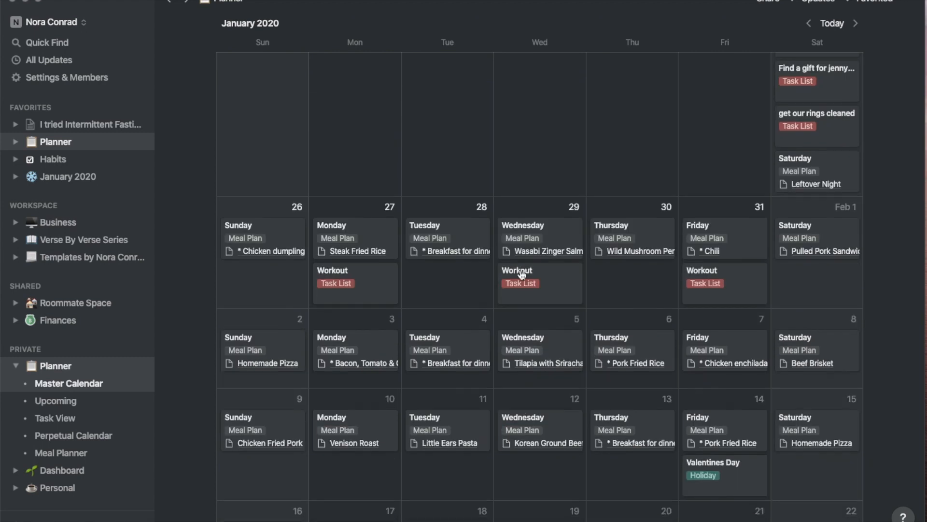
scroll(762, 413, down, 2)
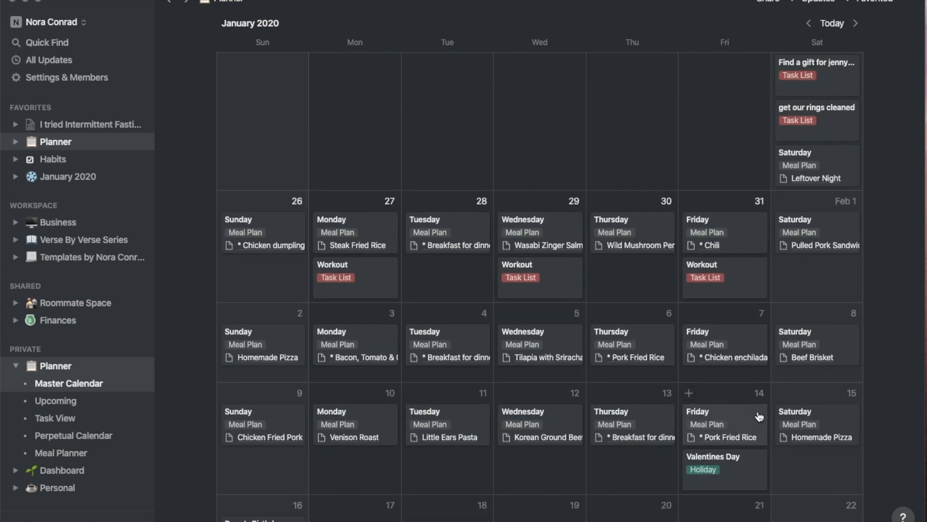
drag(655, 385, 609, 431)
drag(652, 415, 656, 381)
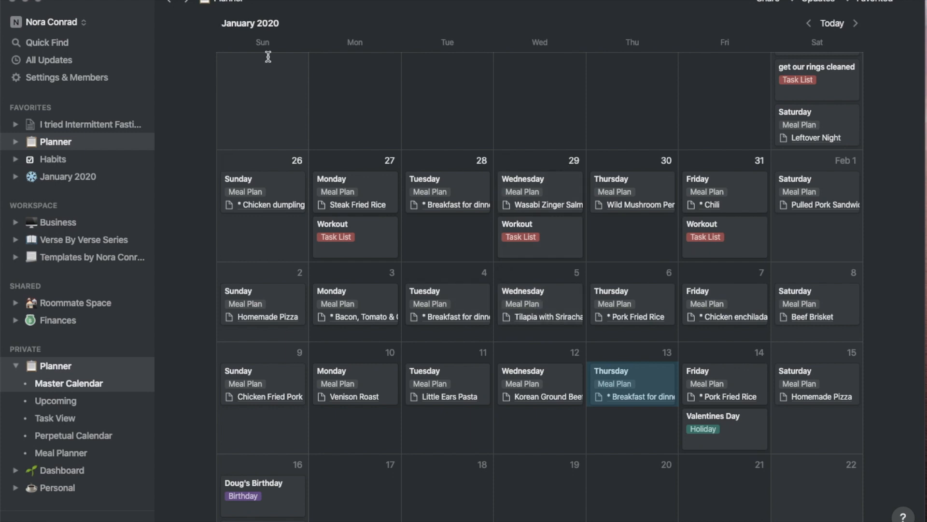
scroll(269, 72, up, 10)
scroll(269, 73, up, 3)
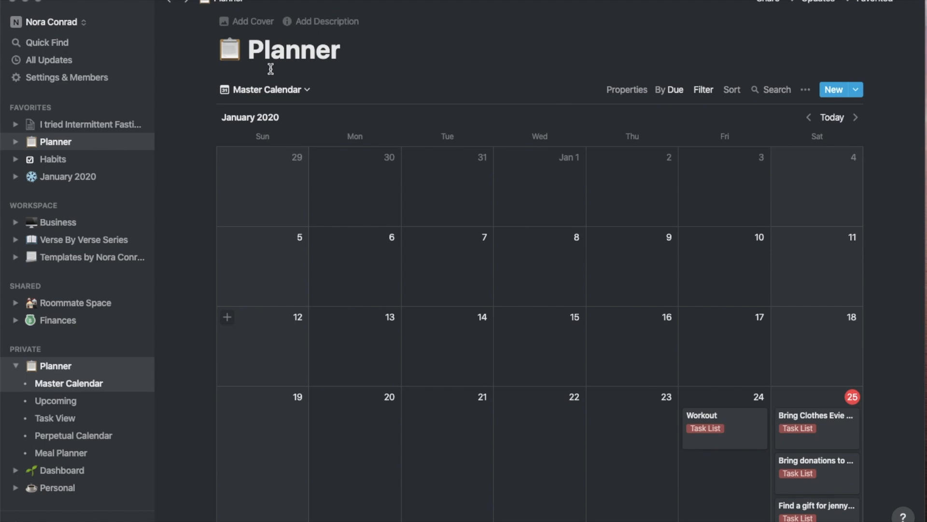
click(265, 89)
click(251, 189)
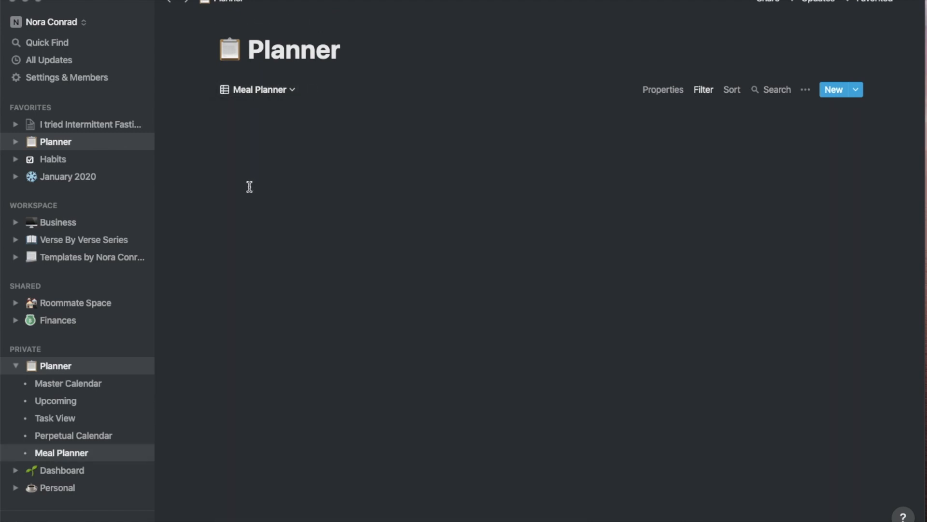
scroll(535, 183, down, 1)
scroll(535, 183, down, 5)
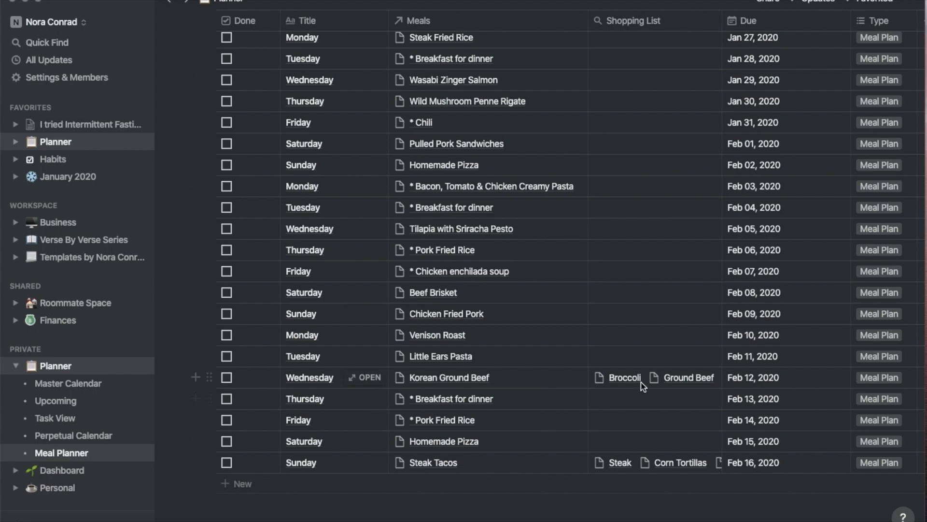
scroll(638, 396, up, 5)
scroll(643, 387, down, 1)
scroll(643, 386, down, 5)
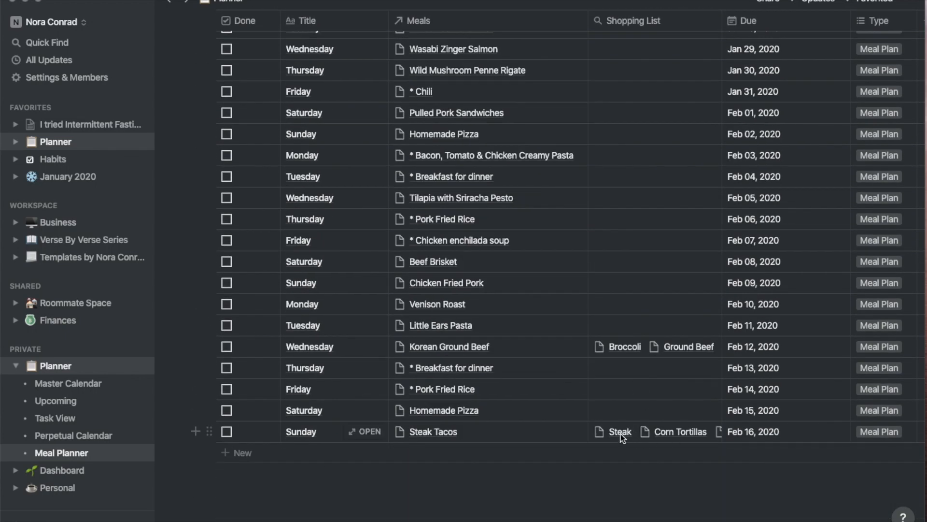
click(633, 431)
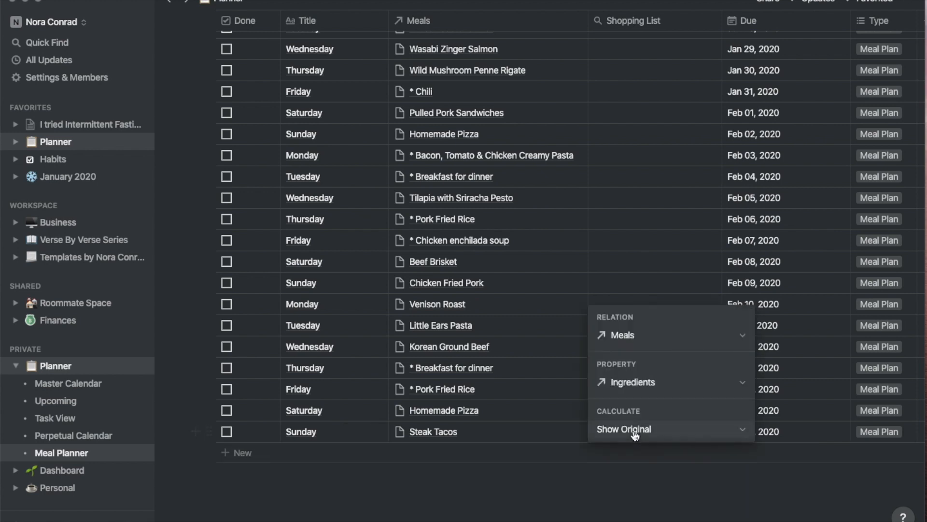
click(645, 489)
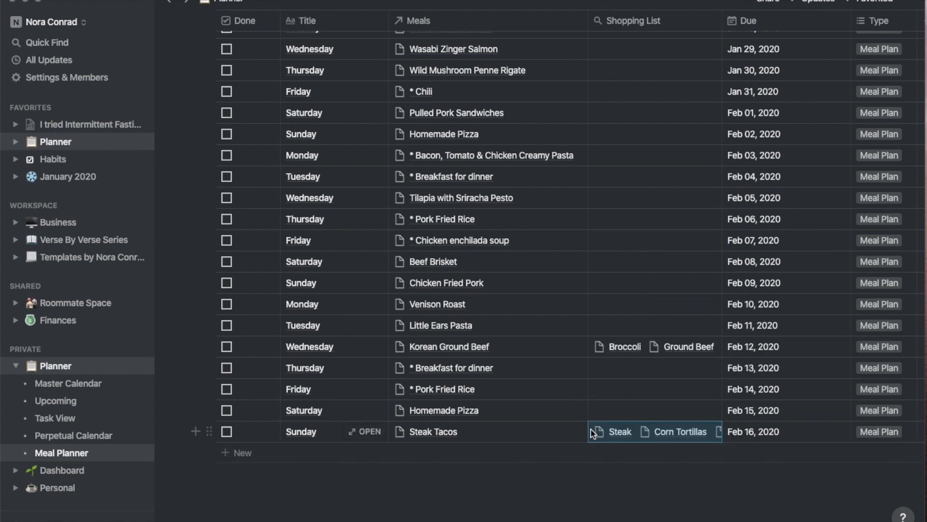
scroll(668, 291, up, 5)
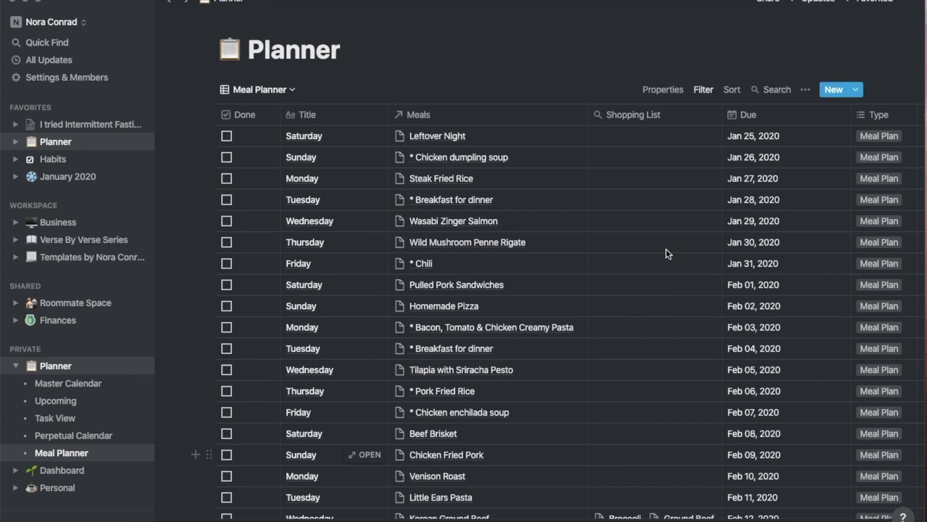
scroll(621, 424, down, 5)
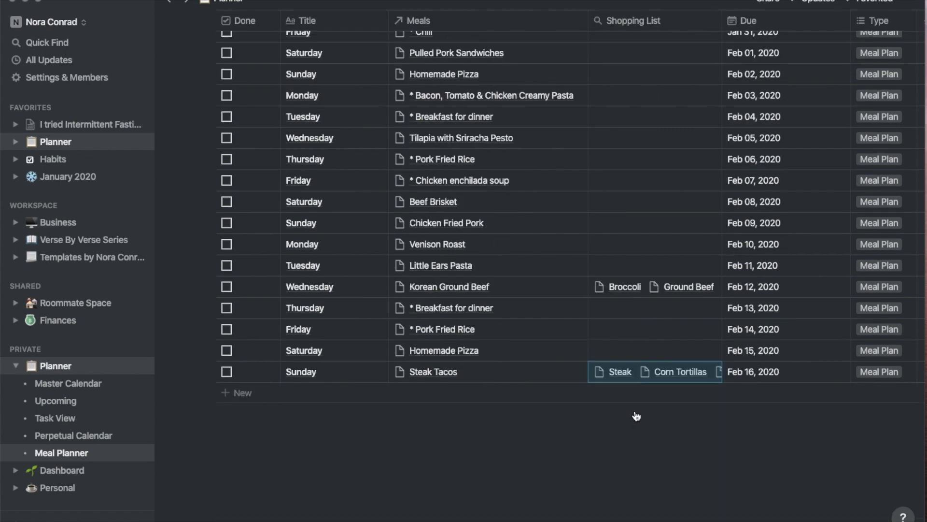
click(636, 413)
click(538, 427)
scroll(538, 428, up, 5)
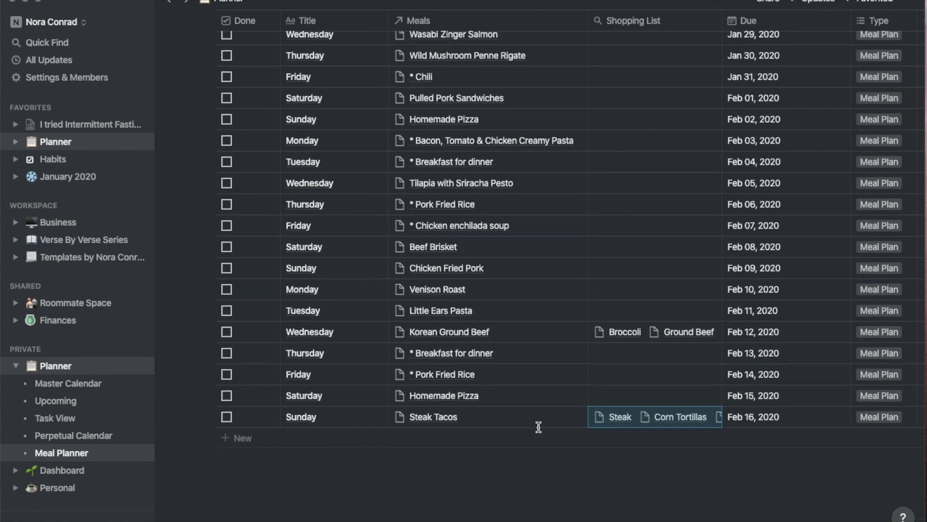
Switch to Task View and add a 'Workouts' task due Feb 03, 2020
click(258, 89)
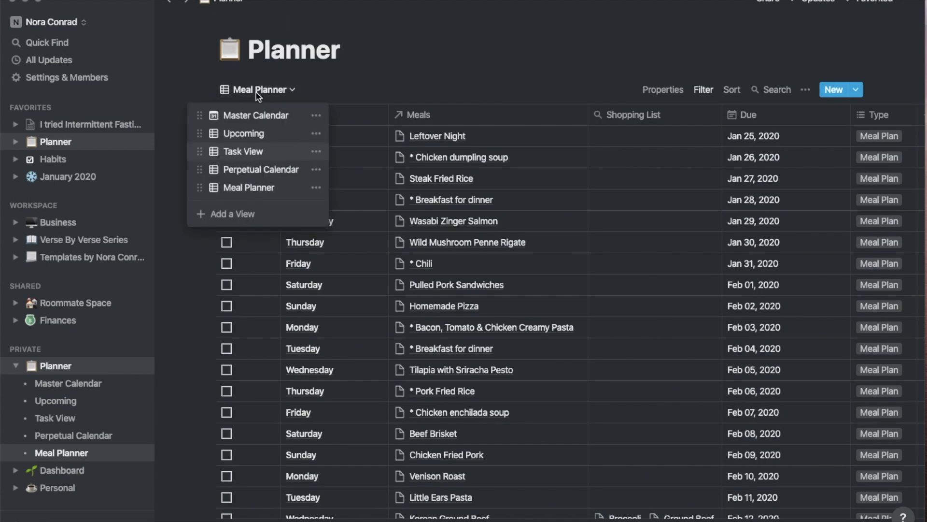
click(251, 151)
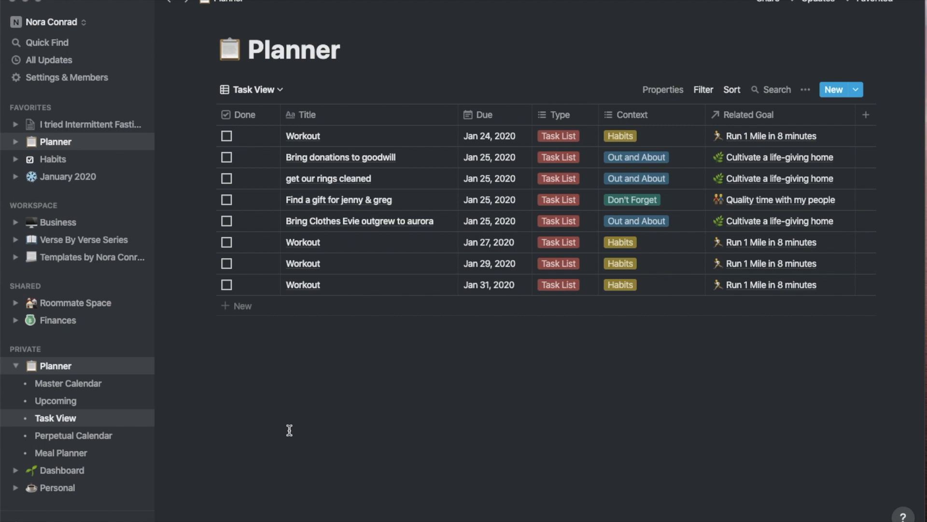
click(239, 305)
text(Workouts)
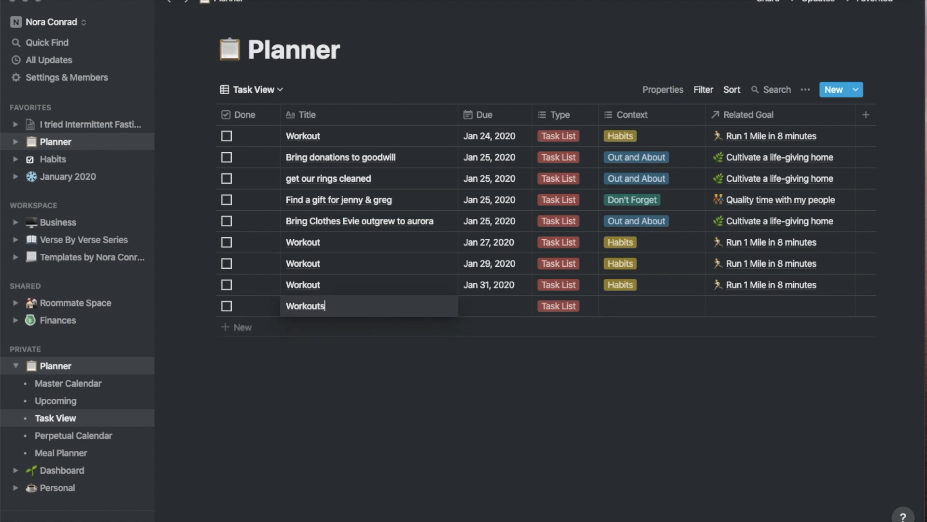
key(Return)
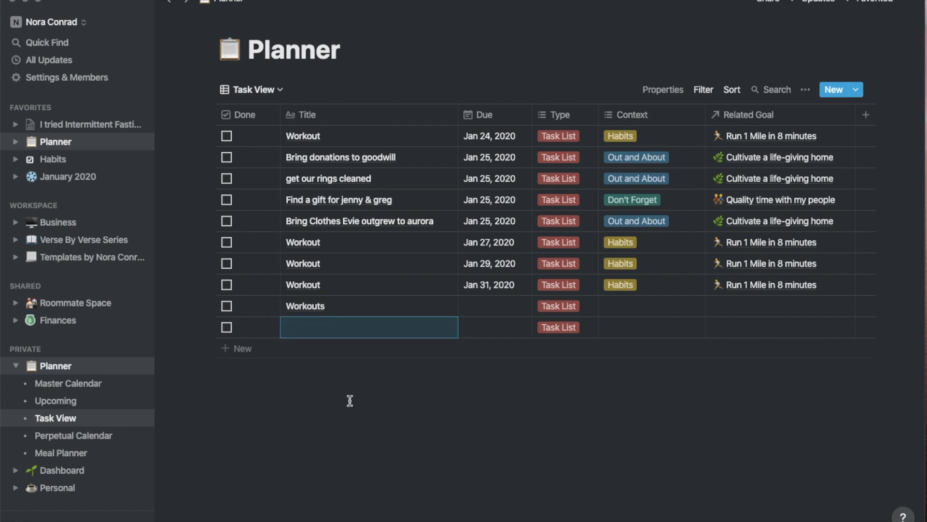
click(480, 309)
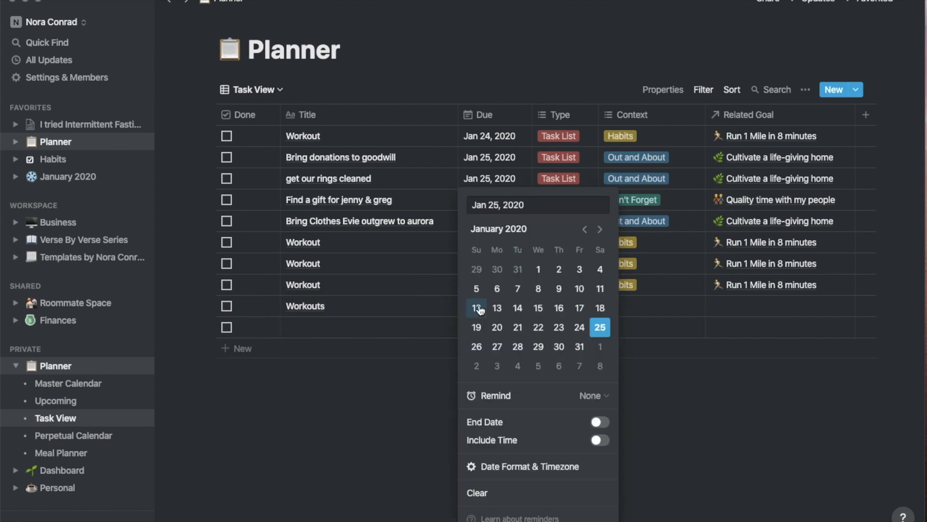
click(600, 230)
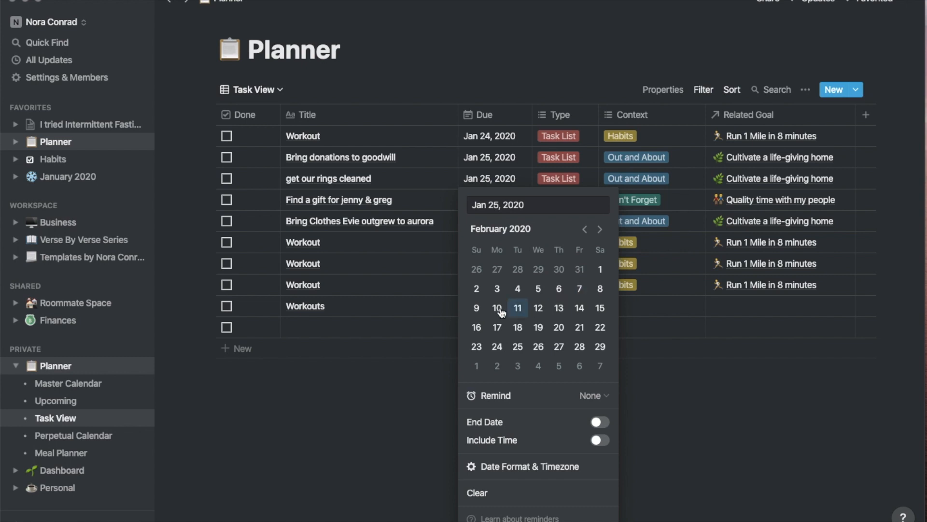
click(497, 290)
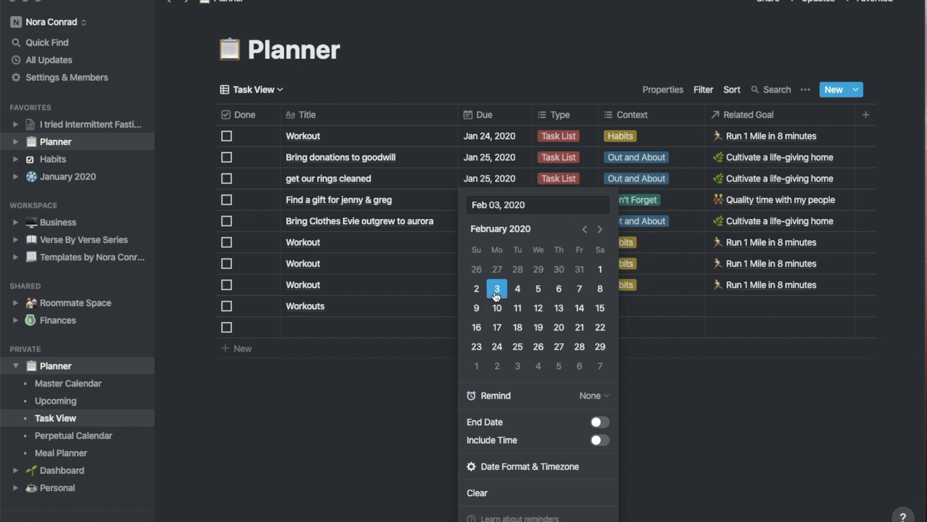
click(432, 379)
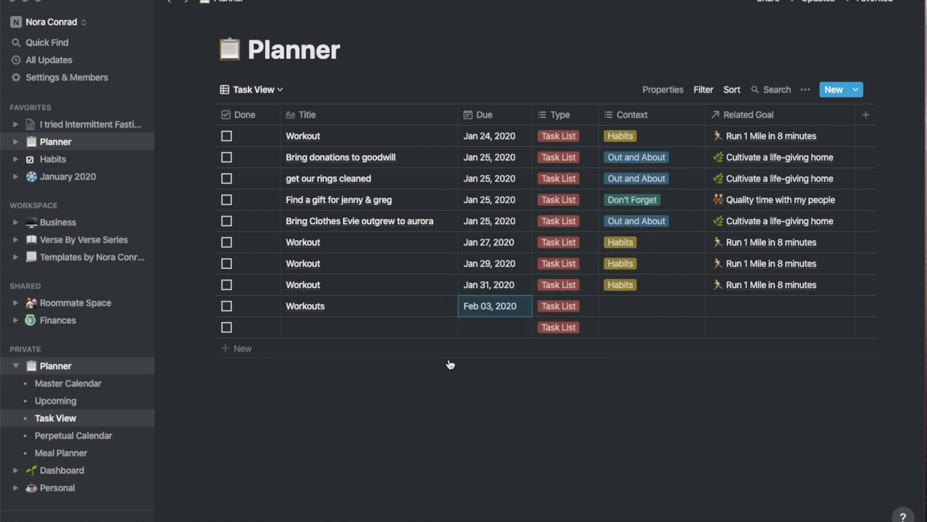
Add another Workout task, rename 'Workouts' to 'Workout', and paste in the Habits context and goal
click(379, 335)
text(Workout)
key(Return)
click(368, 307)
key(BackSpace)
click(633, 305)
click(645, 306)
key(super+v)
key(super+z)
key(Escape)
text(Habits	Run 1 Mile in 8 minutes)
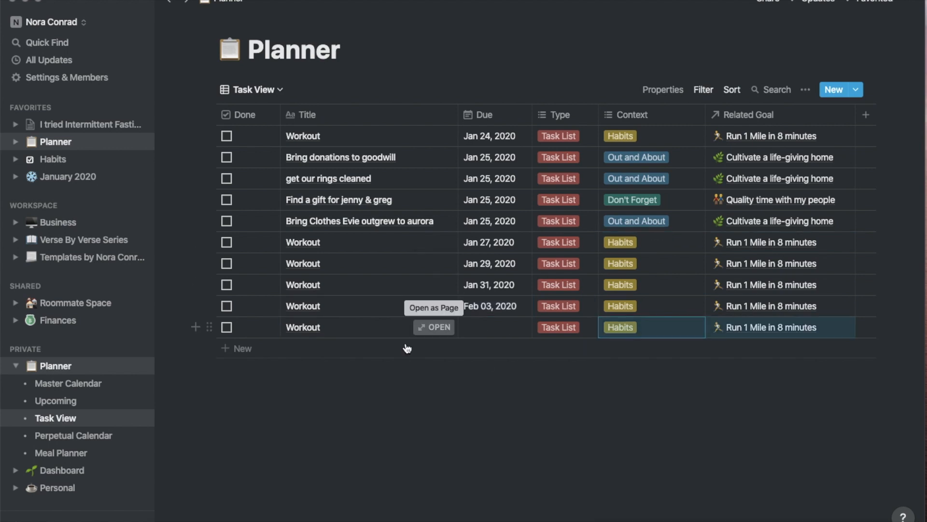
Copy a Workout row's cells into new empty rows to make more Workout tasks
click(406, 348)
click(372, 511)
click(306, 348)
click(306, 369)
drag(369, 348, 780, 433)
text(Workout		Task List	Habits	Run 1 Mile in 8 minutes Workout		Task List	Habits	Run 1 Mile in 8 minutes Workout		Task List	Habits	Run 1 Mile in 8 minutes Workout		Task List	Habits	Run 1 Mile in 8 minutes Workout		Task List	Habits	Run 1 Mile in 8 minutes)
Give the new Workout tasks due dates, including Feb 05, Feb 12 and Feb 14
click(495, 327)
click(540, 369)
click(495, 348)
click(580, 192)
click(495, 369)
click(599, 77)
click(600, 98)
click(539, 177)
click(495, 412)
click(600, 120)
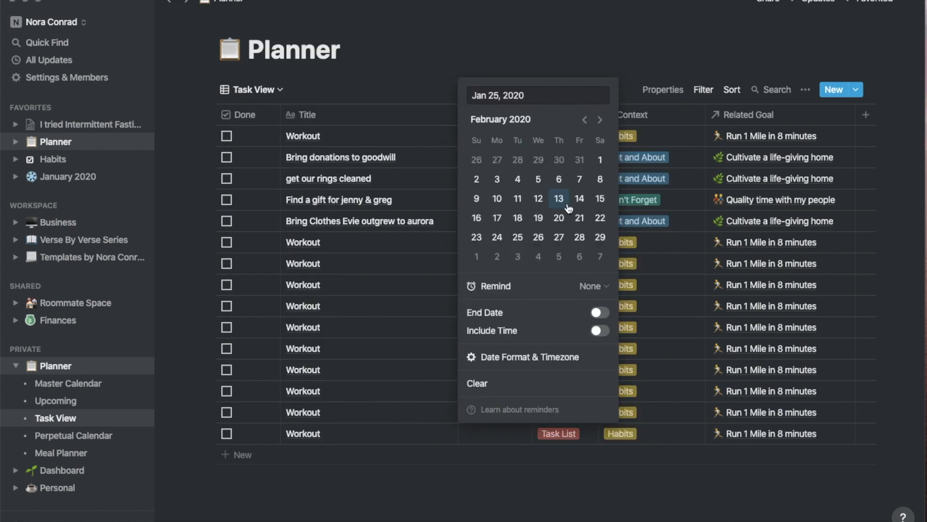
click(579, 198)
Paste Workout details into another batch of empty rows
click(242, 455)
click(243, 497)
drag(416, 324, 780, 410)
text(Workout		Task List	Habits	Run 1 Mile in 8 minutes Workout		Task List	Habits	Run 1 Mile in 8 minutes Workout		Task List	Habits	Run 1 Mile in 8 minutes Workout		Task List	Habits	Run 1 Mile in 8 minutes Workout		Task List	Habits	Run 1 Mile in 8 minutes)
Set the remaining Workout due dates in February 2020: Feb 24, Feb 26 and Feb 28
click(495, 301)
click(600, 229)
click(497, 327)
click(483, 323)
click(600, 230)
click(538, 327)
click(498, 194)
click(497, 387)
click(600, 94)
click(538, 212)
click(497, 408)
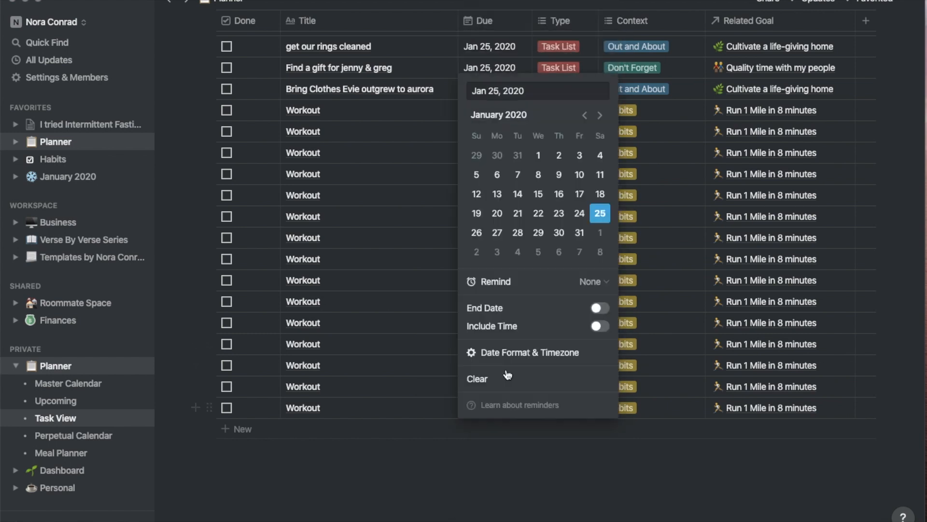
click(599, 116)
click(579, 233)
scroll(409, 345, up, 4)
scroll(409, 345, down, 2)
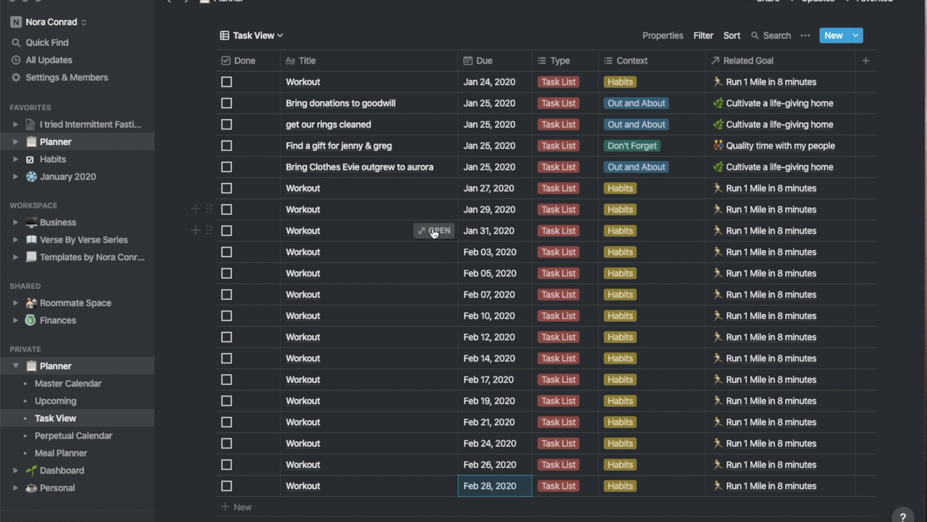
click(434, 232)
scroll(434, 233, down, 4)
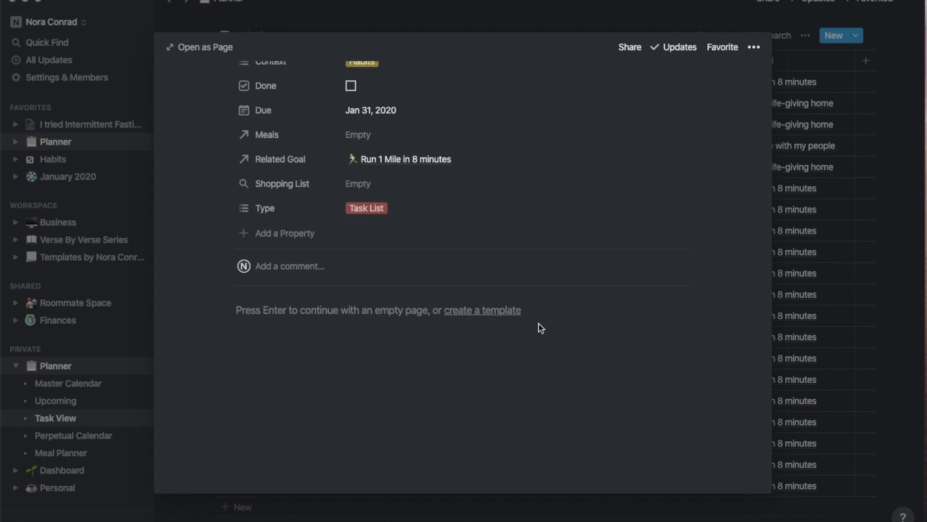
click(863, 348)
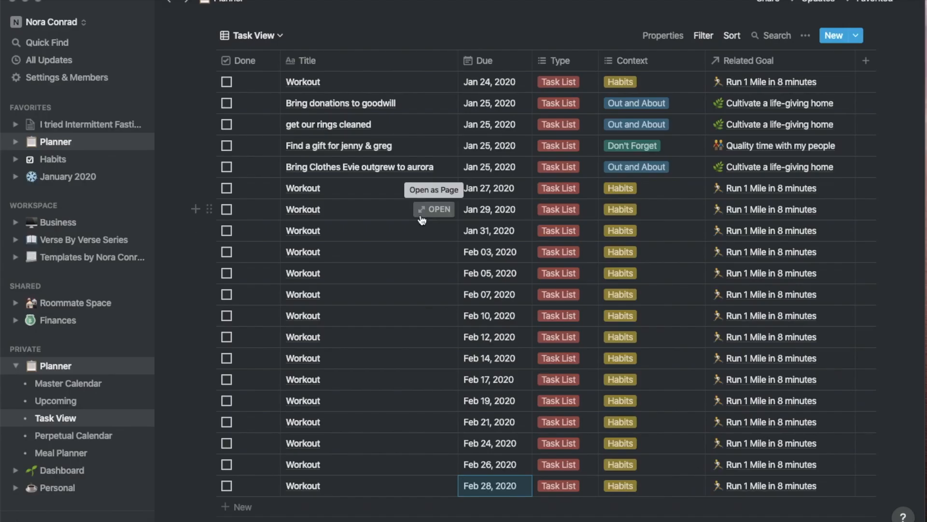
scroll(421, 217, up, 2)
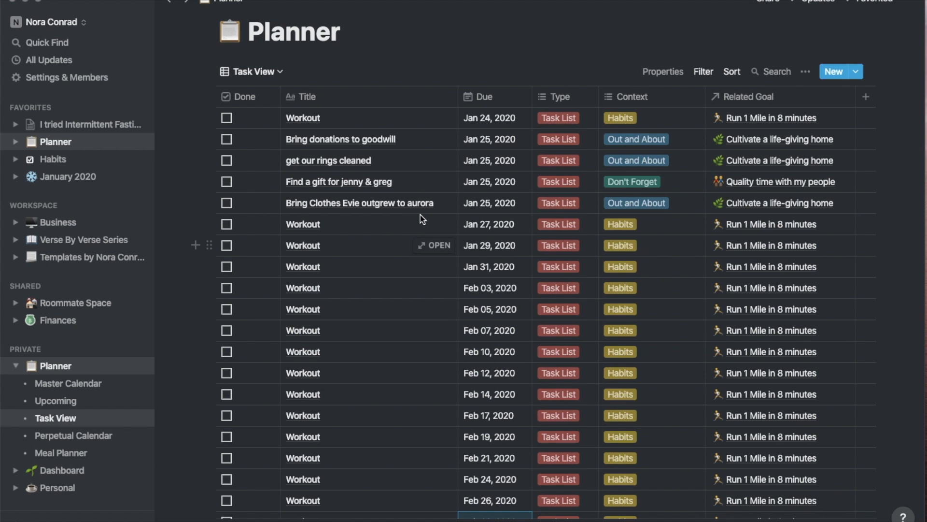
scroll(420, 218, down, 5)
Add a blank untitled row after the Feb 28 Workout, leaving its Type as Task List
click(240, 389)
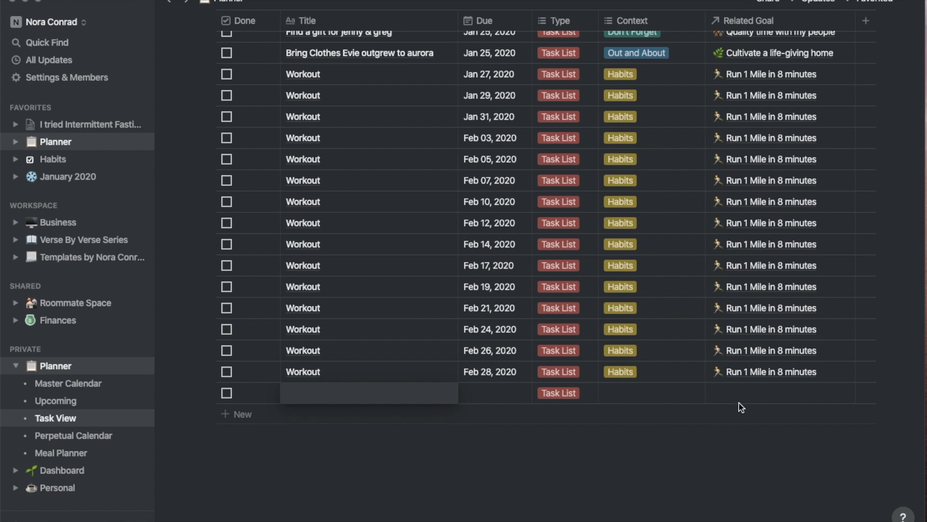
key(Escape)
click(584, 395)
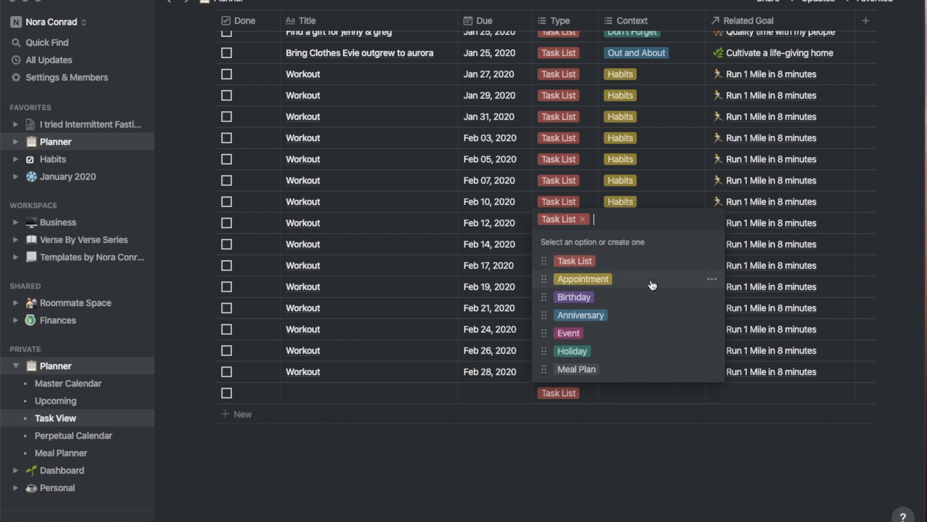
click(646, 444)
click(644, 395)
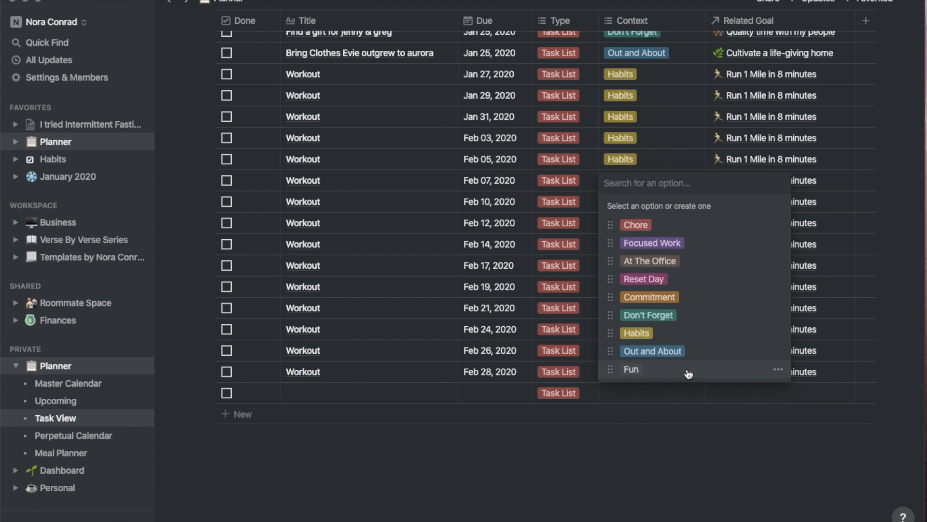
Leave the blank row's context and related goal empty
click(607, 448)
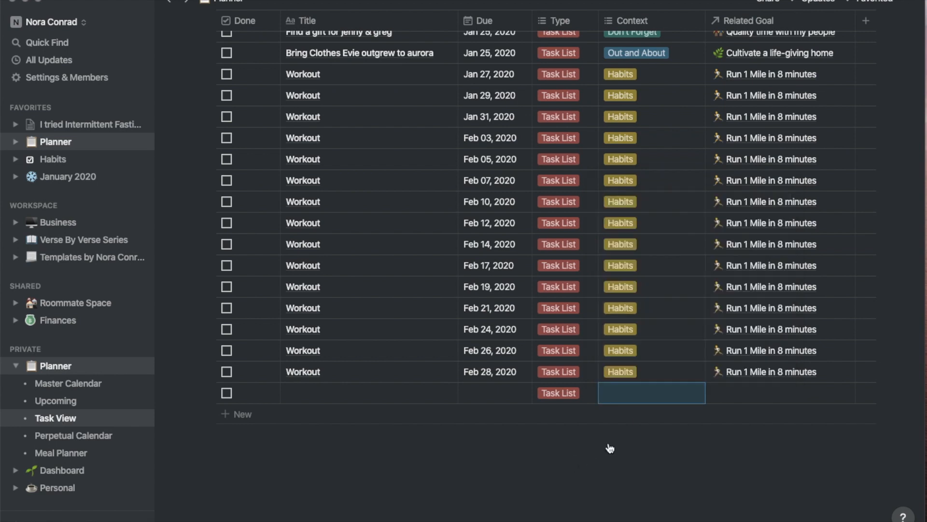
click(761, 393)
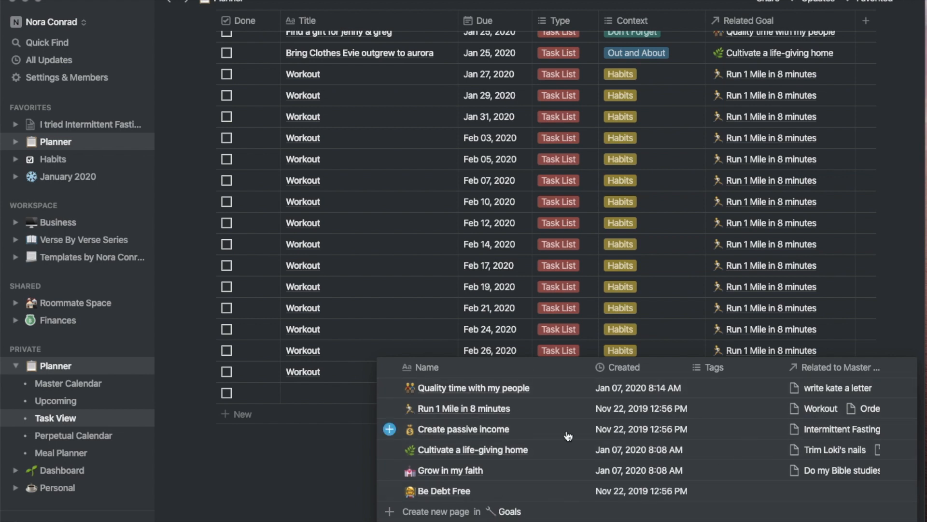
click(282, 445)
scroll(436, 239, up, 3)
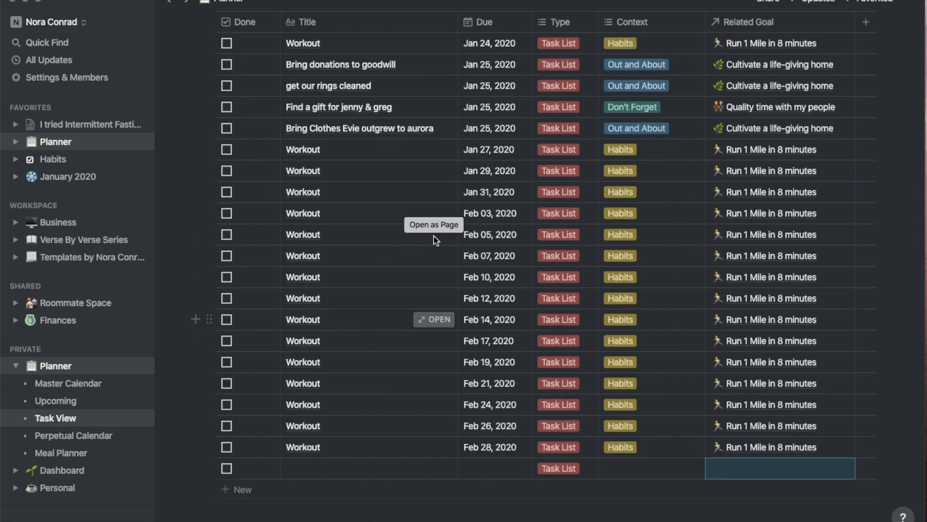
scroll(436, 239, up, 1)
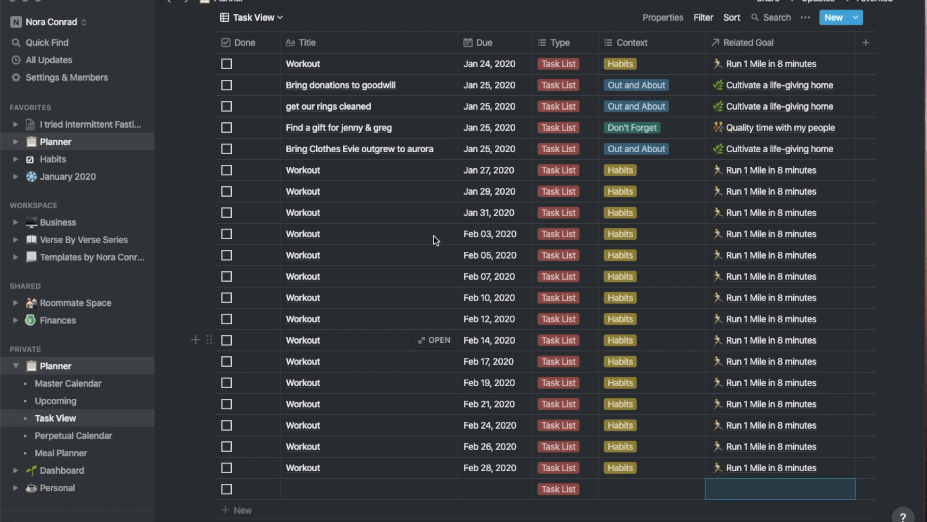
scroll(434, 235, down, 3)
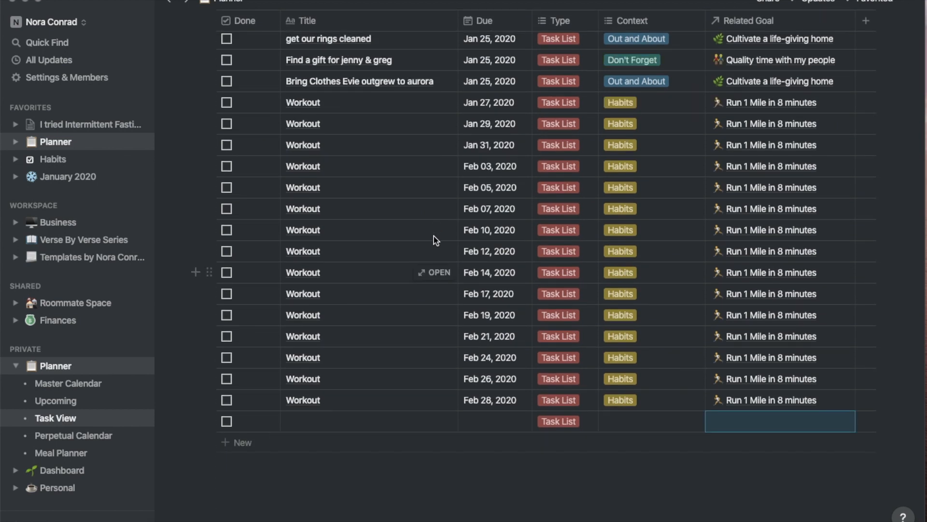
Title the new row 'Volunteer' and link a Volunteer row to the Grow in my faith goal
click(322, 423)
text(Volunteer)
click(490, 447)
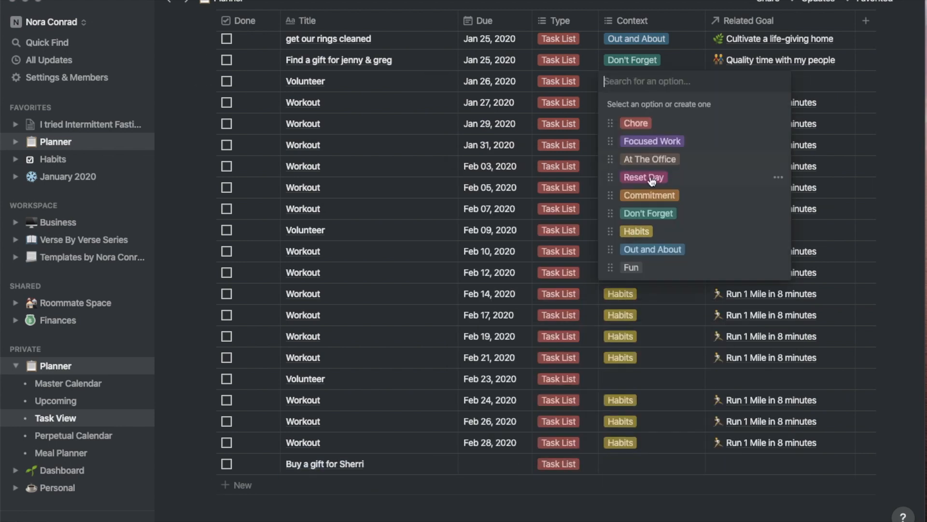
click(747, 74)
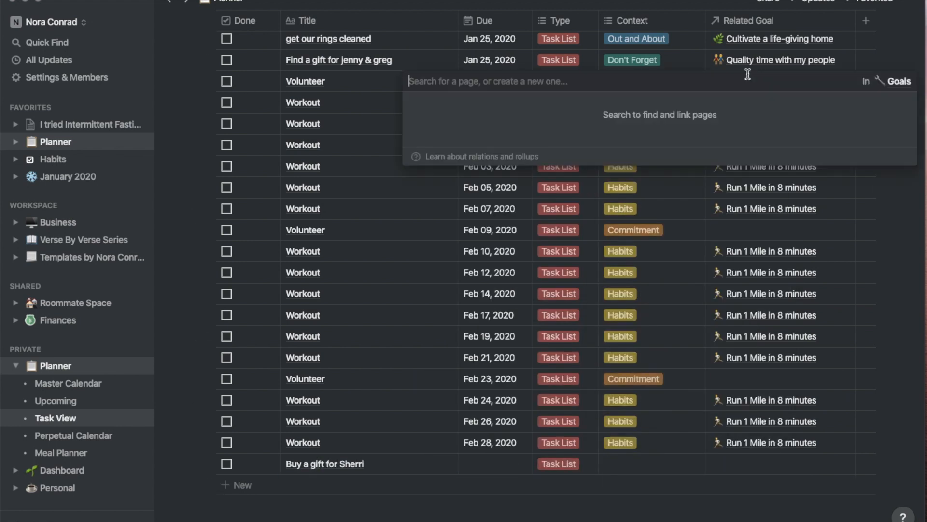
text(faith)
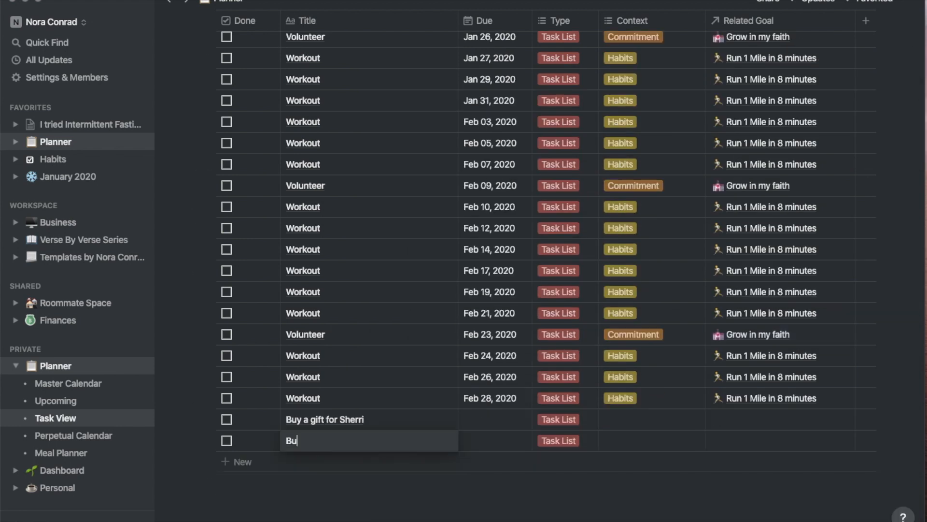
text(dget for Ev's shot's)
key(Return)
Add tasks 'Make a master grocery list' and 'Add recipes to Notion'; date the budget task Feb 6
text(Make a master grocery list)
key(Return)
text(Add recipes to Notion)
Add tasks Check PO box, newsletter, Prep March blog posts, Train DJ, Train Meg, and skillshare course
key(Return)
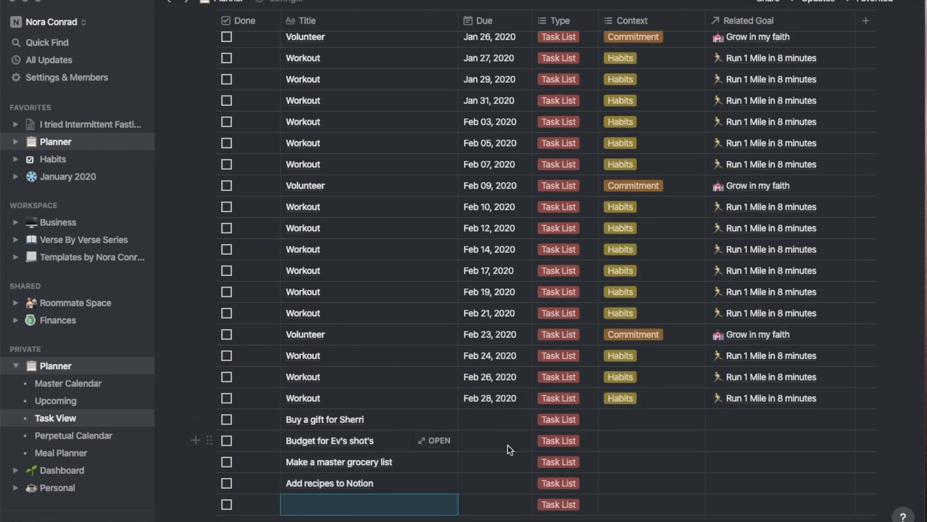
click(508, 446)
click(557, 275)
click(600, 428)
scroll(360, 462, down, 2)
click(360, 462)
text(Check PO box)
key(Return)
text(Send)
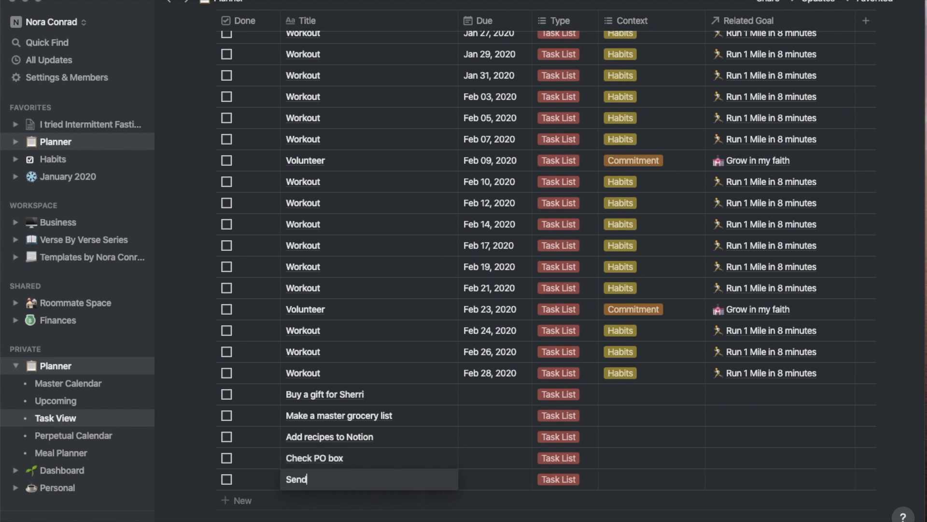
text( a newsletter to my list Prep March blog posts)
key(Return)
text(Train DJ on keywords)
key(Return)
text(Train Meg on Wednesday Tags)
key(Return)
text(Take a skillshare course)
Tag new tasks with contexts and link one to the Create passive income goal
click(633, 472)
click(739, 469)
text(passive)
click(435, 493)
click(632, 448)
click(628, 363)
Link the gift task to Quality time with my people and other tasks to goals like Create passive income
click(704, 300)
text(people)
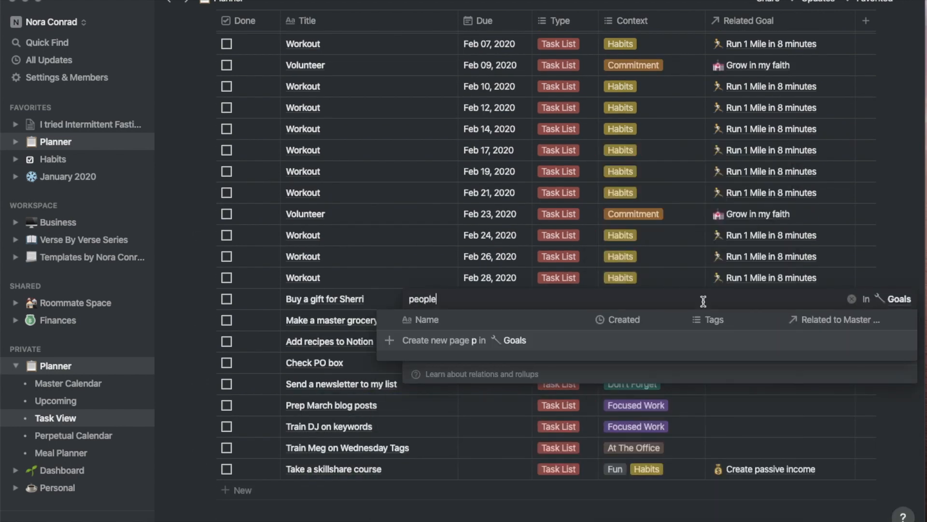
click(647, 340)
click(739, 320)
click(739, 341)
click(739, 363)
click(739, 384)
click(739, 405)
click(738, 427)
click(263, 491)
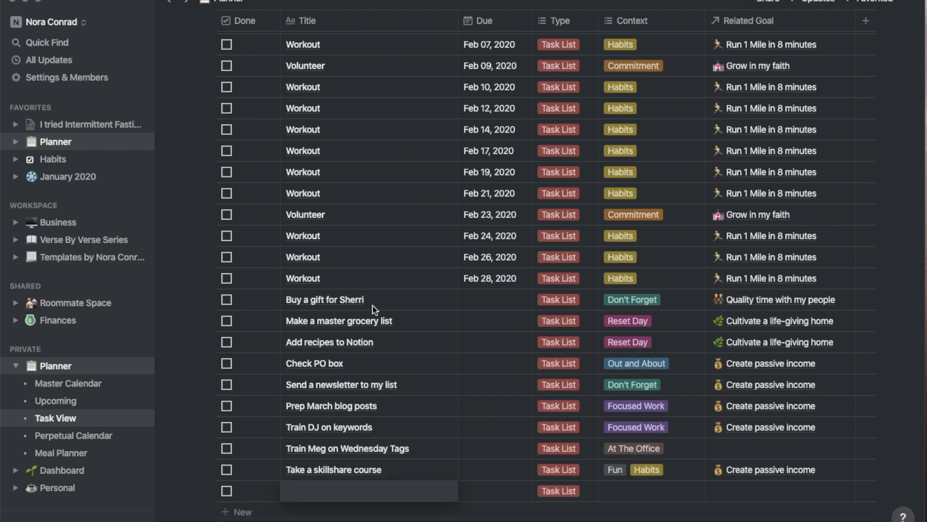
key(Escape)
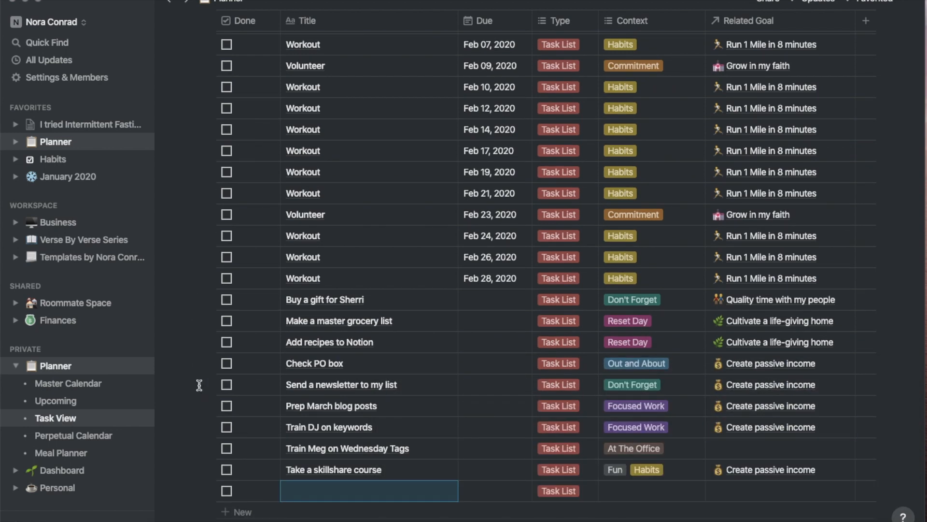
Set the gift task due Feb 22, 2020, leaving Make a master grocery list undated
scroll(199, 384, up, 3)
scroll(199, 384, down, 6)
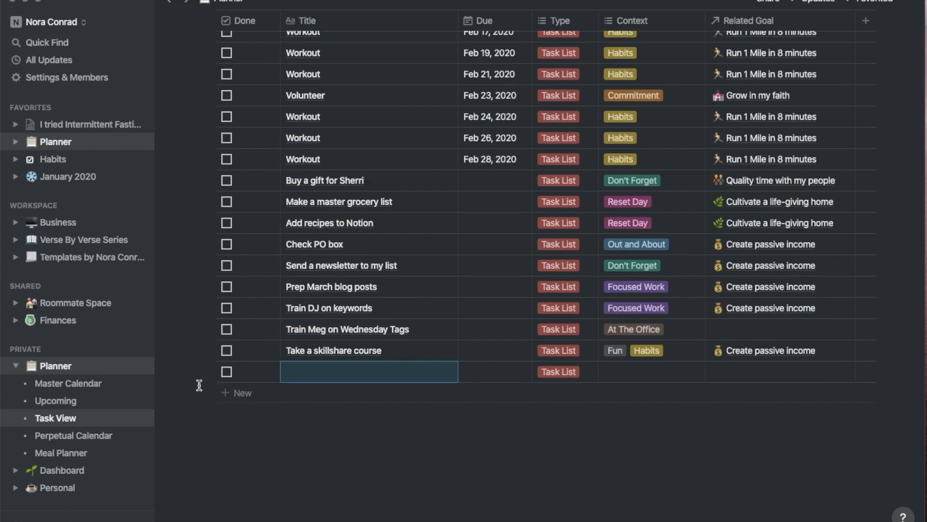
click(479, 185)
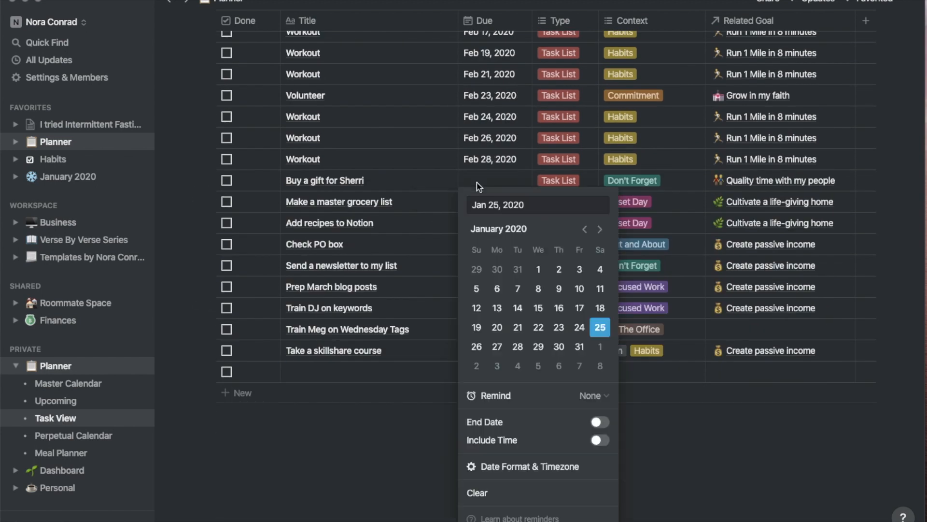
click(600, 229)
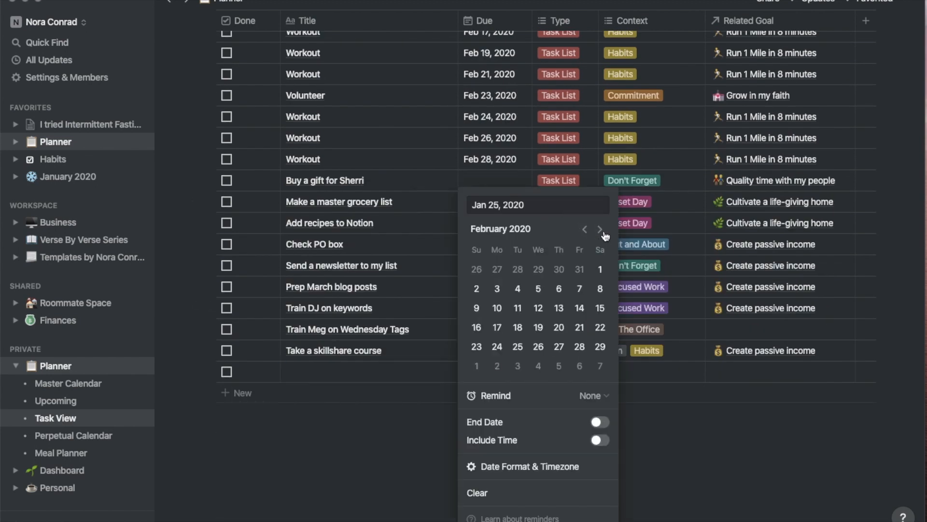
click(383, 352)
click(499, 204)
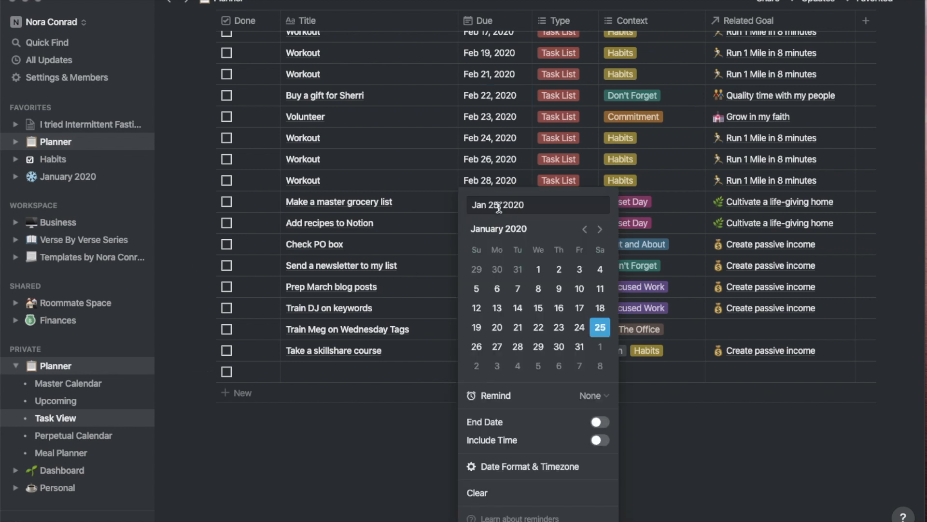
click(393, 389)
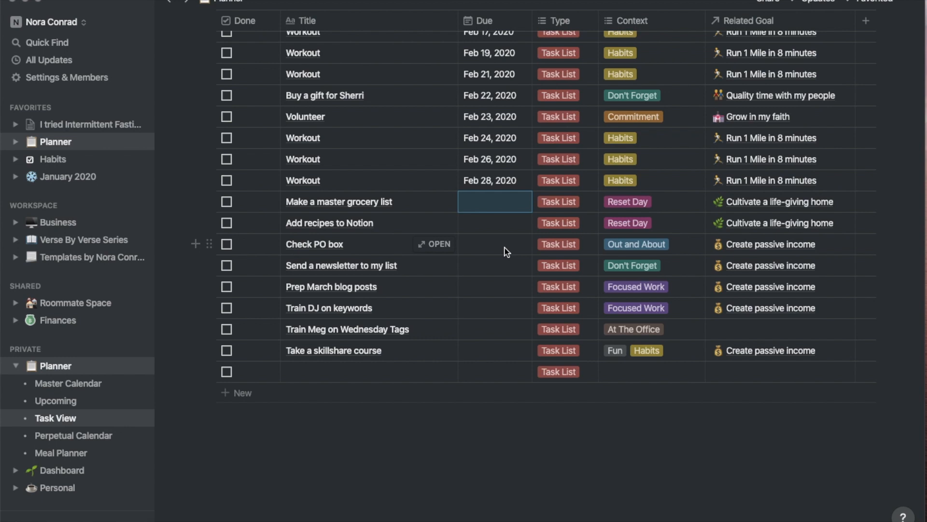
Set Check PO box due Feb 15 and the newsletter task due Feb 16, 2020
key(Return)
click(600, 229)
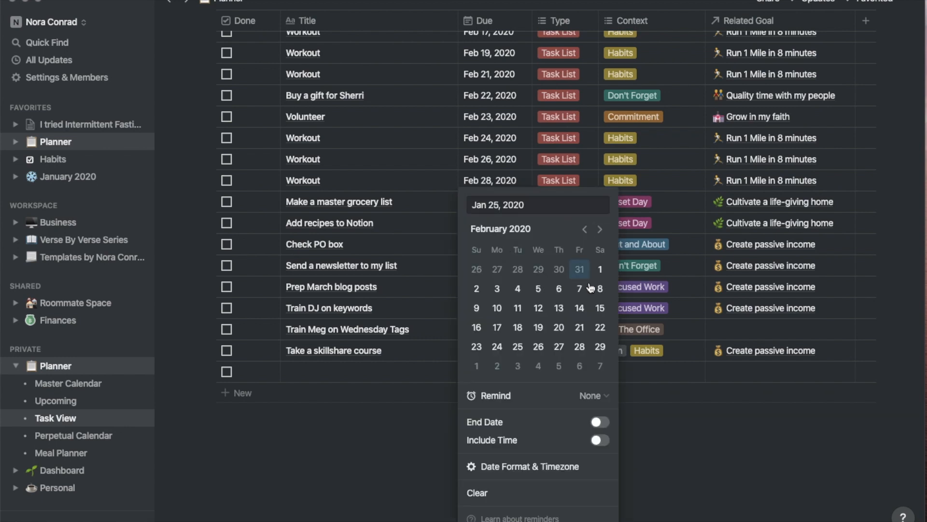
click(600, 308)
key(Escape)
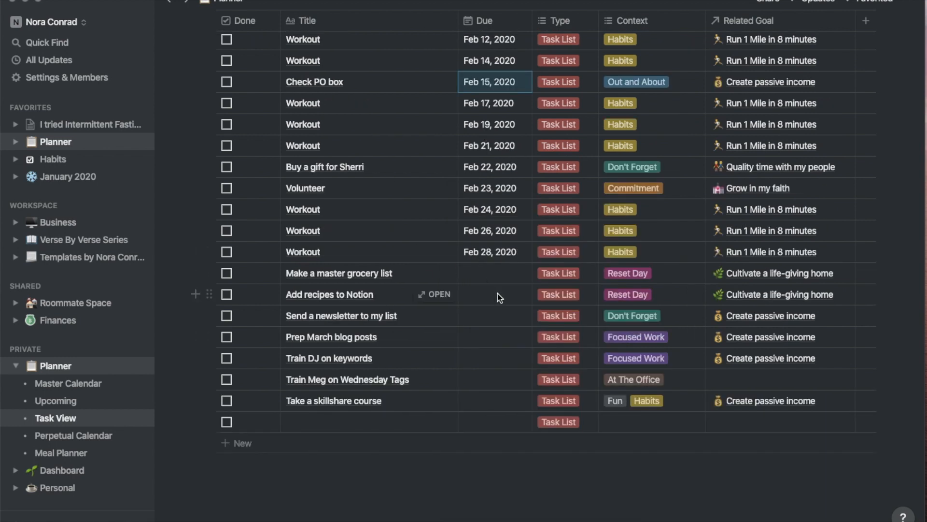
click(498, 316)
click(600, 229)
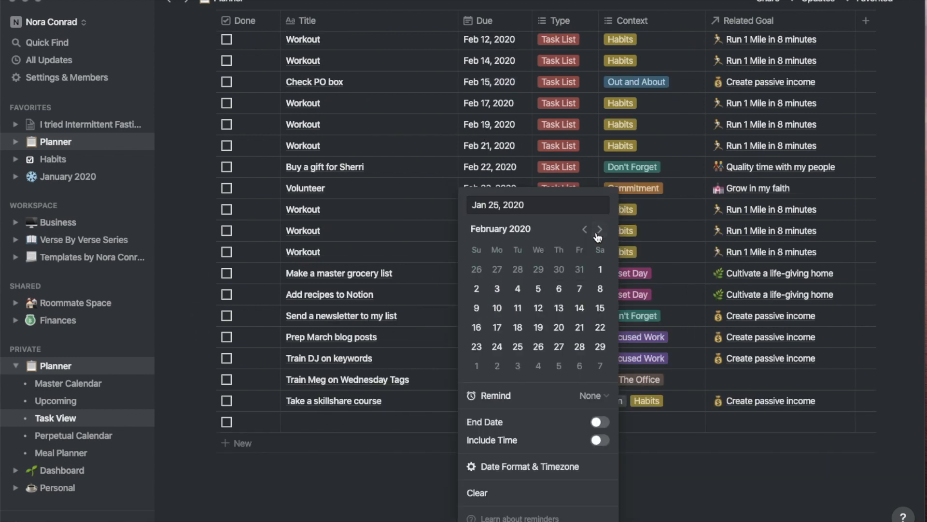
click(476, 327)
key(Escape)
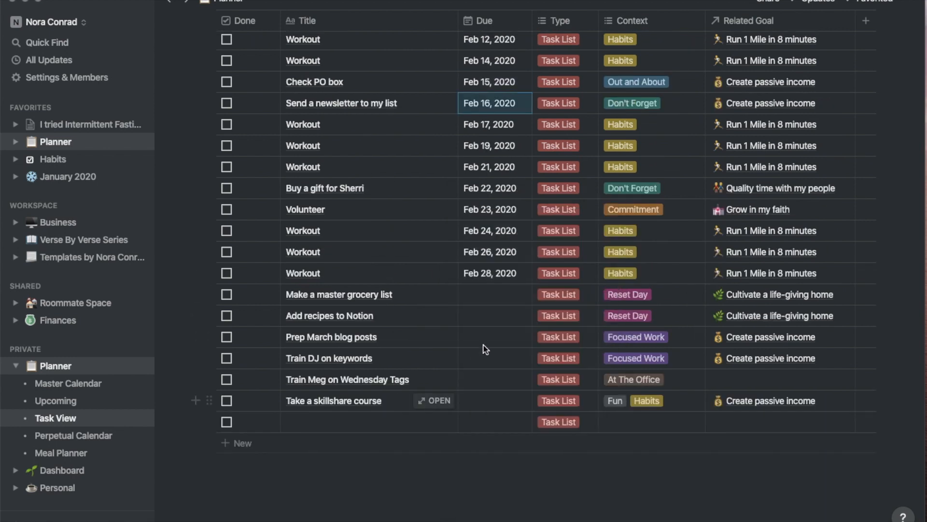
Set Prep March blog posts due Feb 1 and the keywords training task due Feb 8, 2020
click(501, 340)
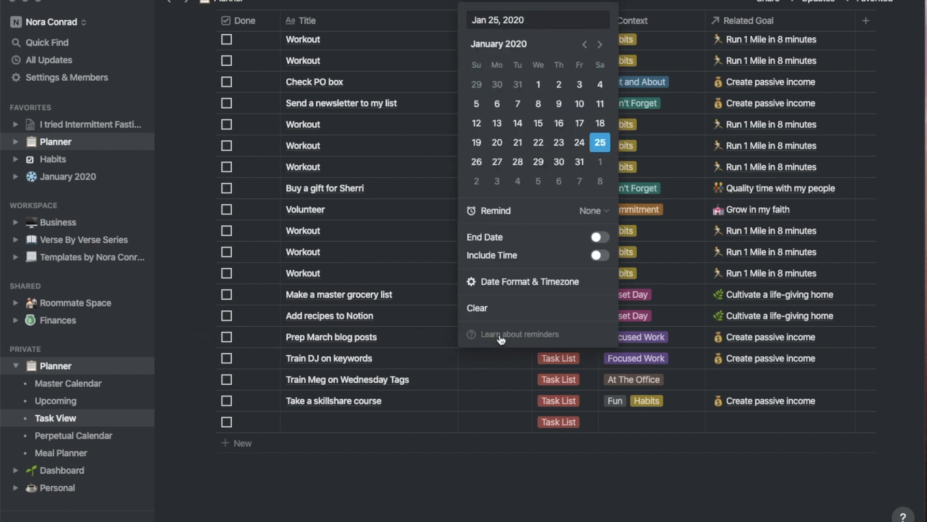
click(600, 44)
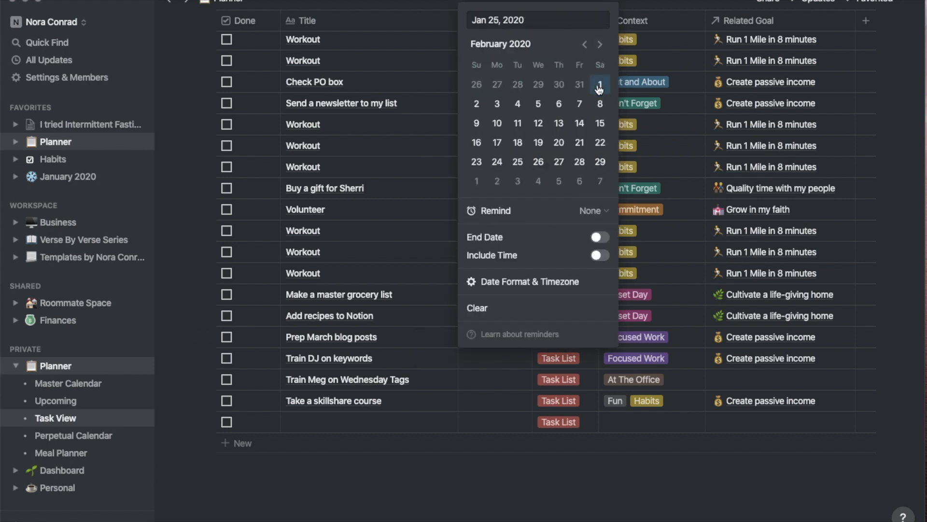
click(599, 85)
key(Escape)
scroll(497, 461, down, 2)
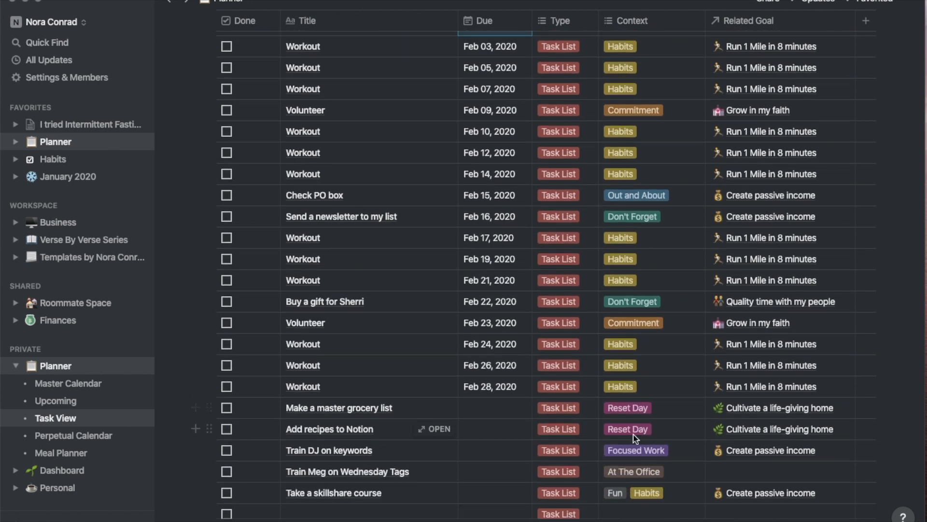
scroll(634, 419, down, 2)
click(488, 395)
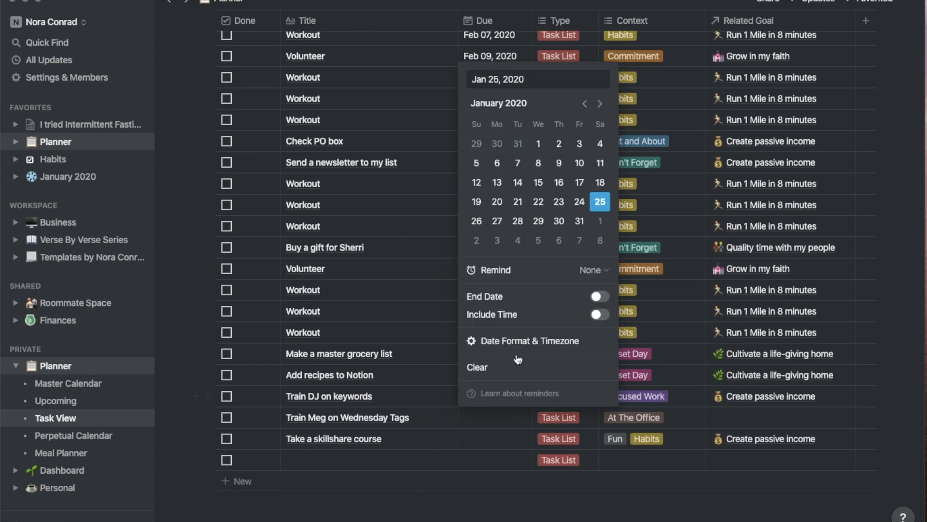
click(600, 105)
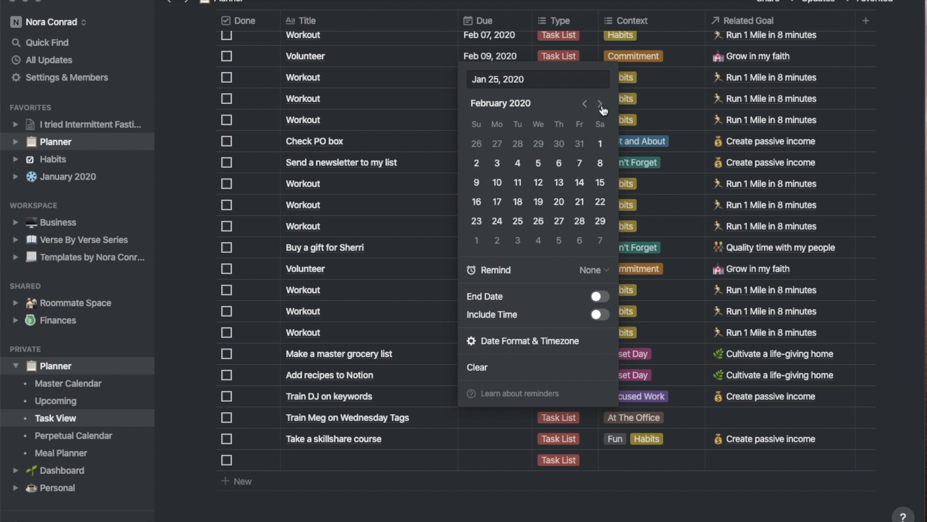
click(600, 163)
key(Escape)
scroll(489, 354, up, 1)
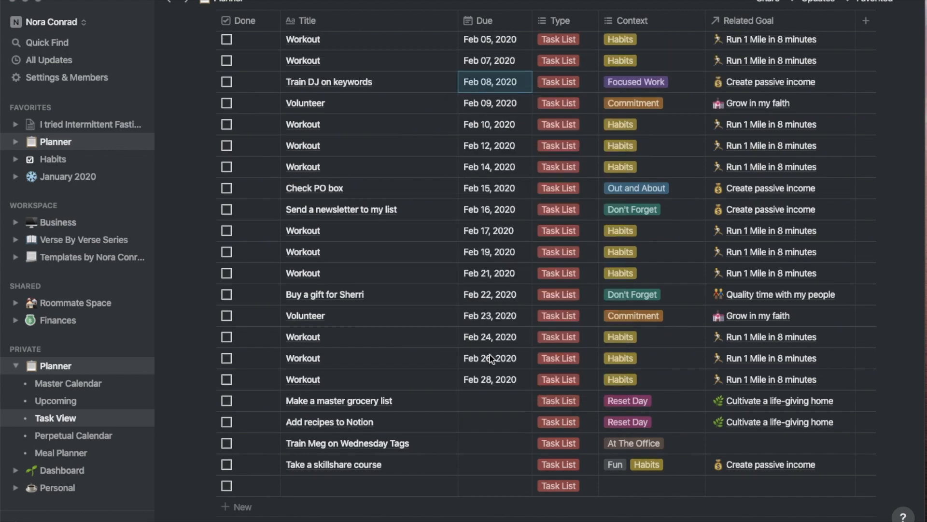
Set the Wednesday Tags task due Jan 29 and Take a skillshare course due Feb 8, 2020
click(495, 448)
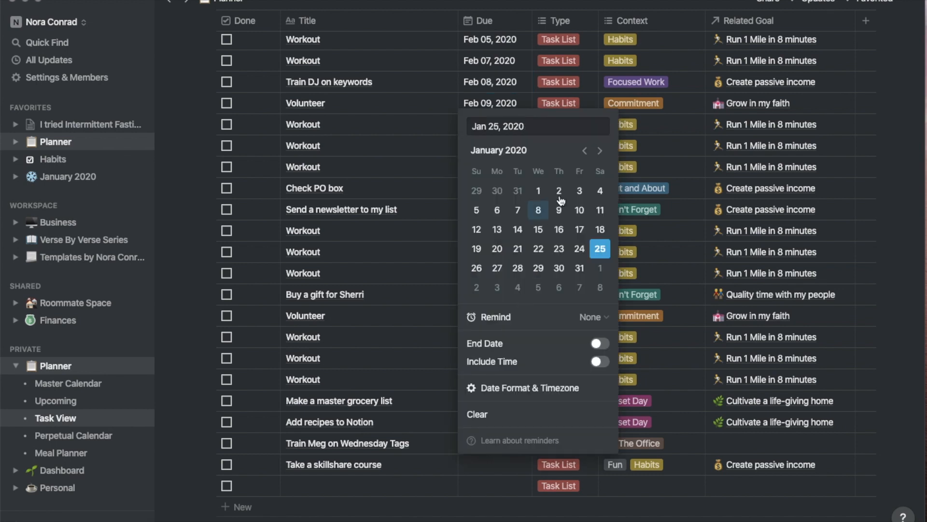
click(538, 268)
scroll(456, 473, down, 3)
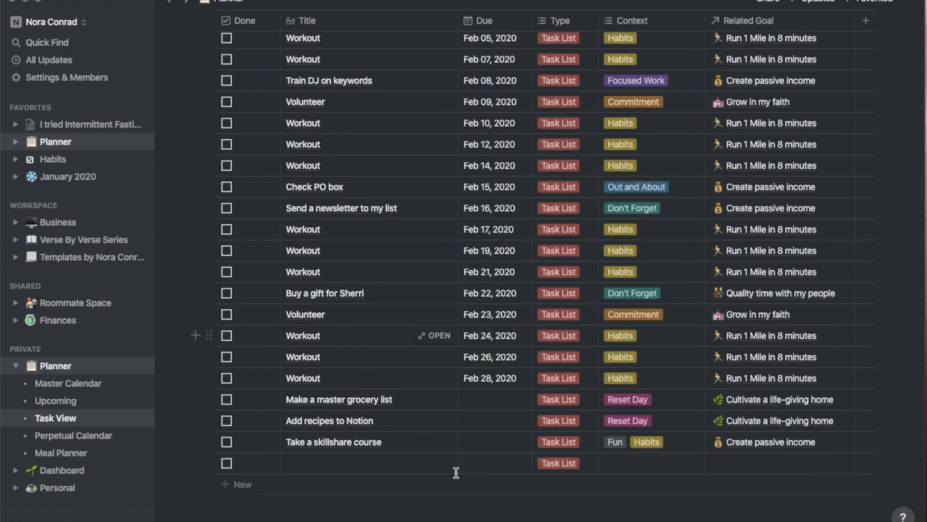
scroll(456, 472, down, 2)
click(499, 350)
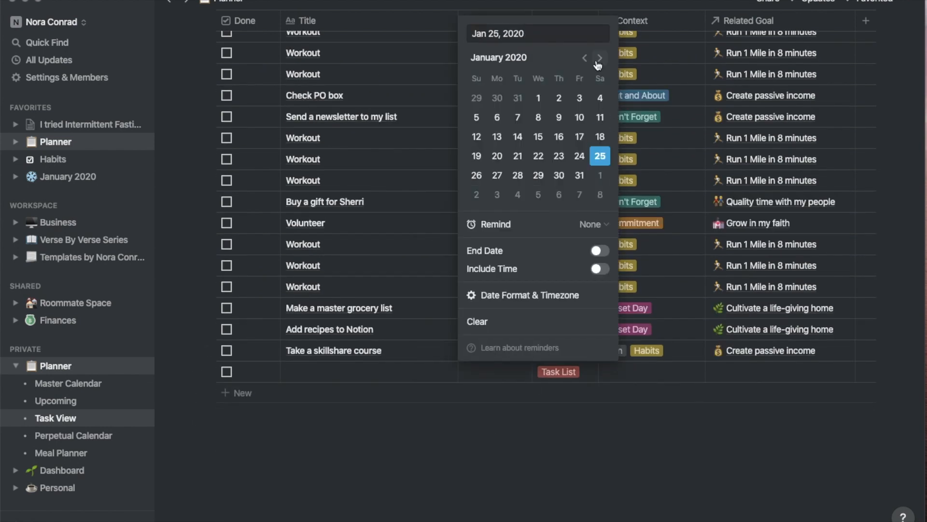
click(600, 58)
click(600, 118)
click(304, 427)
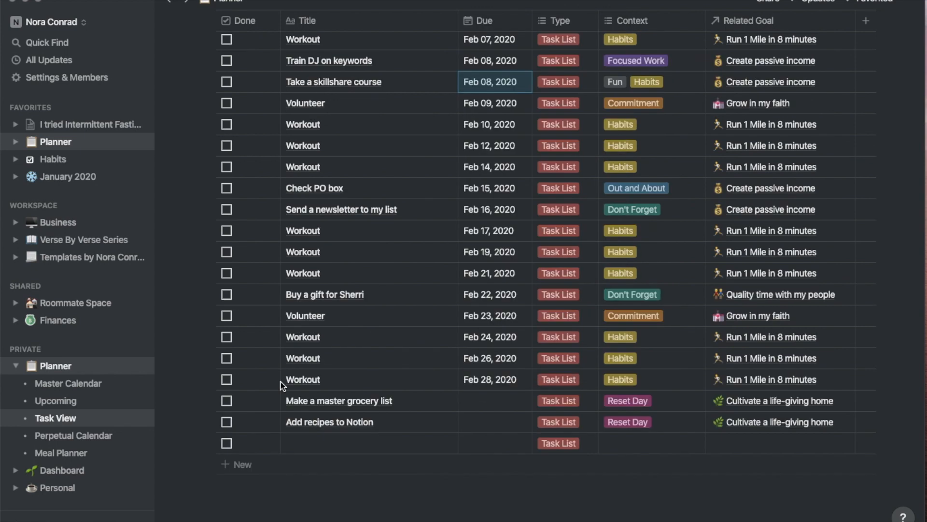
Delete the empty last task row, collapse Planner in the sidebar, and open Habits
click(205, 441)
click(105, 399)
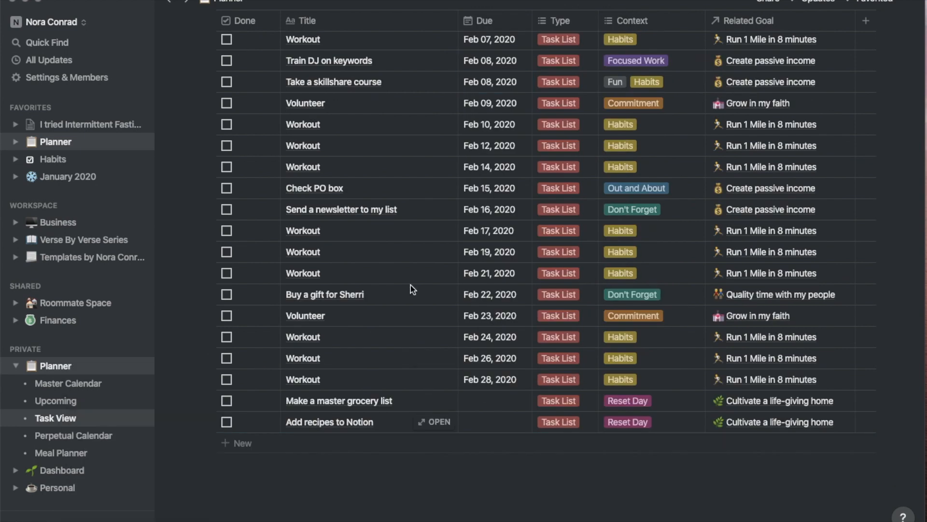
scroll(418, 283, up, 7)
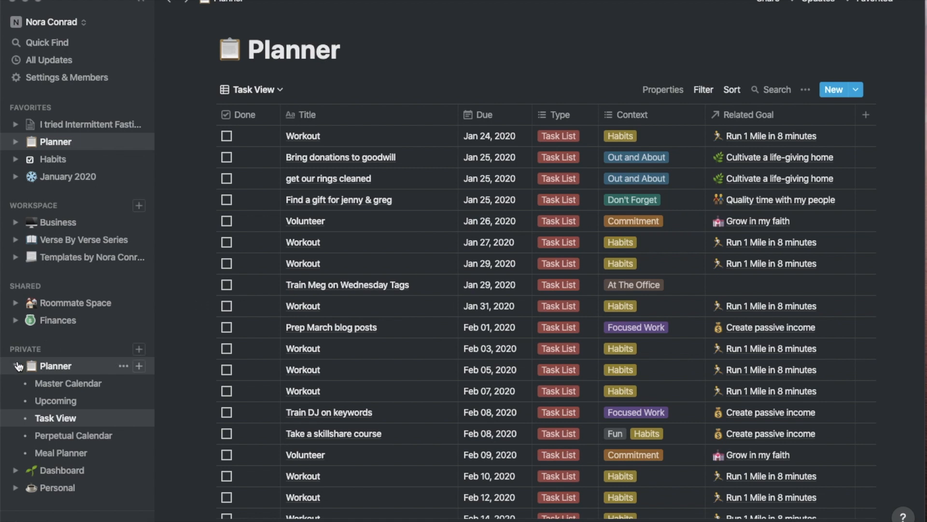
click(18, 365)
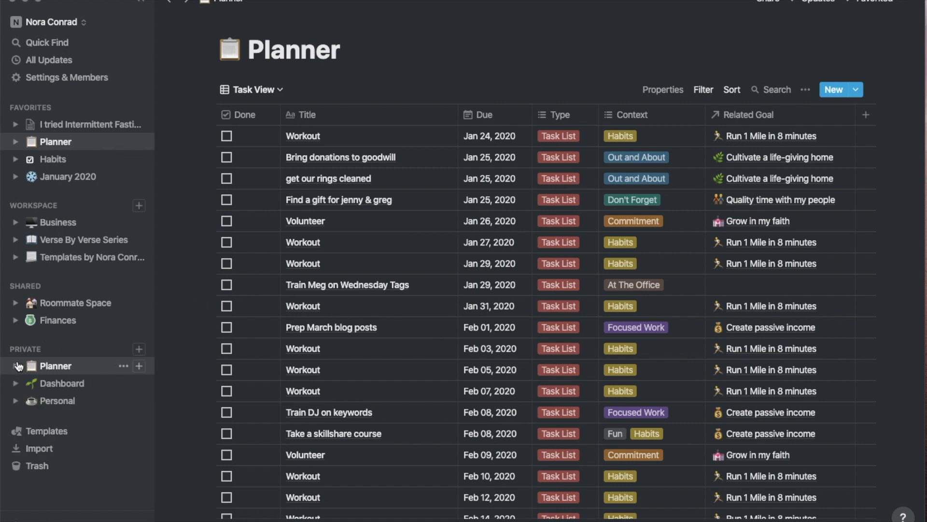
click(59, 164)
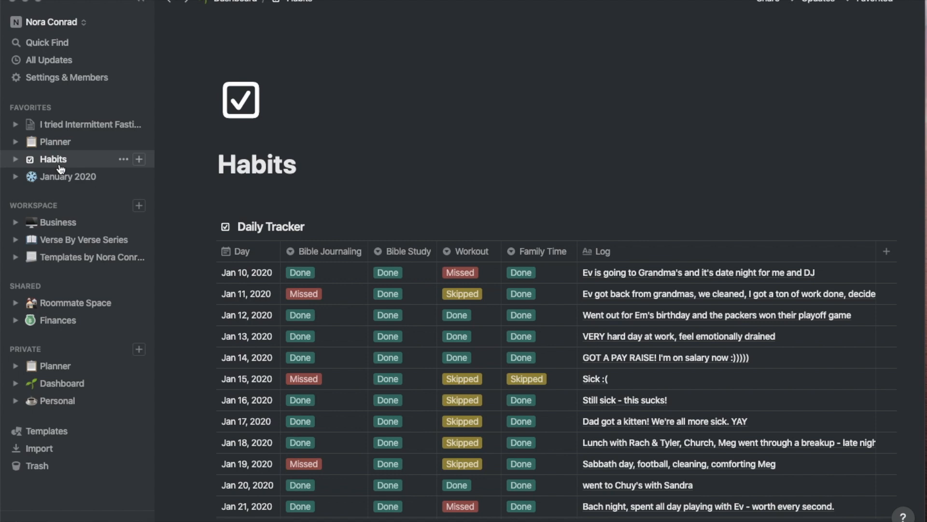
Add a Jan 25, 2020 row logging 'Went to Aurora, met Gracie & Koda! Grocery shopping & chill night'
scroll(301, 186, down, 5)
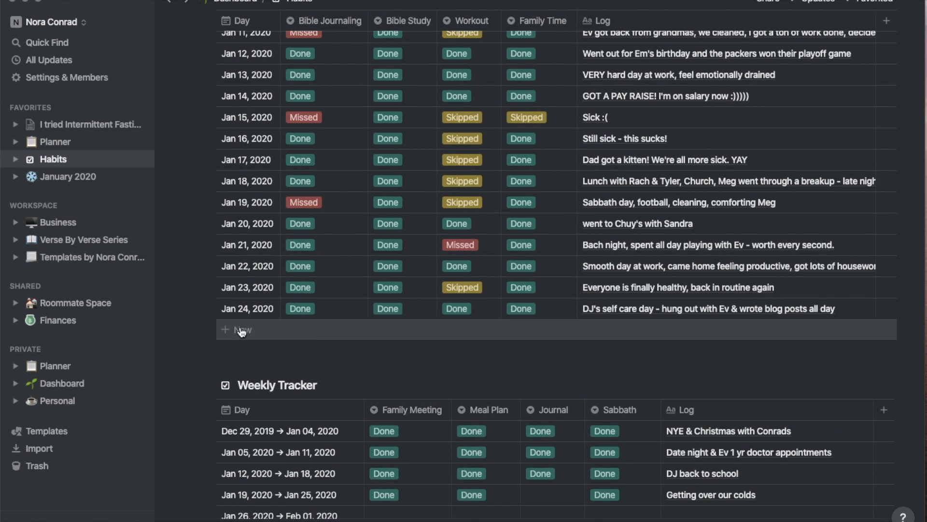
click(242, 331)
click(242, 331)
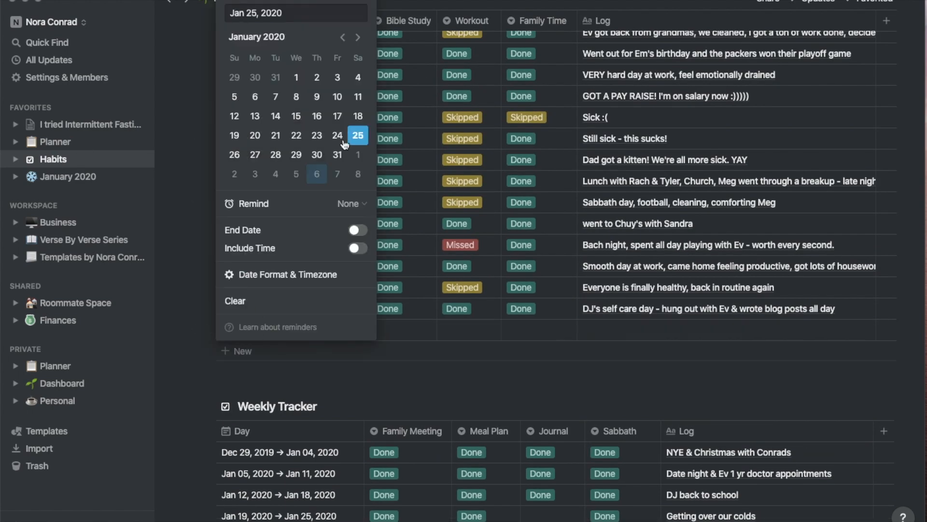
click(441, 309)
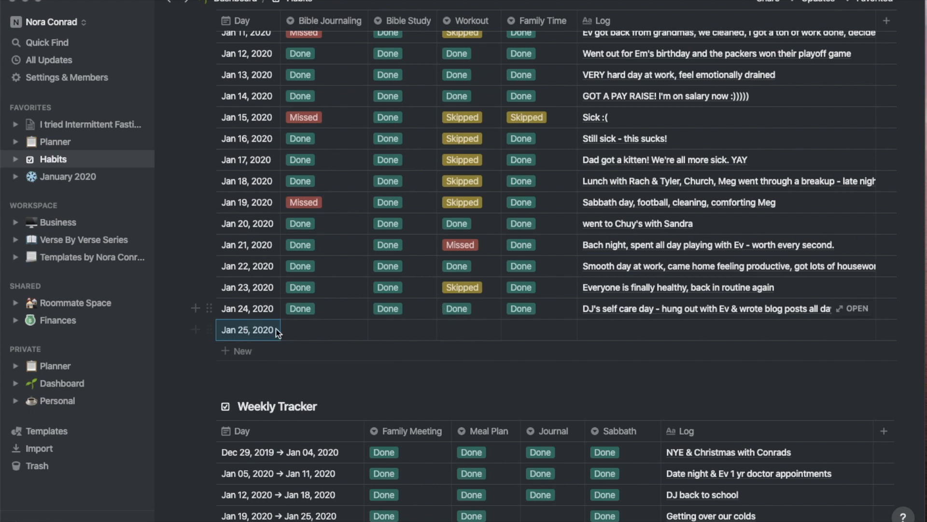
scroll(277, 332, up, 2)
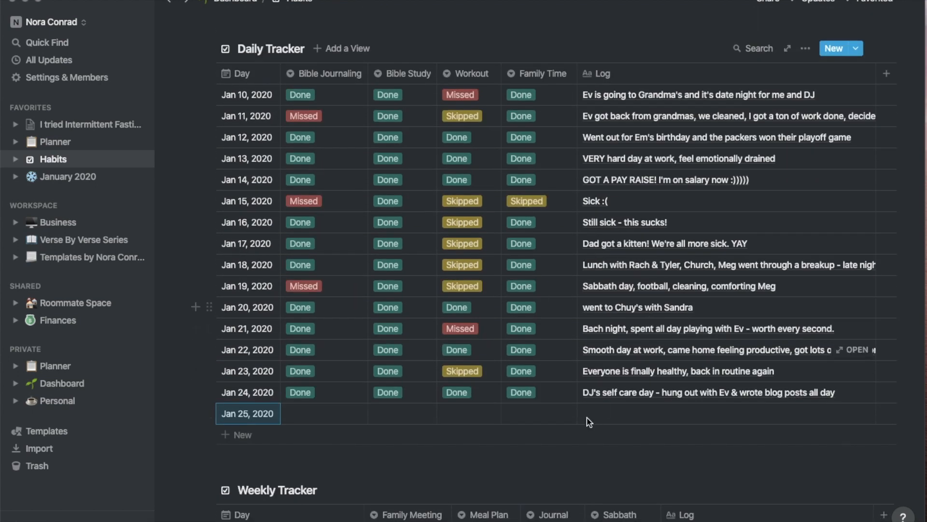
click(598, 417)
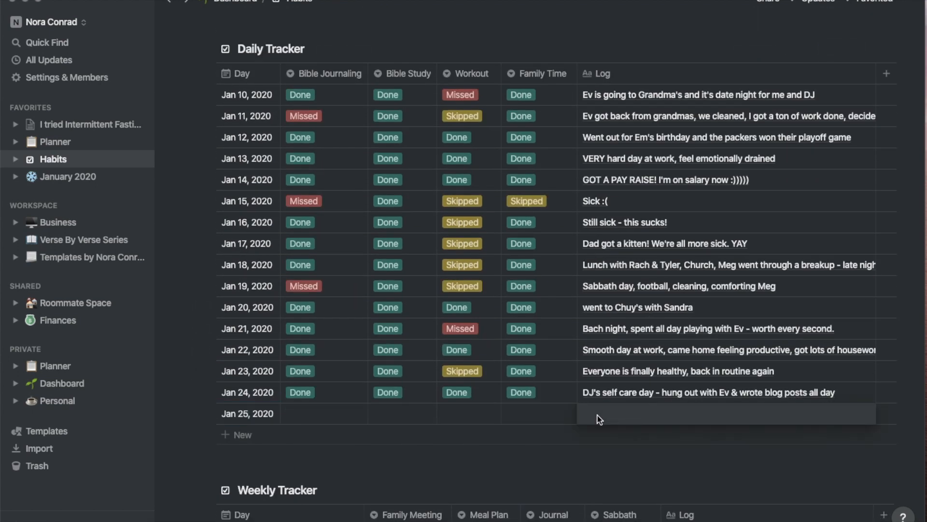
text(Went to Aurora, met Gracie & Koda! Grocery shopping & chill night)
key(Escape)
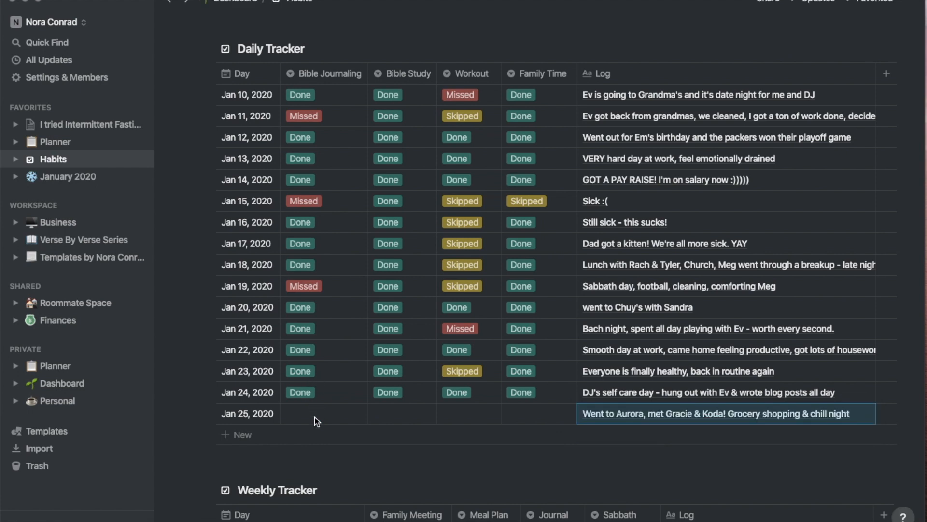
Mark Bible Study as Done for Jan 25
click(381, 416)
click(405, 455)
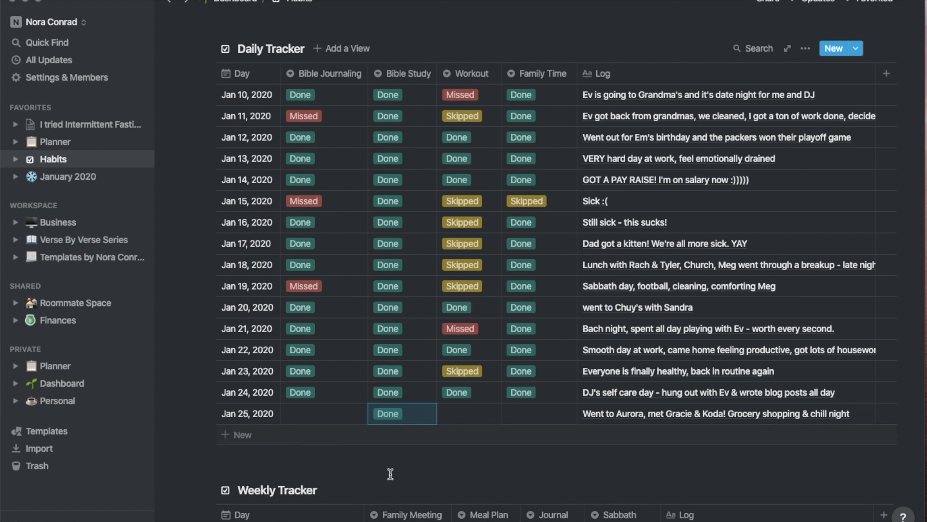
click(398, 457)
Check the Jan 25 Workout and Bible Journaling options, leaving both empty
click(408, 469)
click(464, 411)
key(Escape)
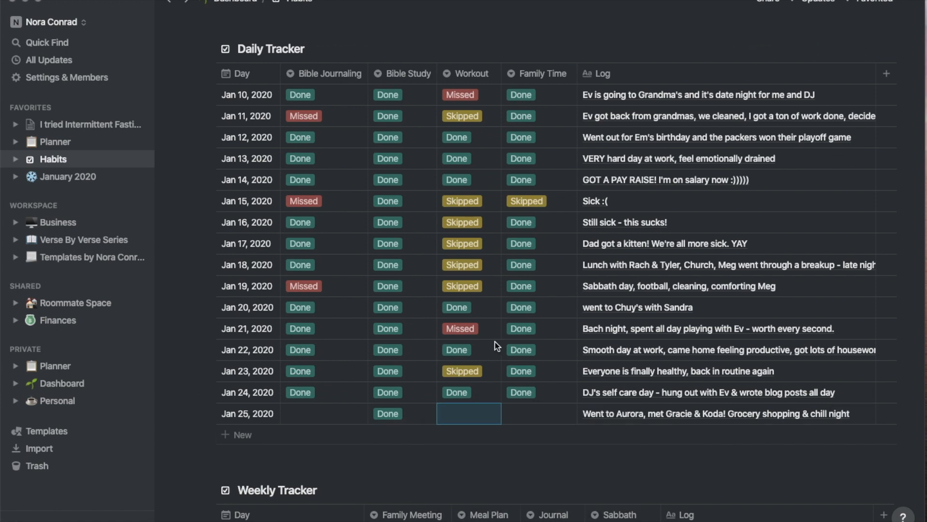
click(313, 412)
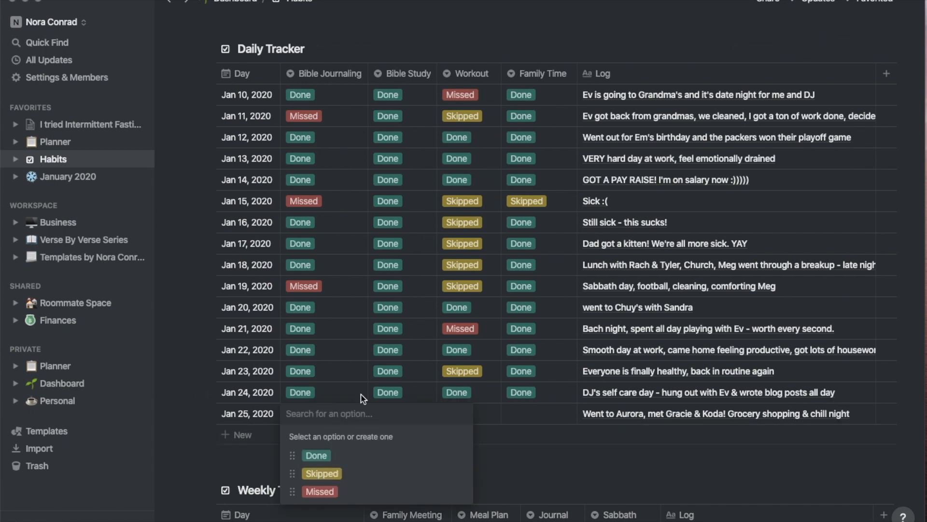
key(Escape)
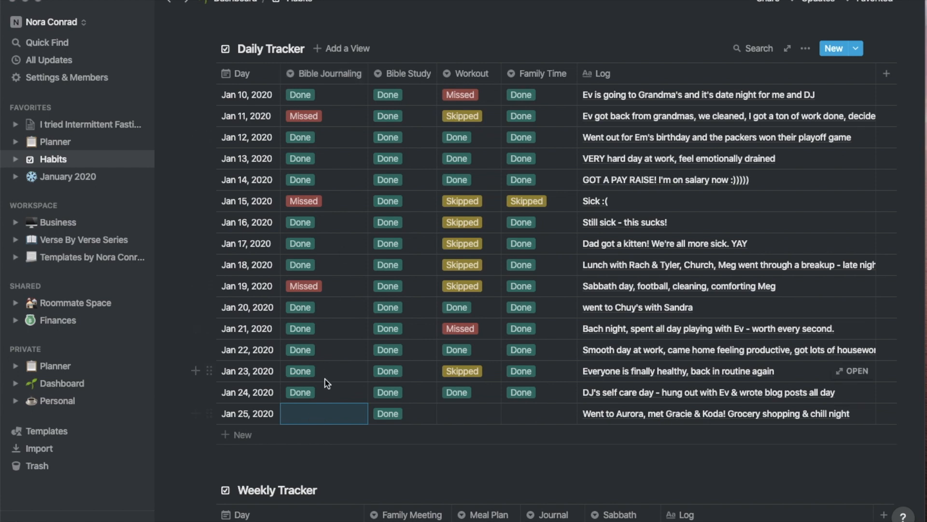
Mark Family Time as Done for Jan 25, leaving Workout empty
click(544, 415)
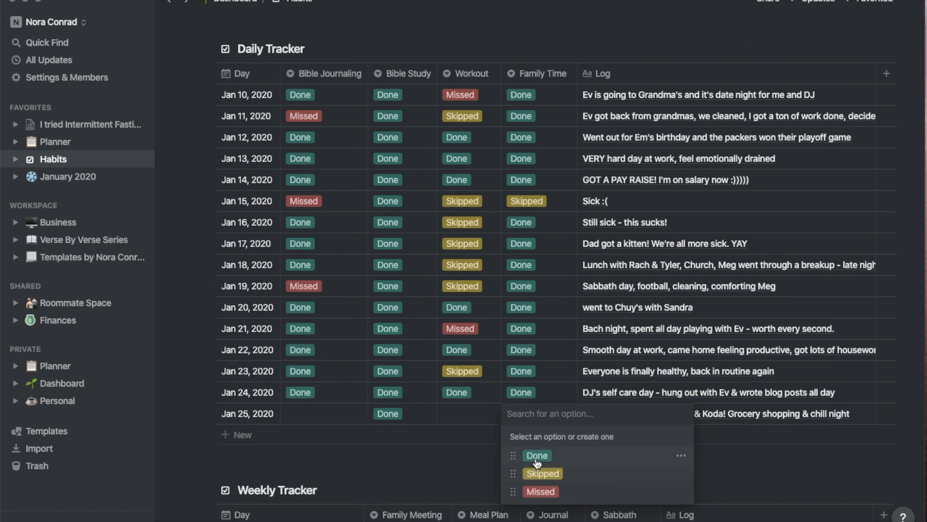
click(533, 458)
click(548, 414)
key(Escape)
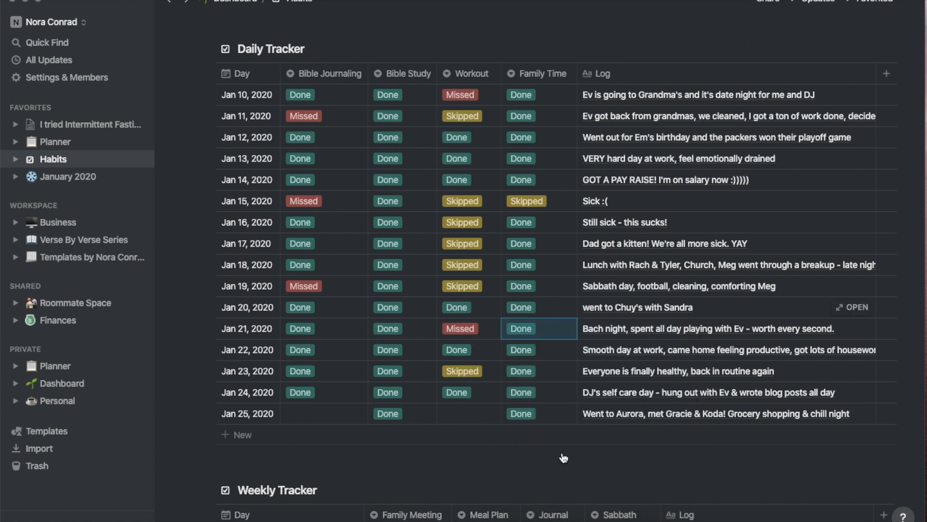
click(553, 478)
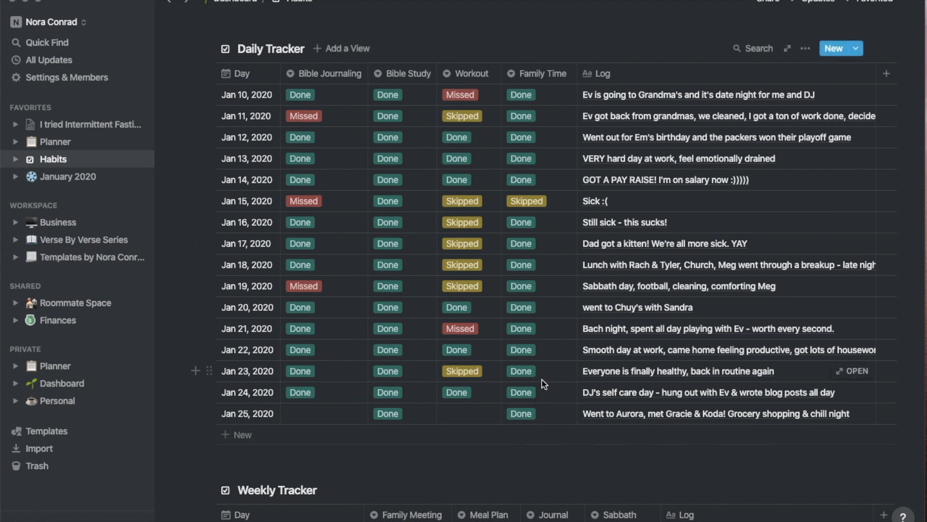
click(457, 414)
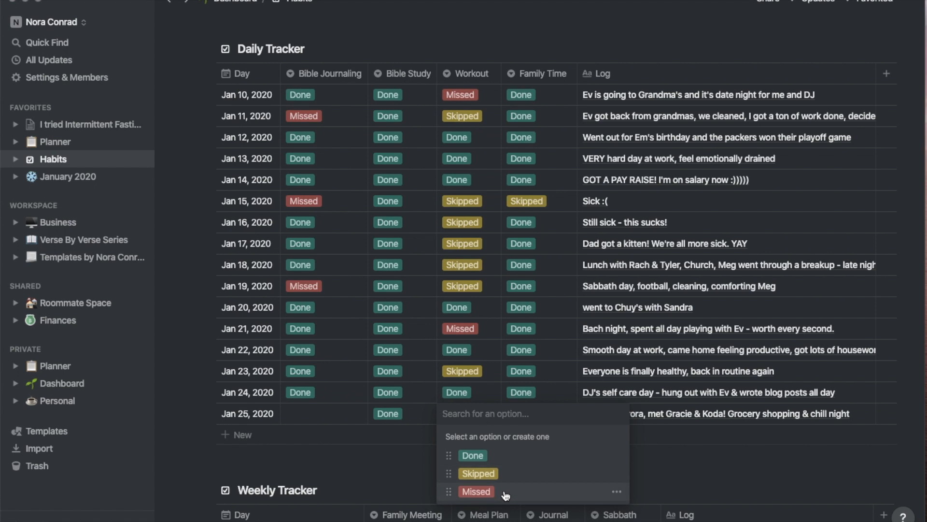
click(342, 464)
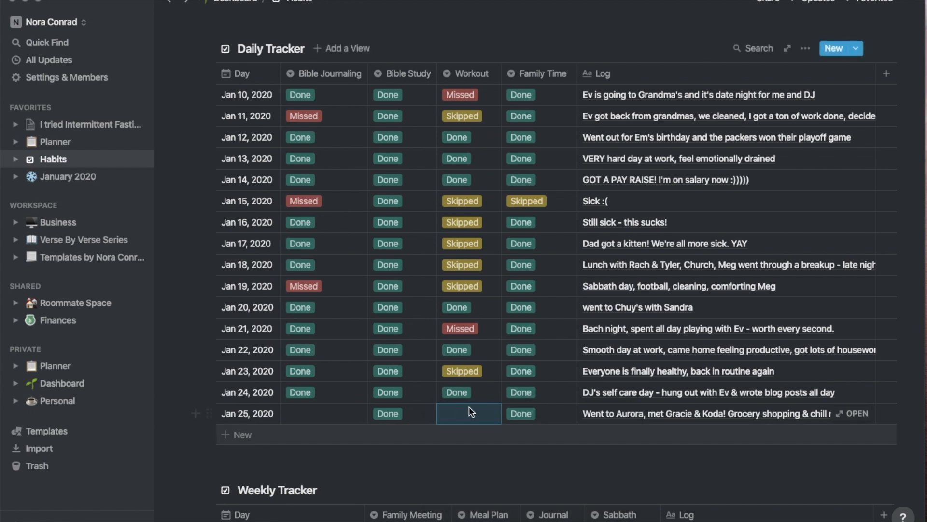
scroll(452, 413, down, 6)
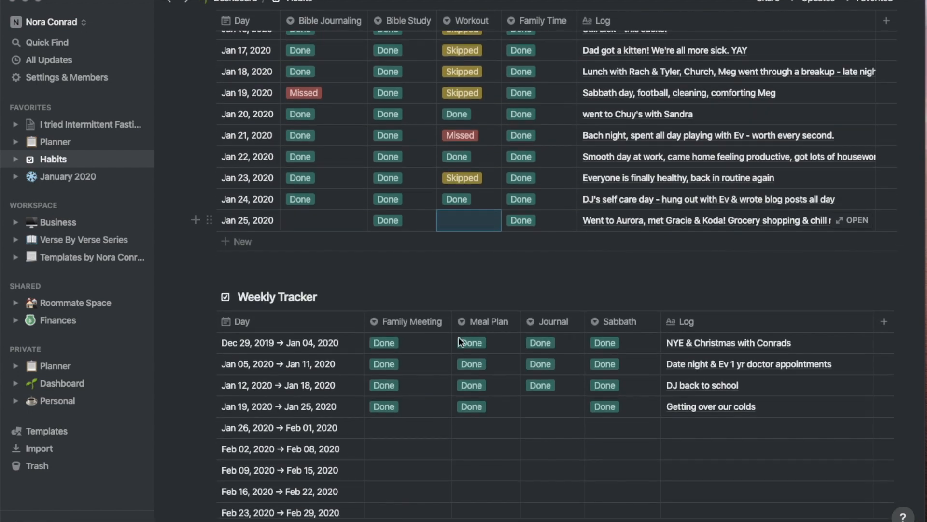
scroll(489, 215, down, 1)
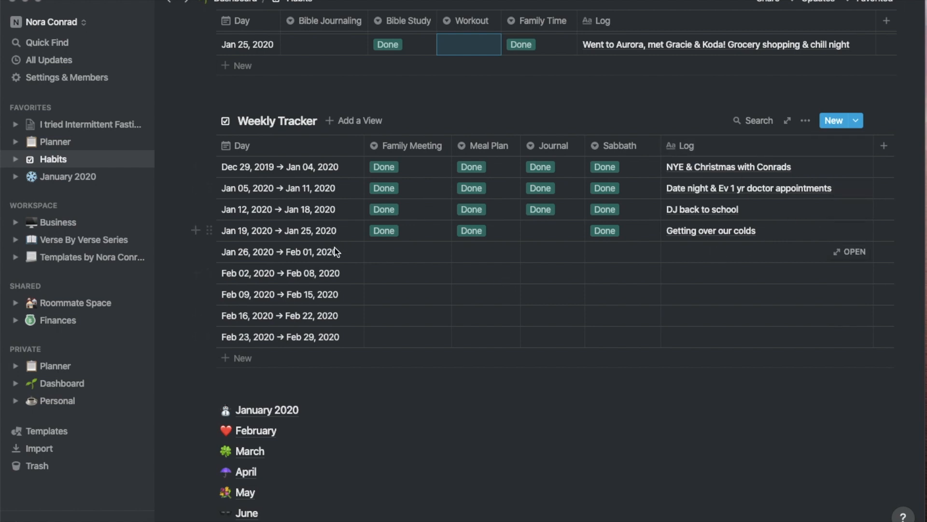
click(347, 256)
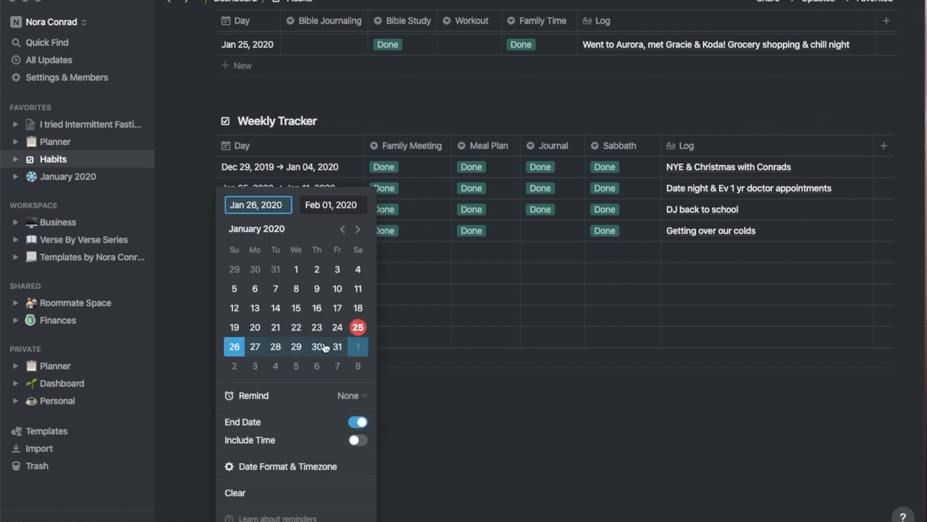
click(472, 307)
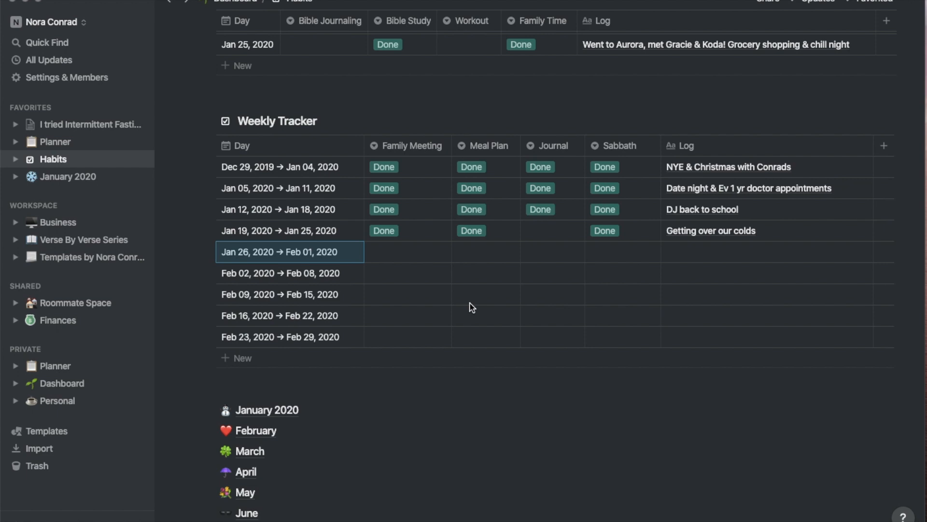
click(531, 230)
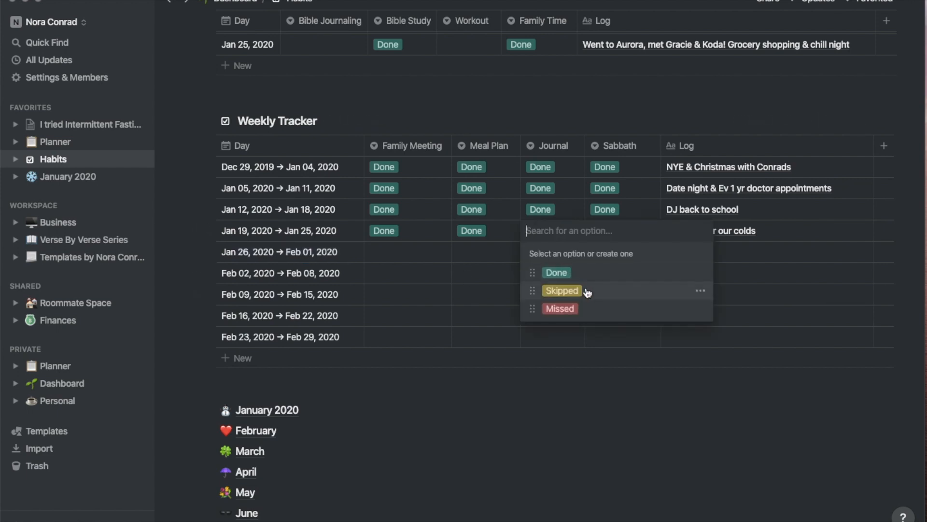
click(447, 440)
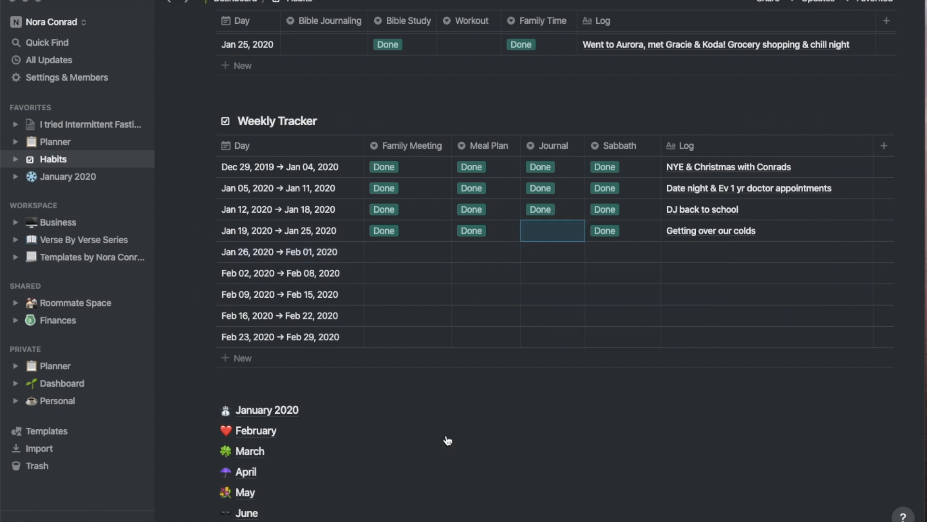
scroll(448, 441, down, 5)
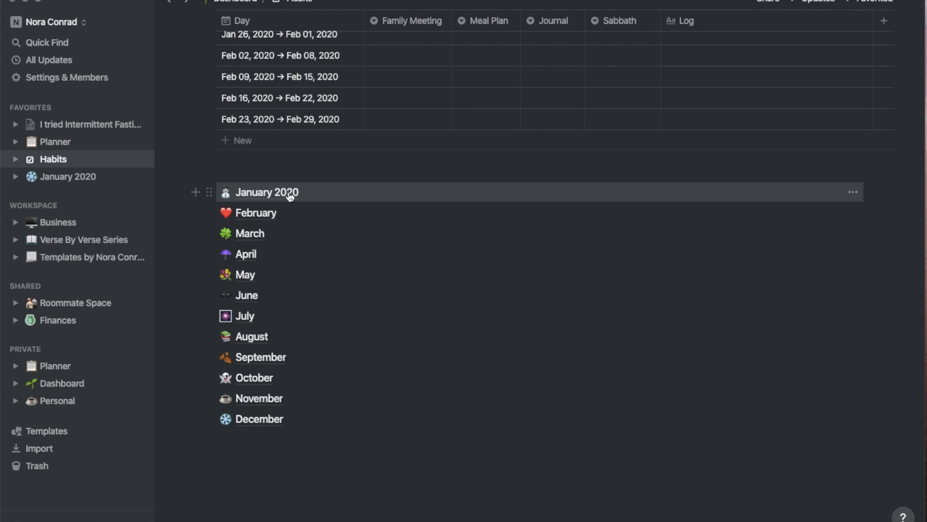
Open the February page and retitle it 'February 2020'
click(263, 212)
click(436, 179)
text(2020)
key(Return)
scroll(592, 198, down, 3)
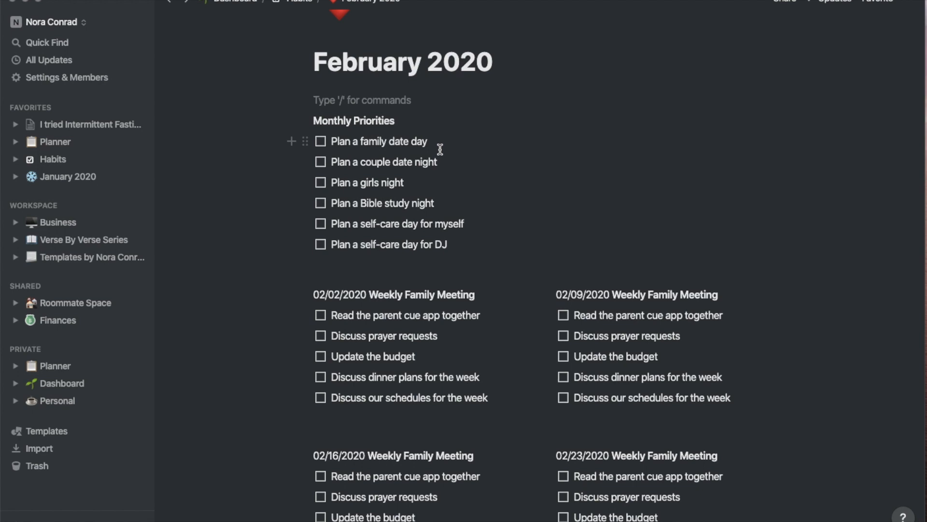
Insert 'Plan a guys night' below 'Plan a girls night' in Monthly Priorities
drag(439, 141, 385, 130)
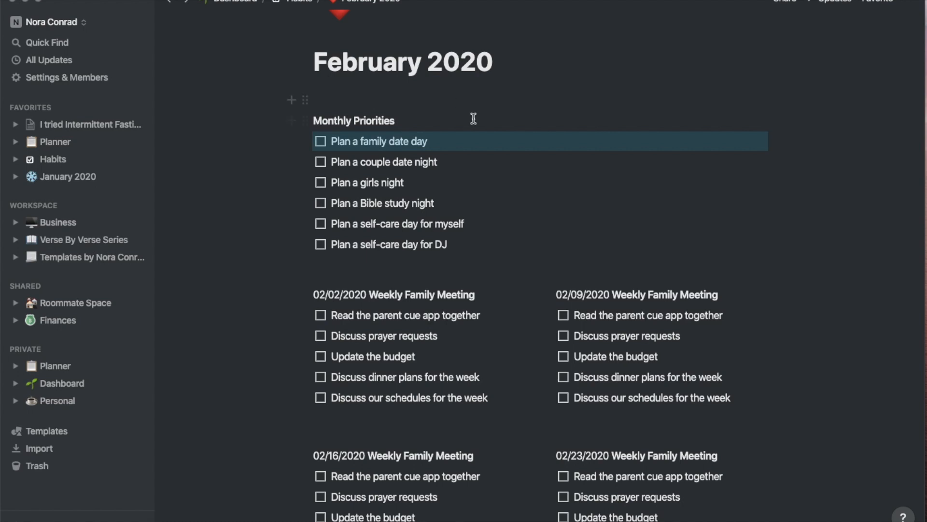
click(451, 156)
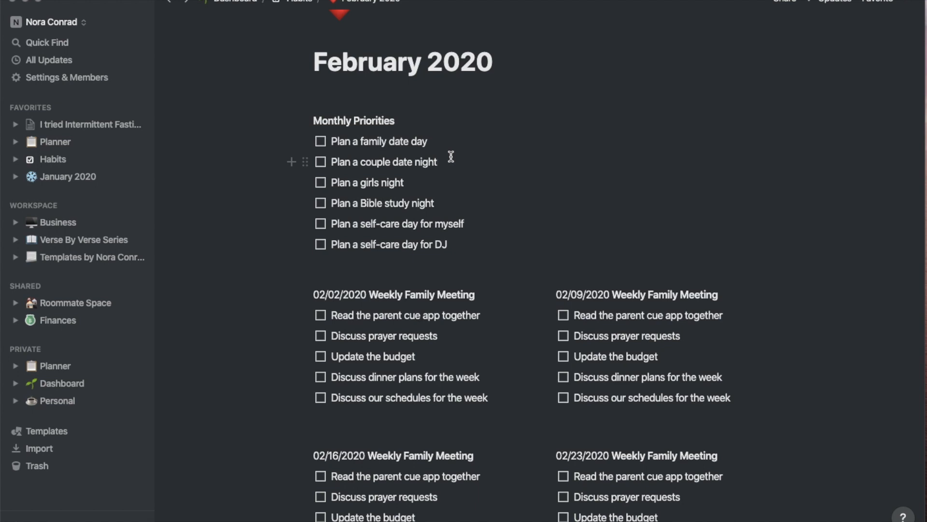
click(419, 186)
key(Return)
text(Plan a )
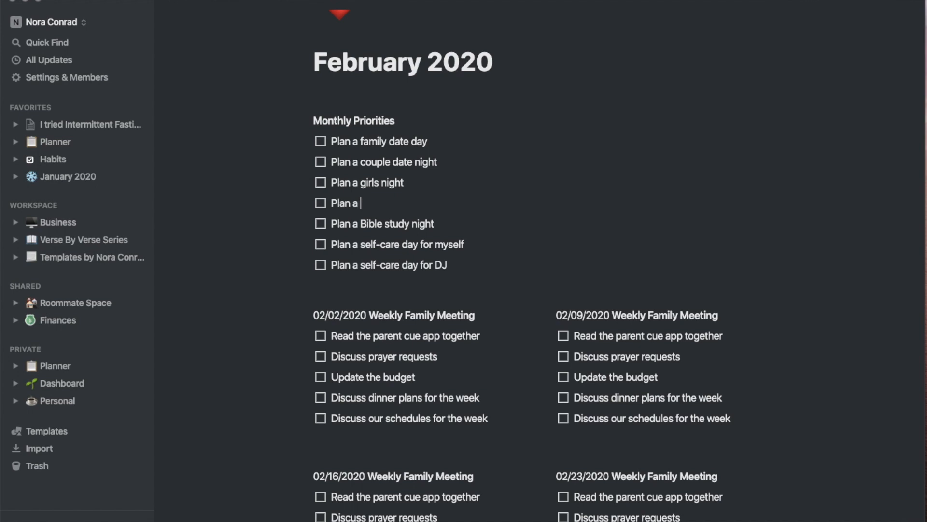
text(guys night)
drag(438, 227, 375, 183)
click(424, 248)
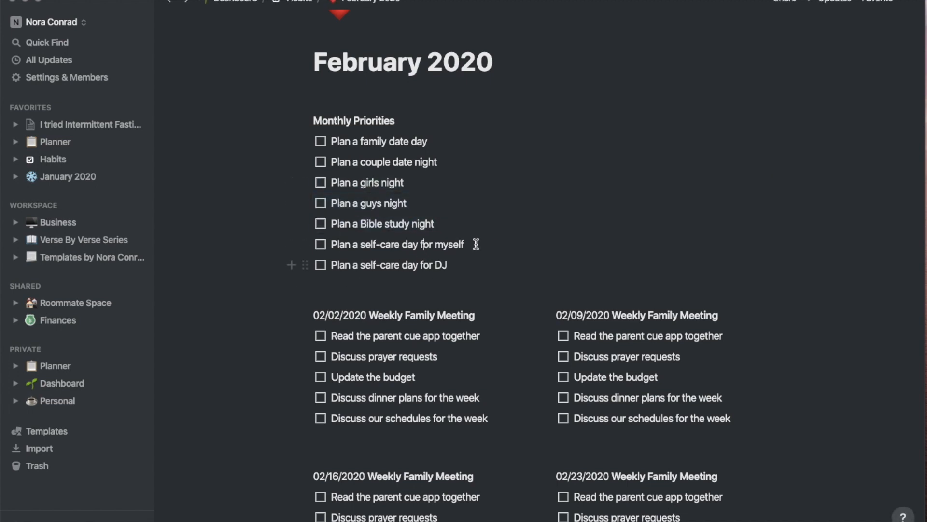
click(472, 264)
scroll(494, 249, down, 3)
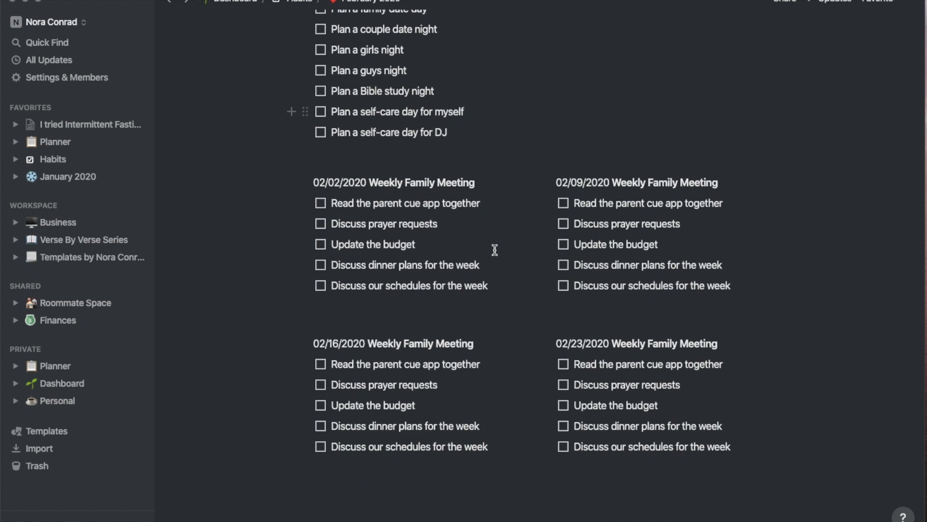
click(484, 207)
double_click(390, 203)
click(457, 198)
Add two nested 'prayer' to-dos under Discuss prayer requests, then delete them again
click(457, 224)
key(Return)
key(Tab)
text(prayer)
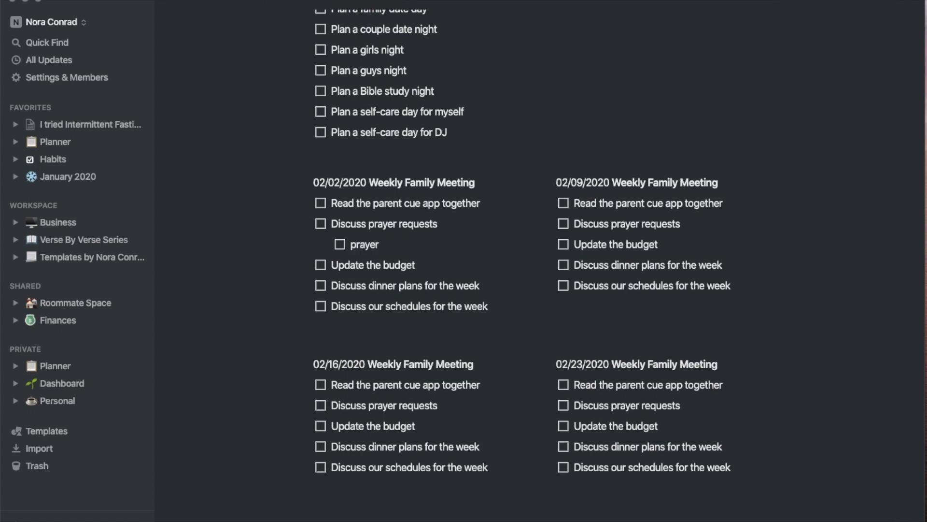
key(Return)
text(prayer)
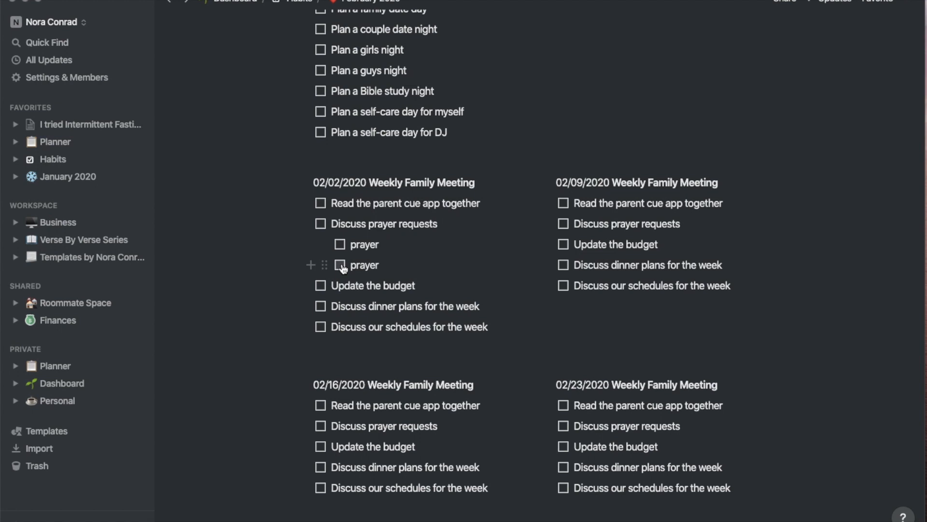
key(BackSpace)
key(BackSpace)
key(BackSpace)
key(BackSpace)
key(BackSpace)
key(BackSpace)
key(BackSpace)
key(BackSpace)
key(BackSpace)
key(BackSpace)
key(BackSpace)
key(BackSpace)
key(BackSpace)
key(BackSpace)
key(BackSpace)
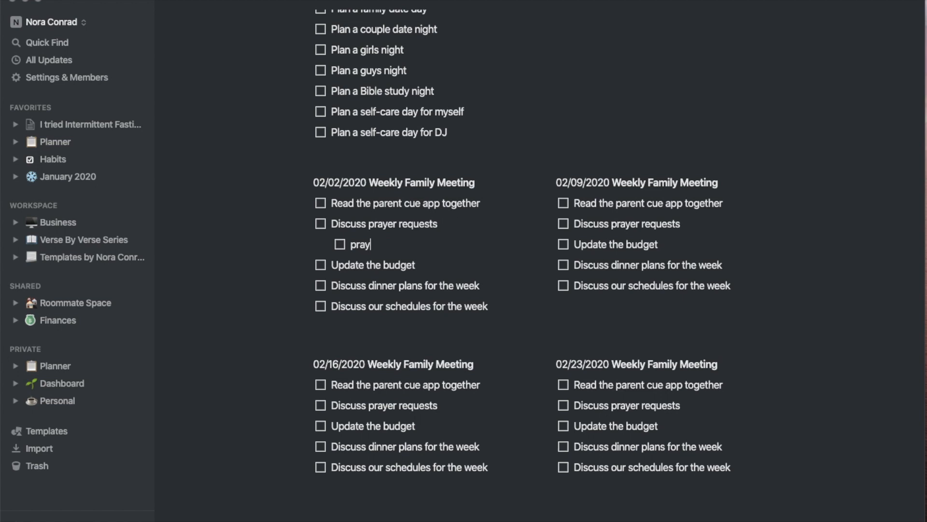
key(BackSpace)
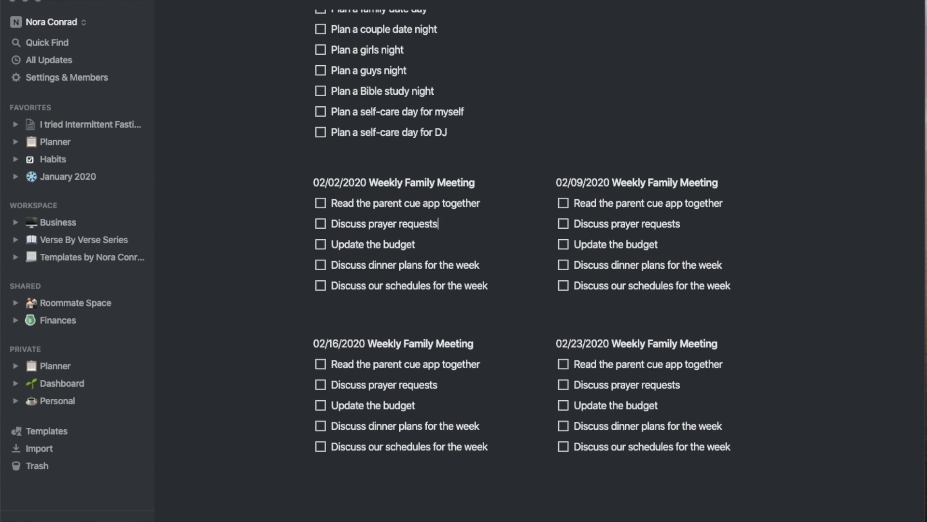
click(441, 245)
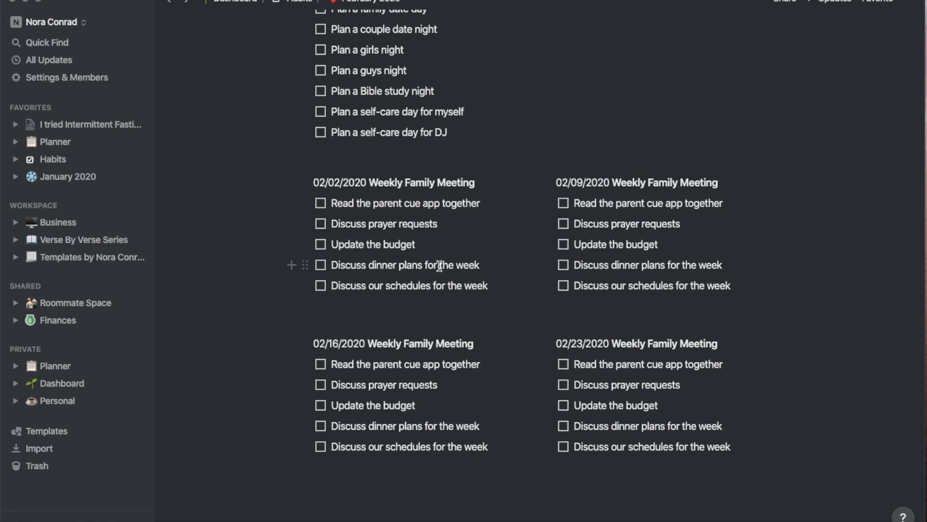
Move through the 02/09 and 02/16 meeting lists, then open the Templates page from the sidebar
click(425, 291)
click(641, 191)
click(410, 364)
mouse_move(338, 516)
scroll(446, 226, up, 5)
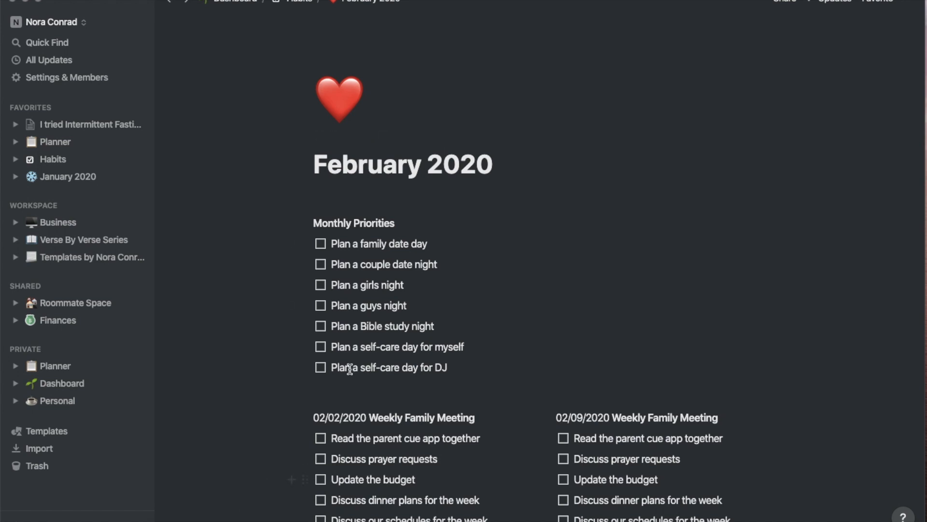
click(96, 257)
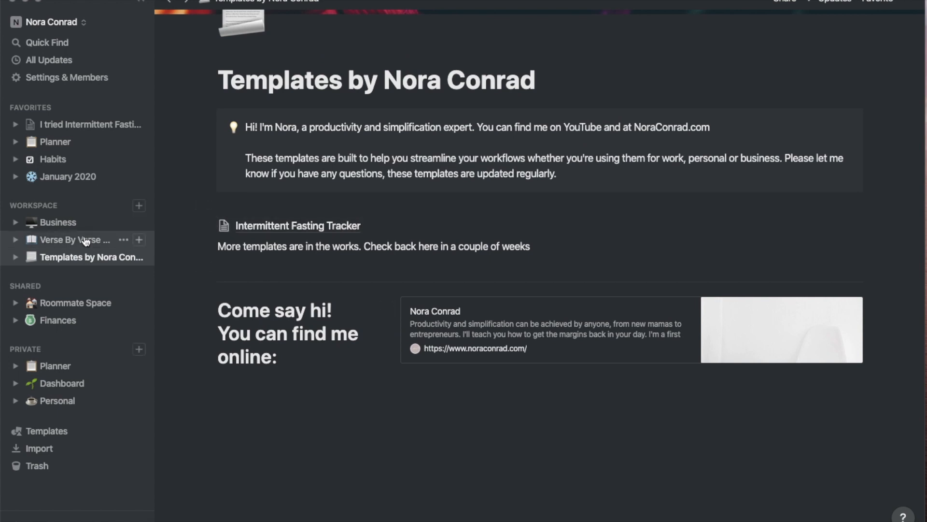
Look over the Habits page and its February 2020 habits page, then return to Habits
click(84, 159)
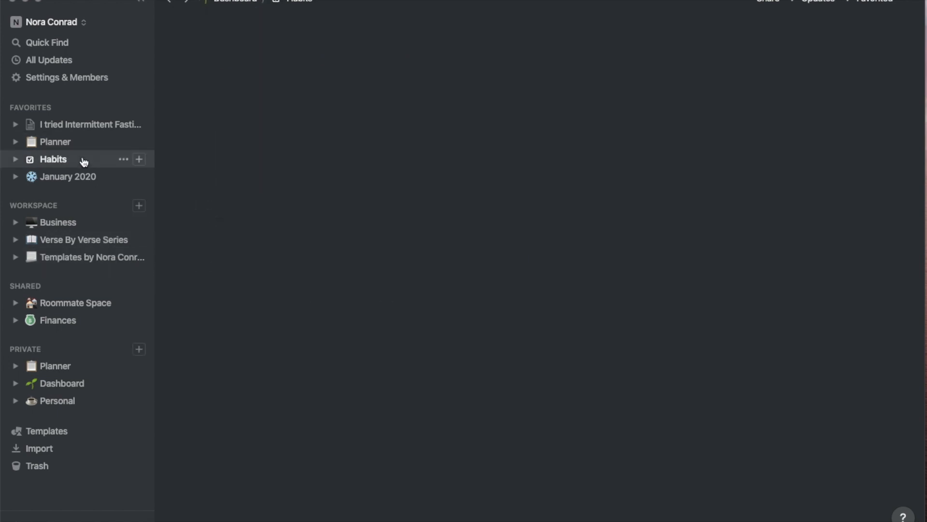
scroll(303, 260, down, 15)
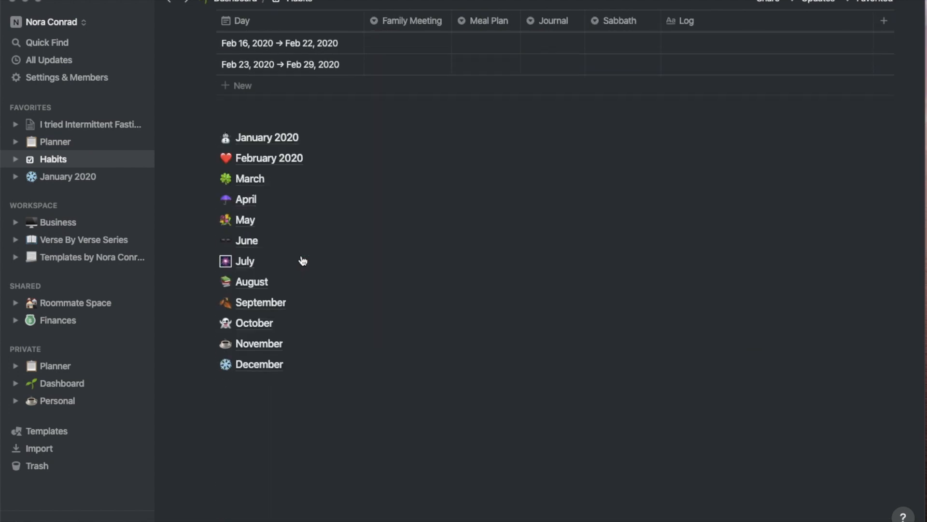
click(267, 161)
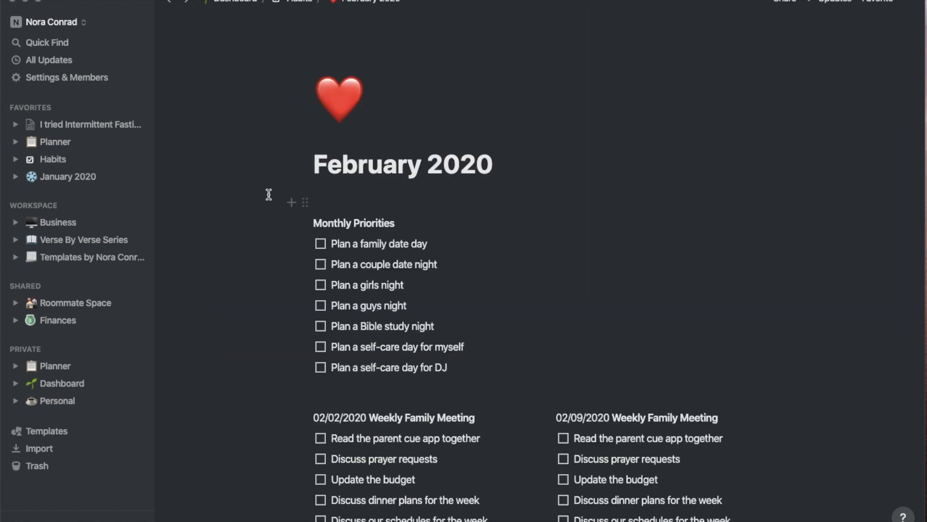
scroll(269, 194, down, 7)
scroll(269, 194, up, 7)
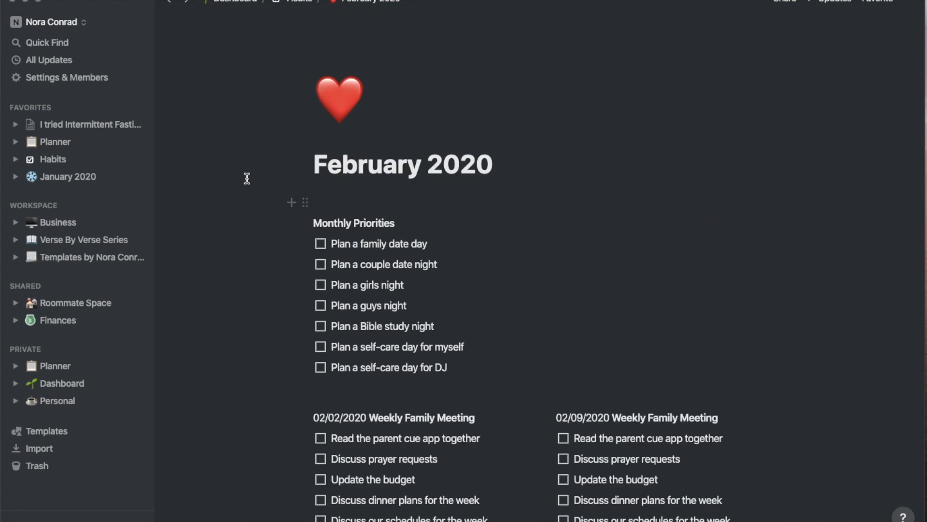
click(80, 161)
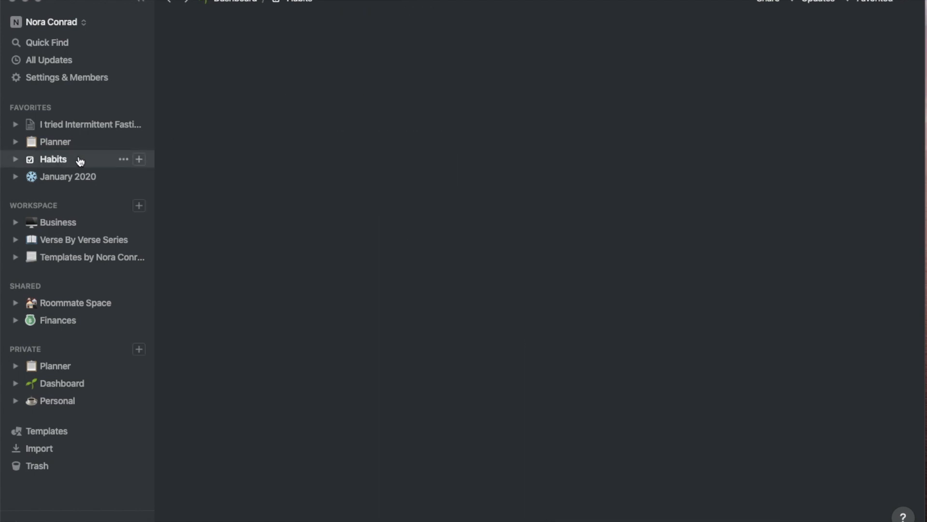
scroll(490, 212, down, 8)
scroll(490, 212, down, 7)
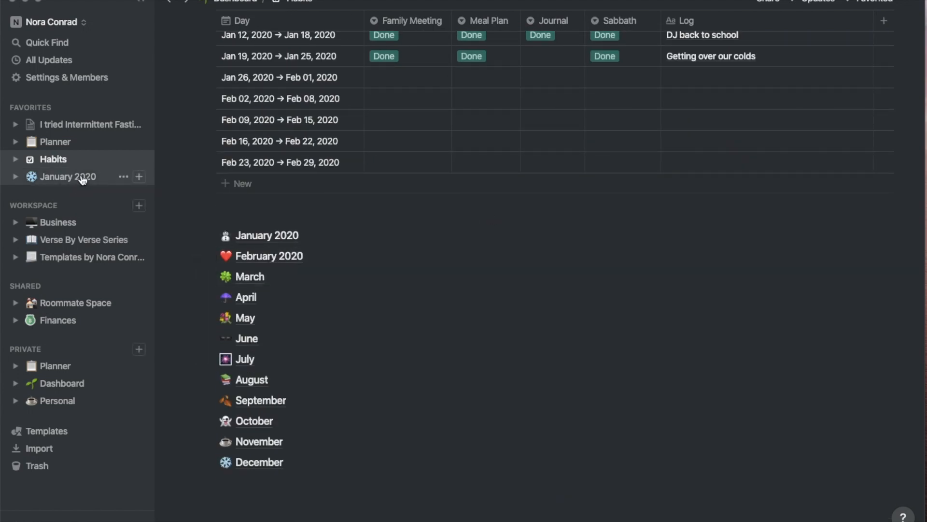
Duplicate the January 2020 budget page under Finances
click(124, 175)
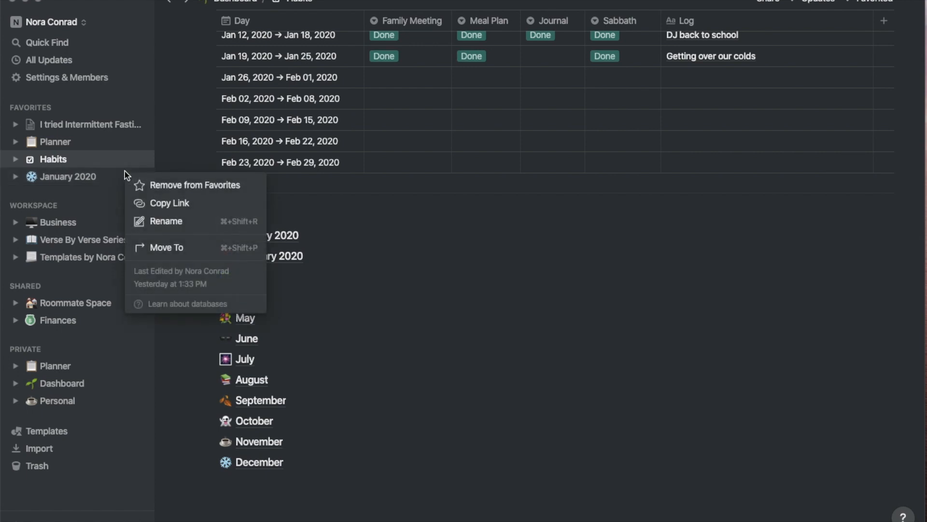
click(14, 217)
click(16, 320)
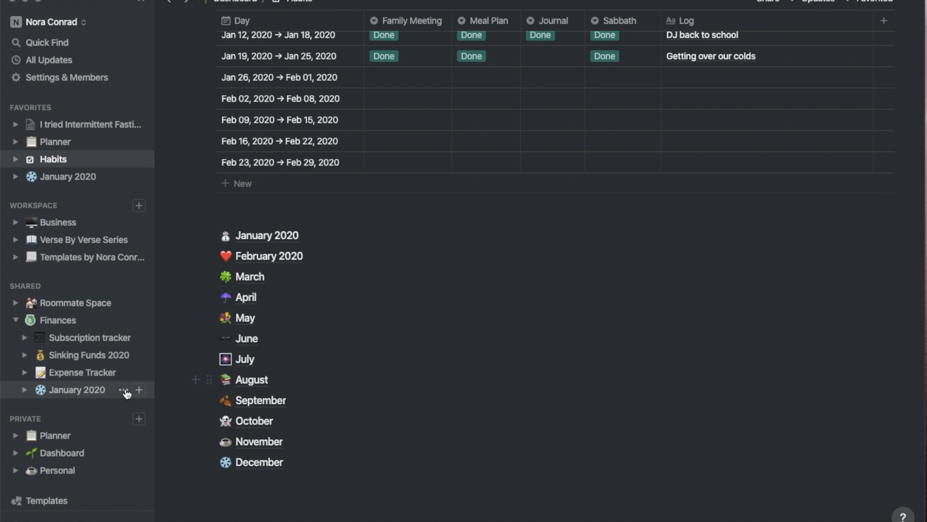
click(125, 390)
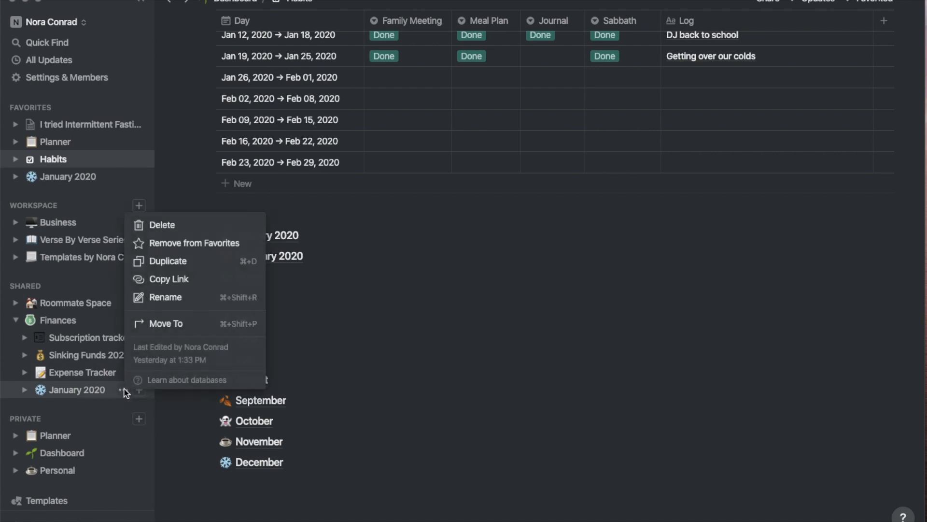
click(184, 264)
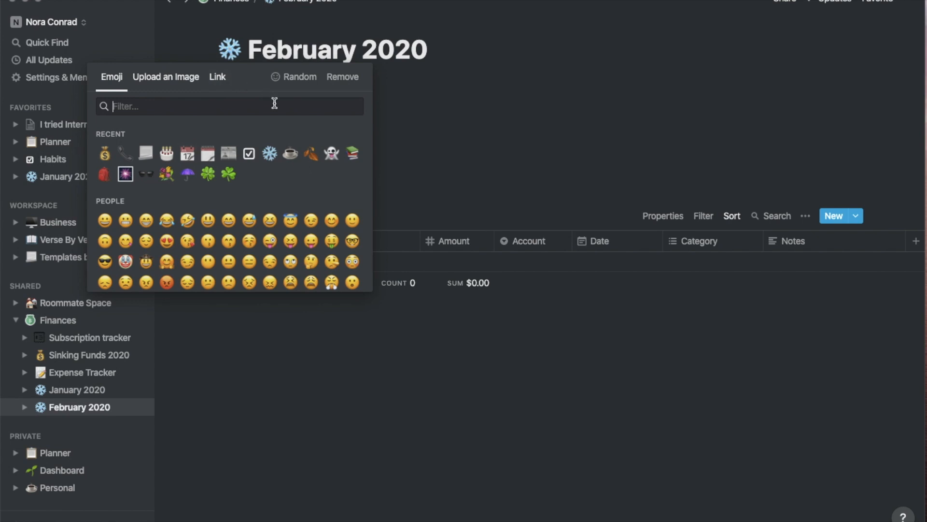
Search 'heart' and set the page icon to the red heart
click(210, 107)
text(heart)
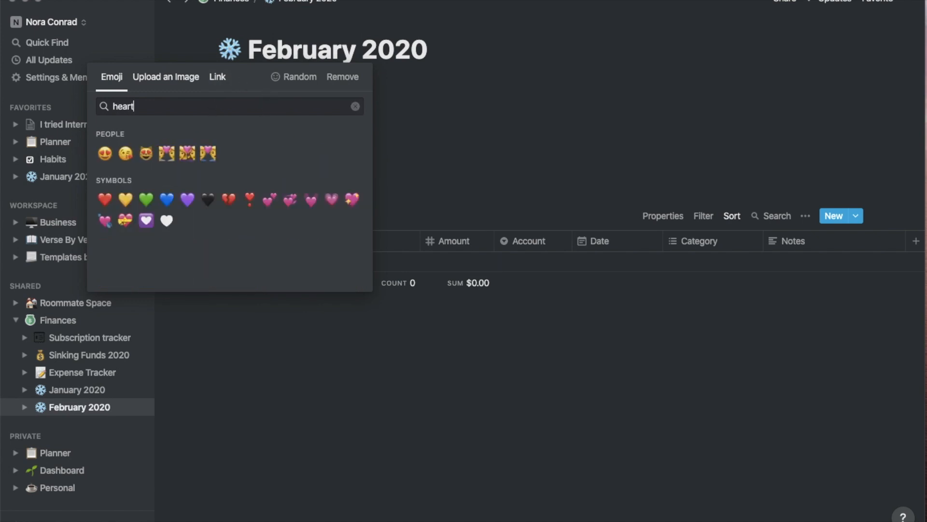
click(105, 199)
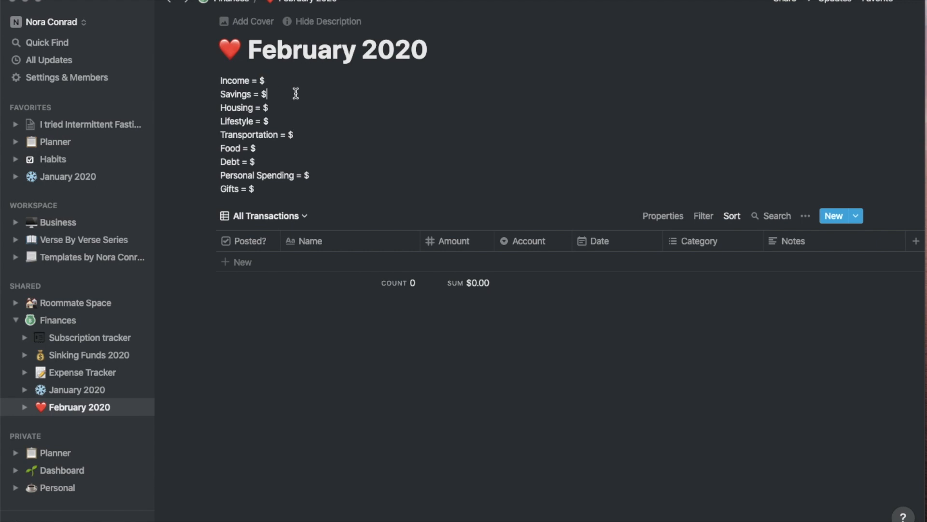
Check the list of All Transactions table views, then close it
click(293, 148)
click(292, 221)
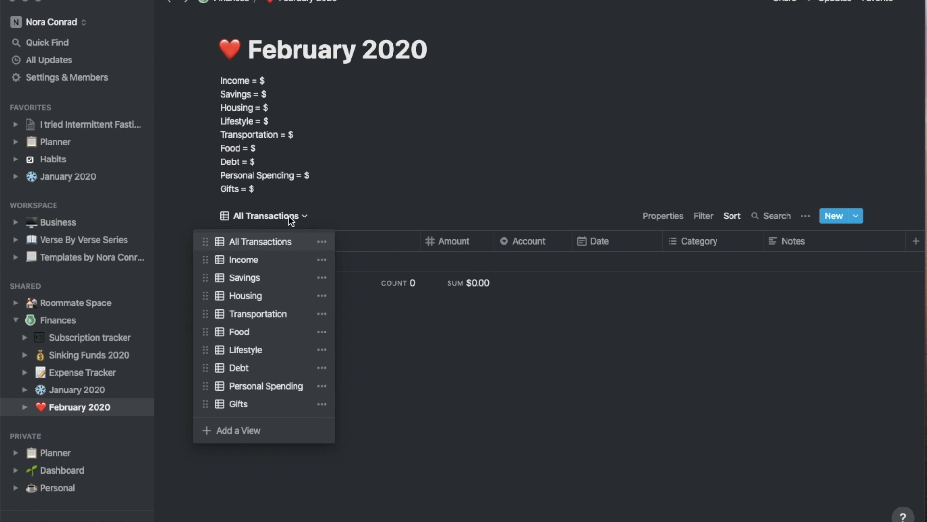
click(360, 176)
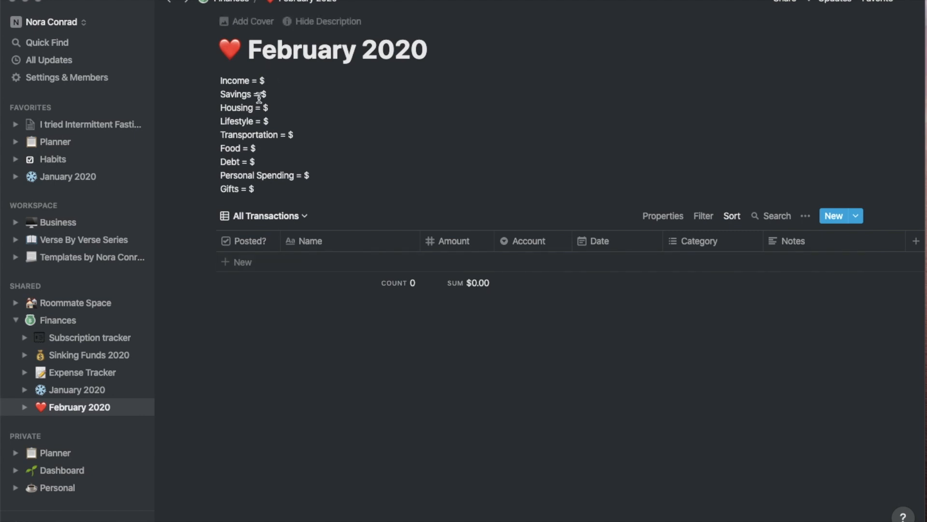
Add a transaction row named 'expense' with amount -40
click(239, 265)
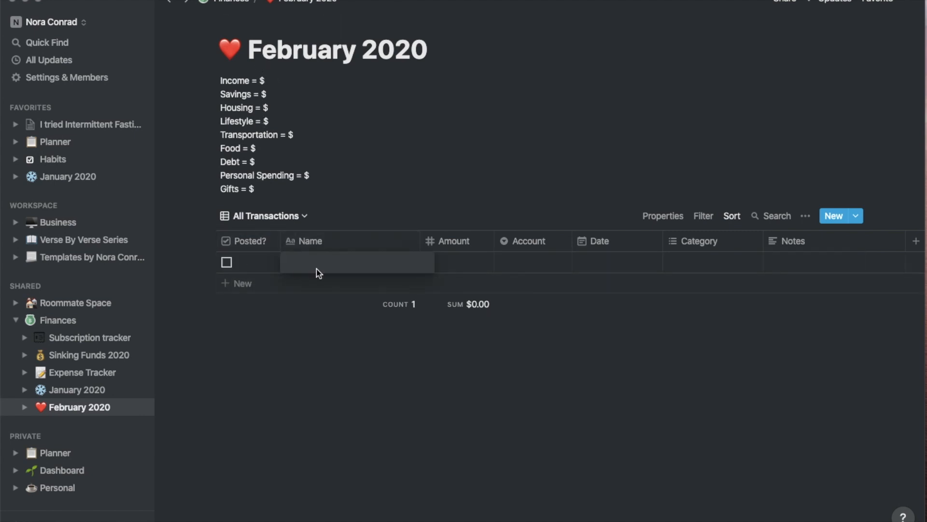
text(expense)
click(456, 256)
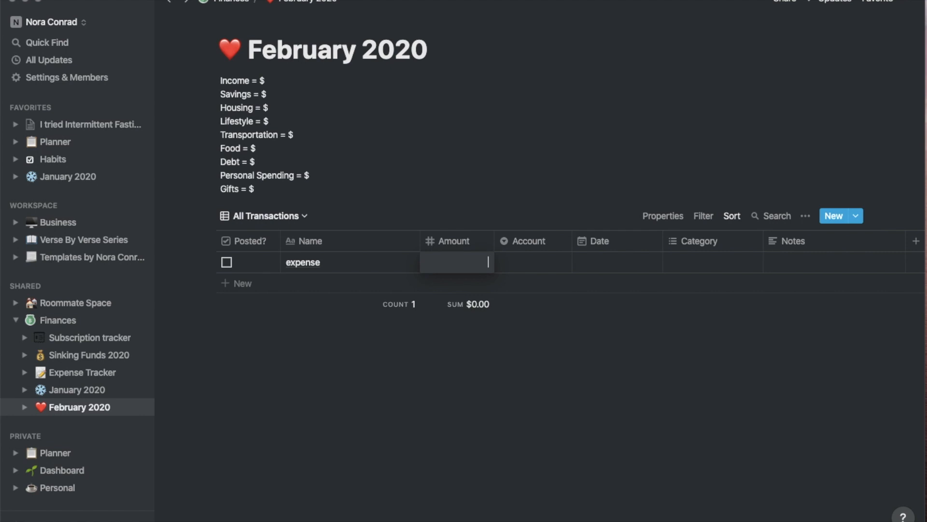
text(100)
key(Return)
click(460, 266)
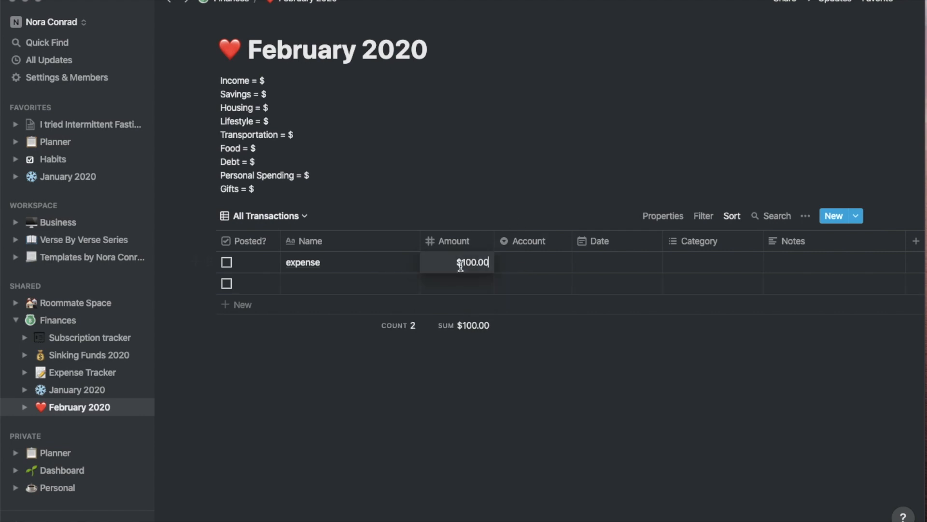
key(super+a)
text(-40)
key(Return)
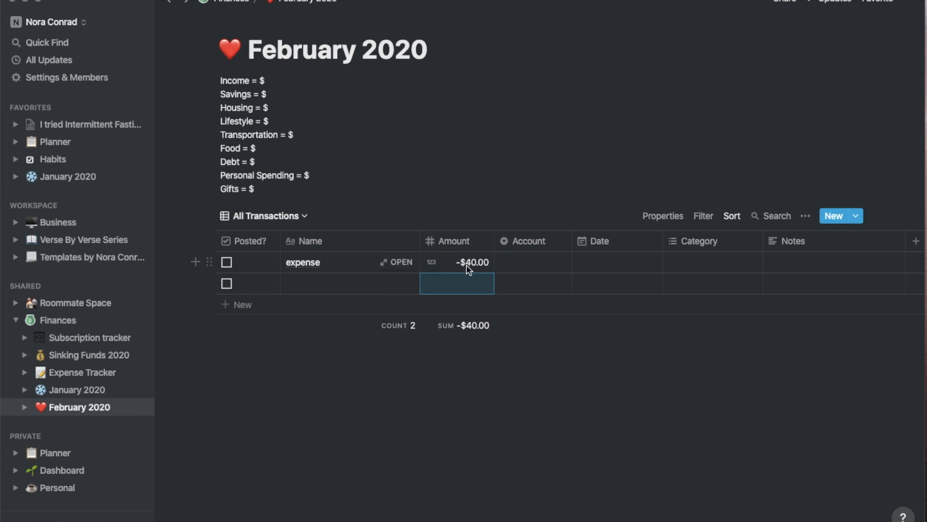
Set the expense's account to Capital One and its date to Jan 25, 2020
click(511, 262)
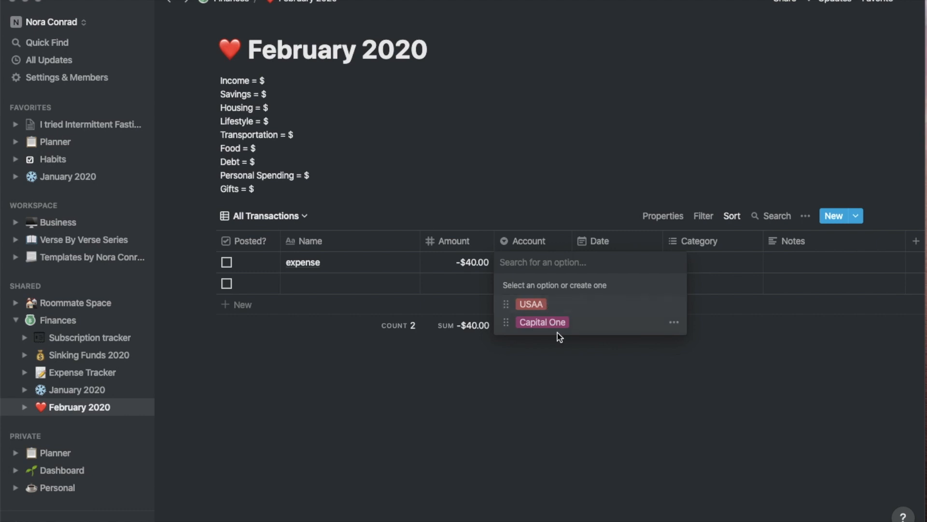
click(590, 320)
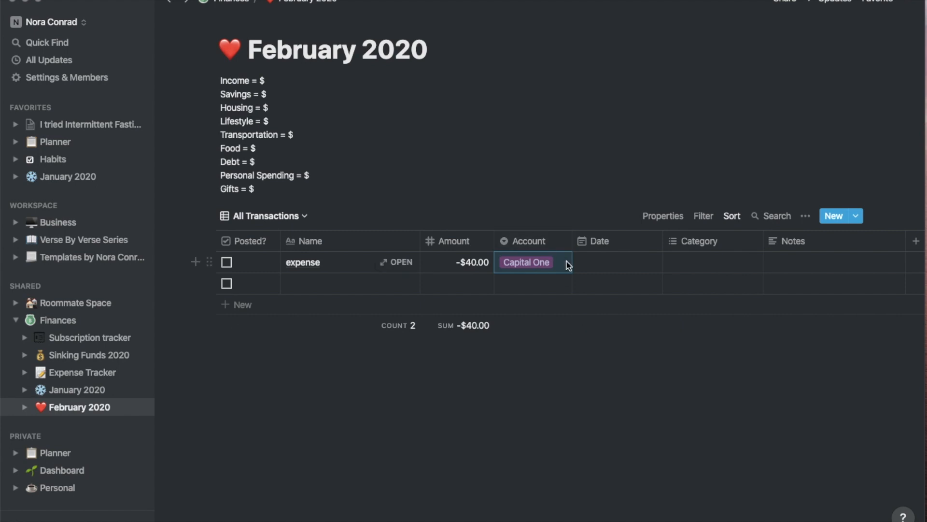
click(535, 376)
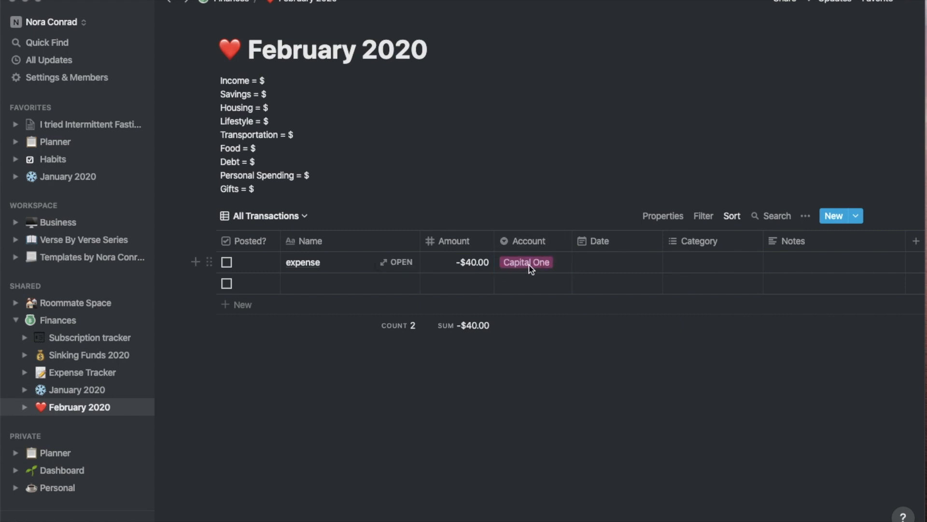
click(530, 256)
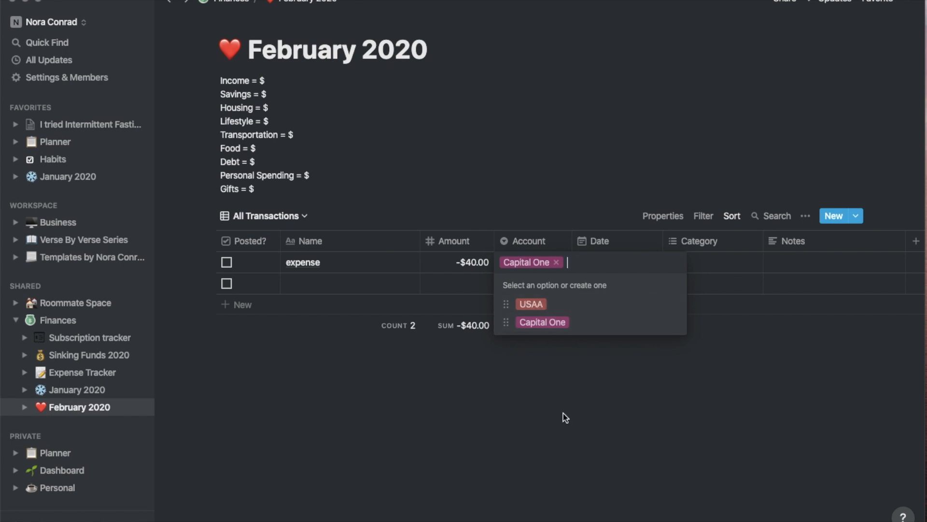
key(Escape)
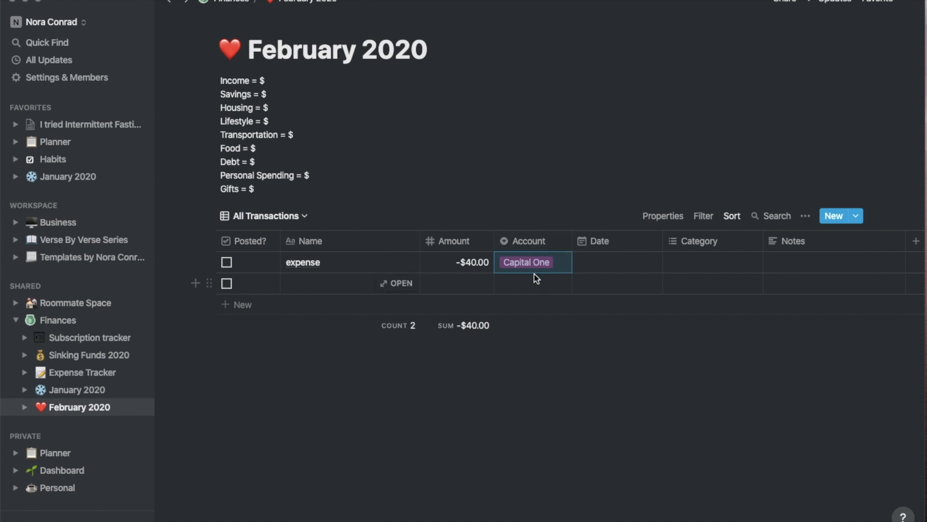
click(603, 262)
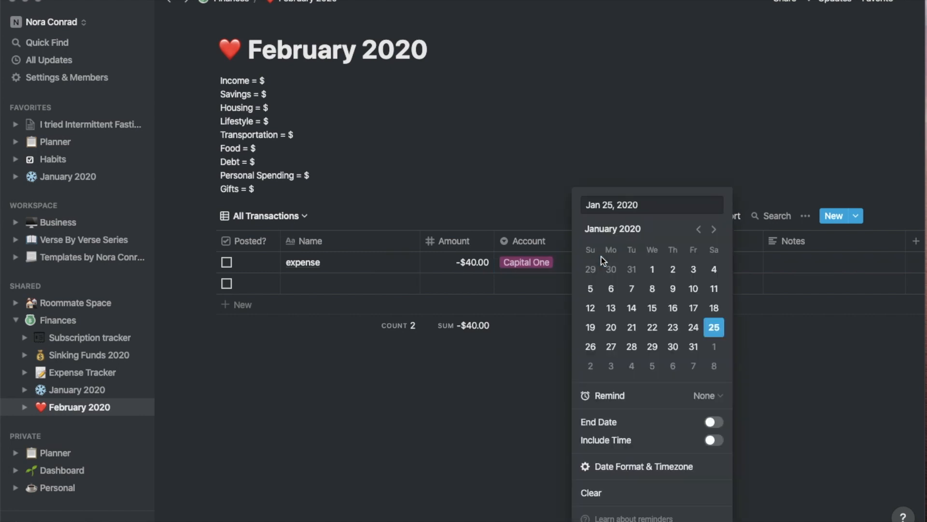
click(512, 388)
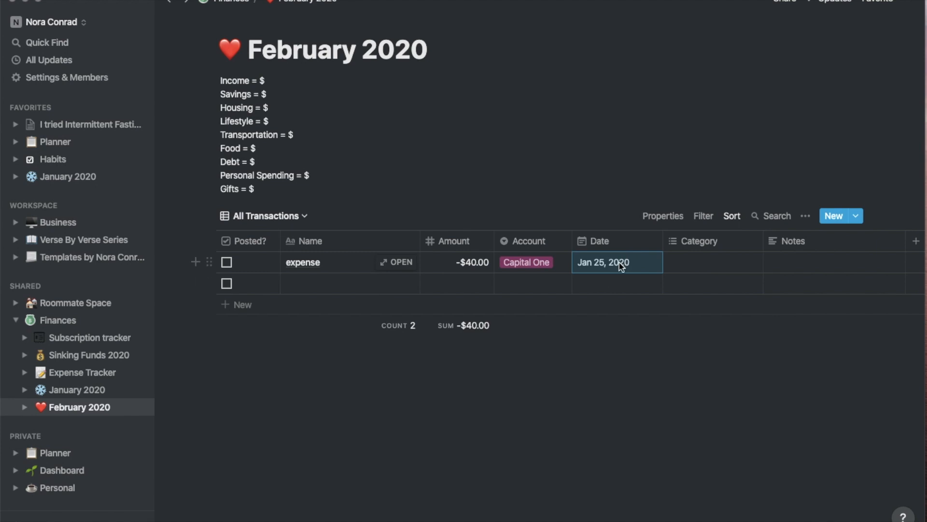
Tag the expense as Personal Spending and add a note saying whose account it came from
click(676, 266)
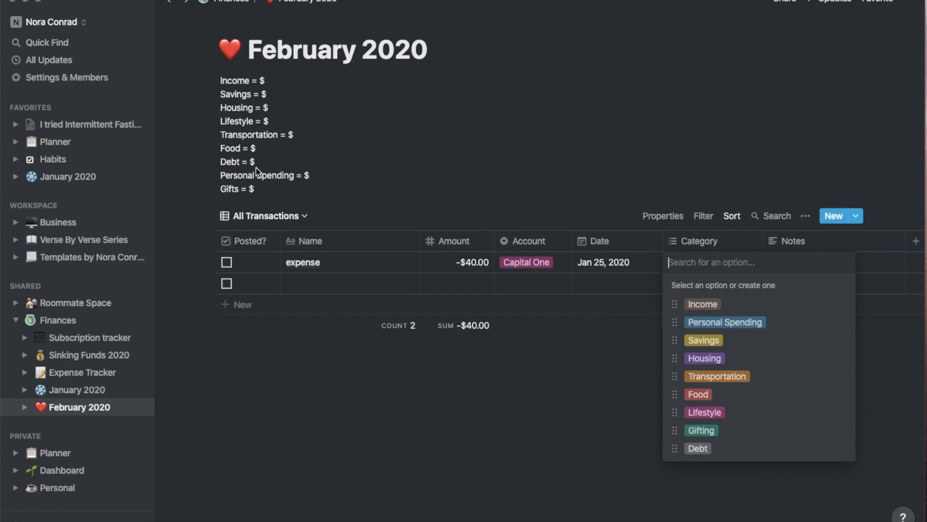
click(745, 323)
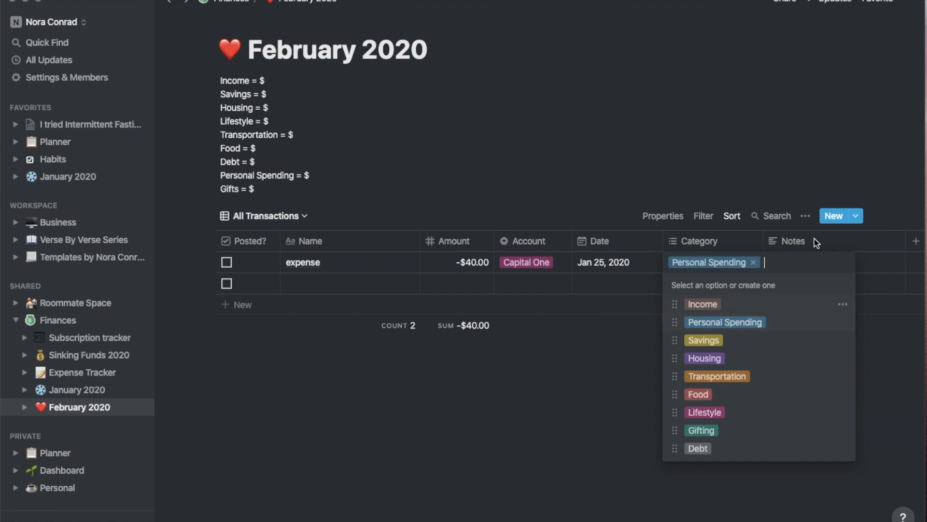
click(861, 260)
click(819, 269)
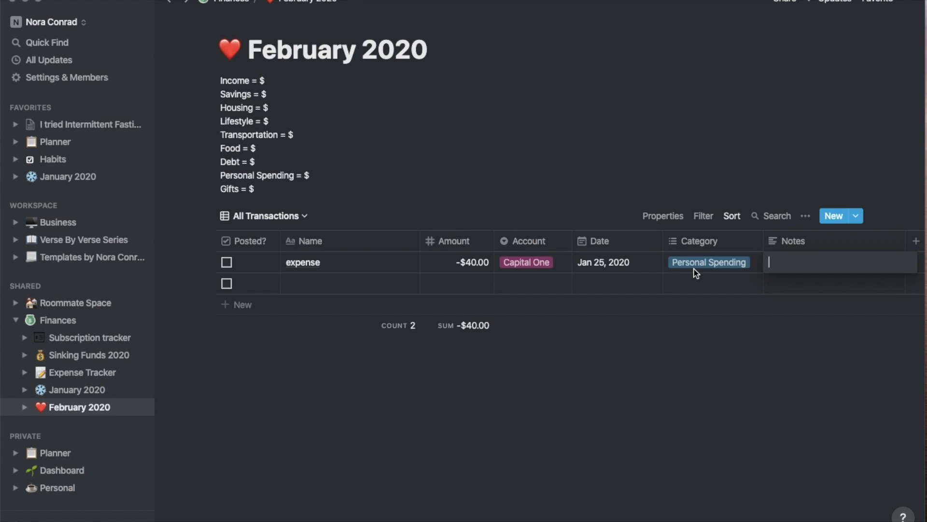
text(steph's account)
key(Return)
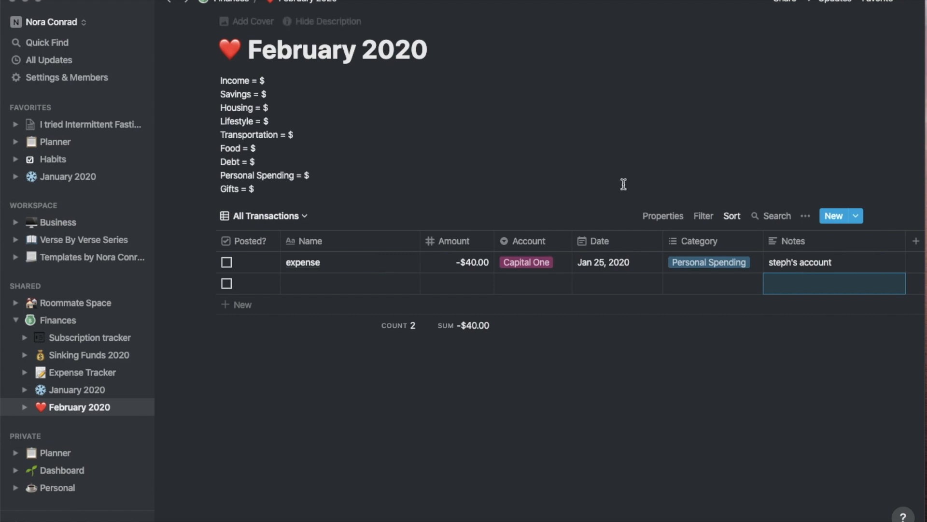
Toggle the expense's Posted? checkbox on and off, leaving it unchecked
mouse_move(478, 336)
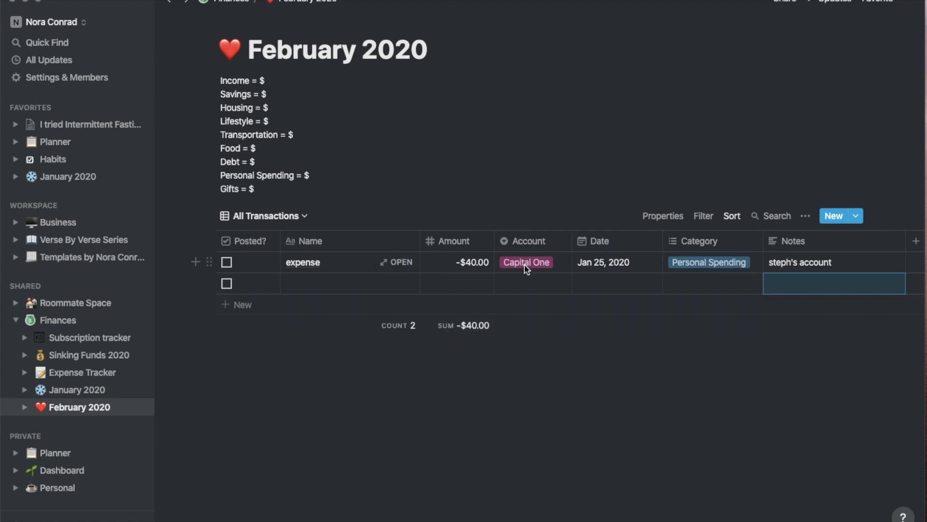
click(227, 262)
click(232, 265)
click(230, 262)
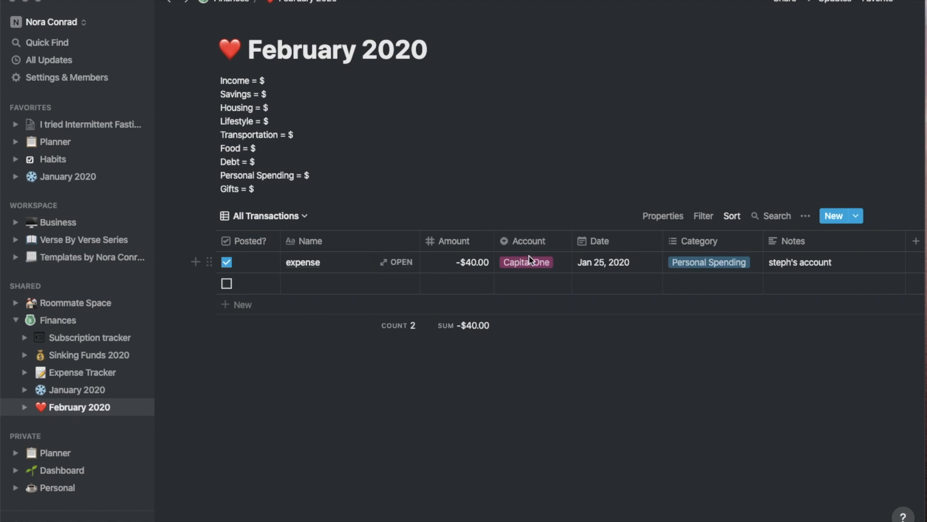
click(229, 265)
Delete the expense row from the February 2020 transactions table
click(227, 262)
click(205, 262)
key(Delete)
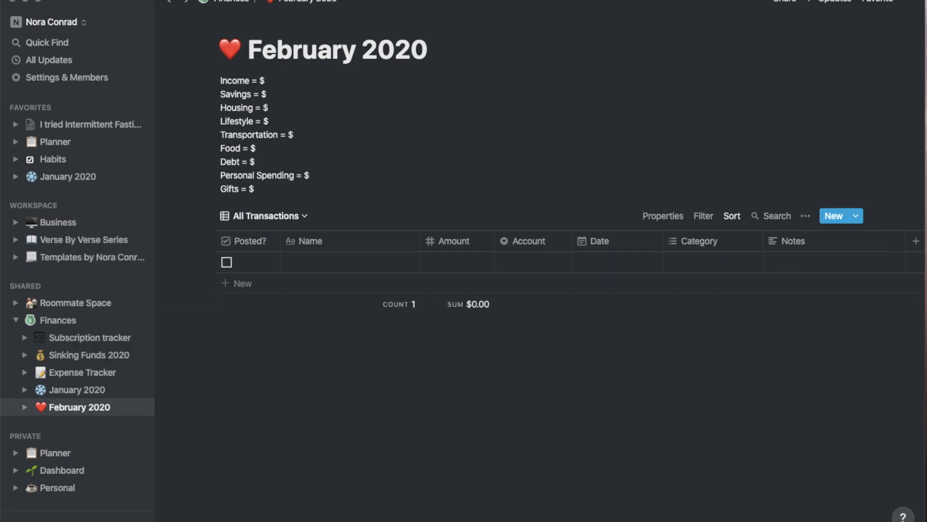
Step through the budget category lines from Income down to Personal Spending
click(288, 80)
click(291, 93)
click(293, 104)
click(298, 116)
click(313, 135)
click(308, 151)
click(317, 172)
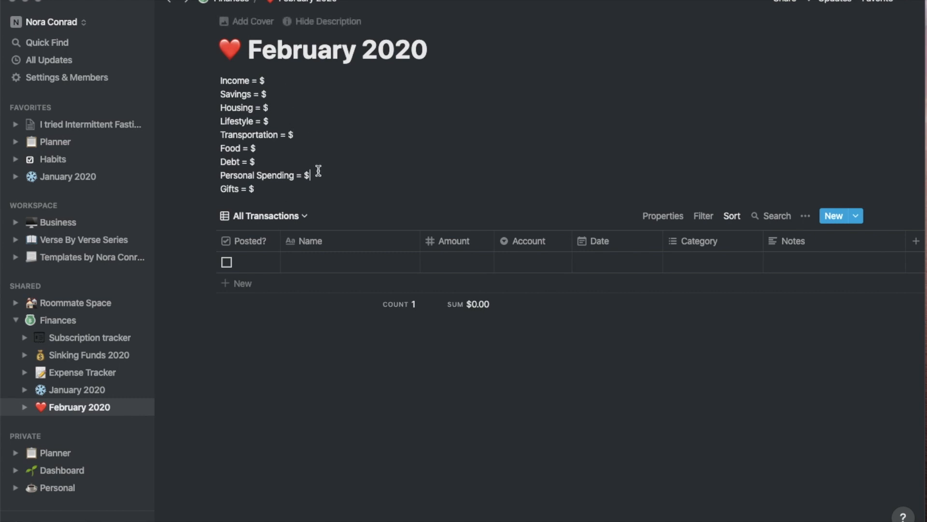
Name the empty row 'Starting Balance' and assign it the USAA account, leaving the date blank
click(344, 264)
text(Starting)
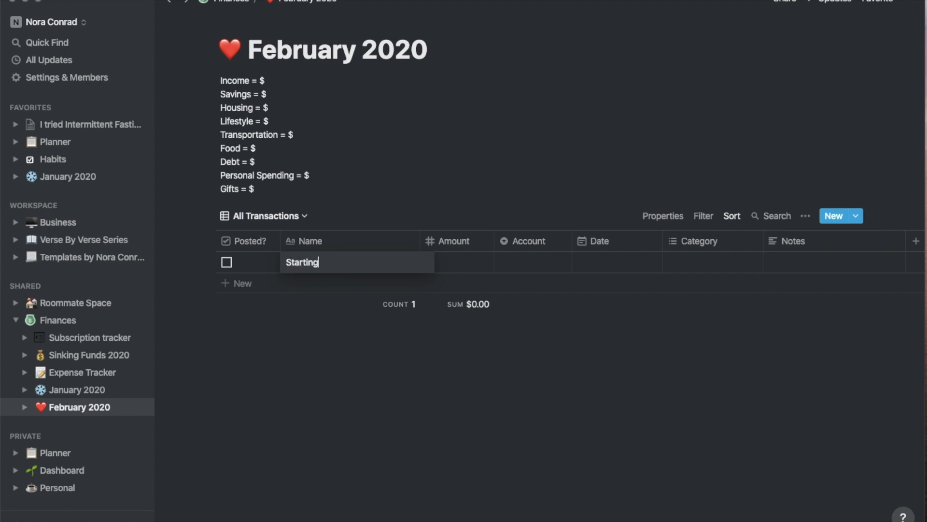
text( Balance)
key(Return)
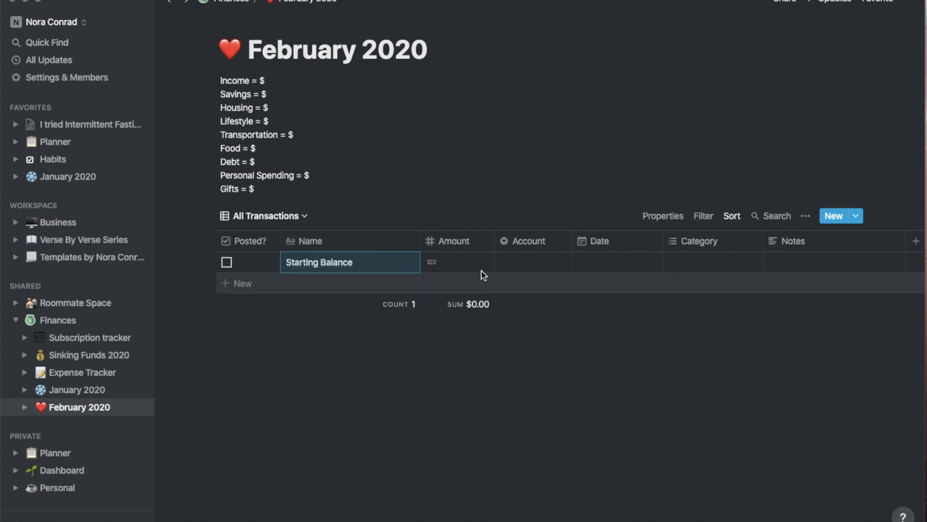
click(534, 262)
click(550, 304)
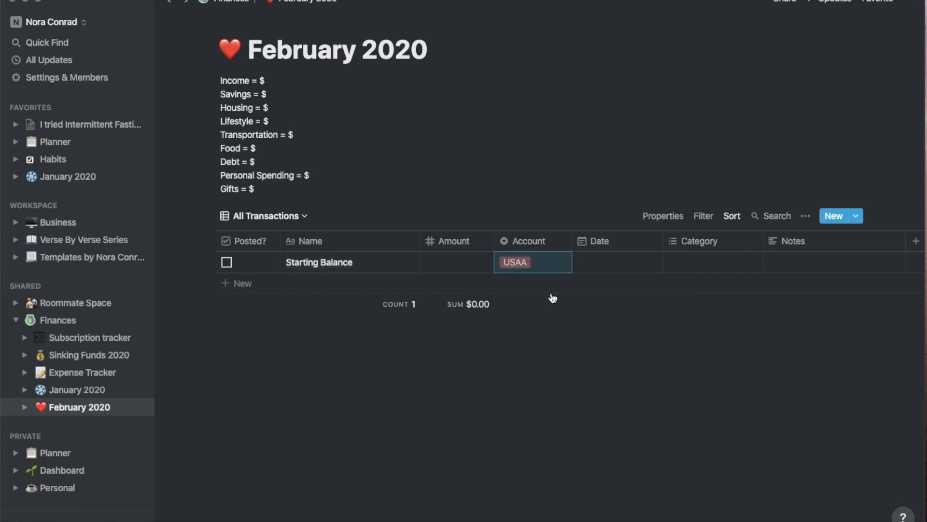
click(611, 266)
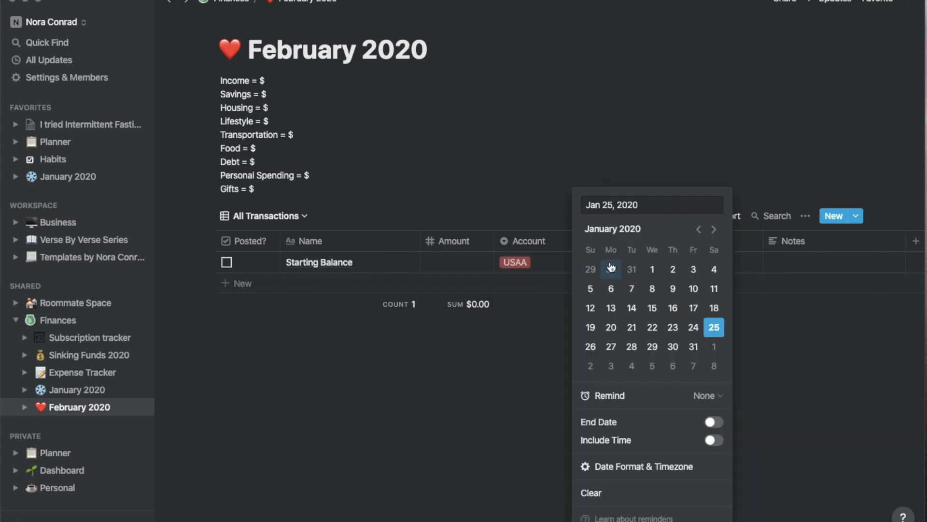
click(726, 125)
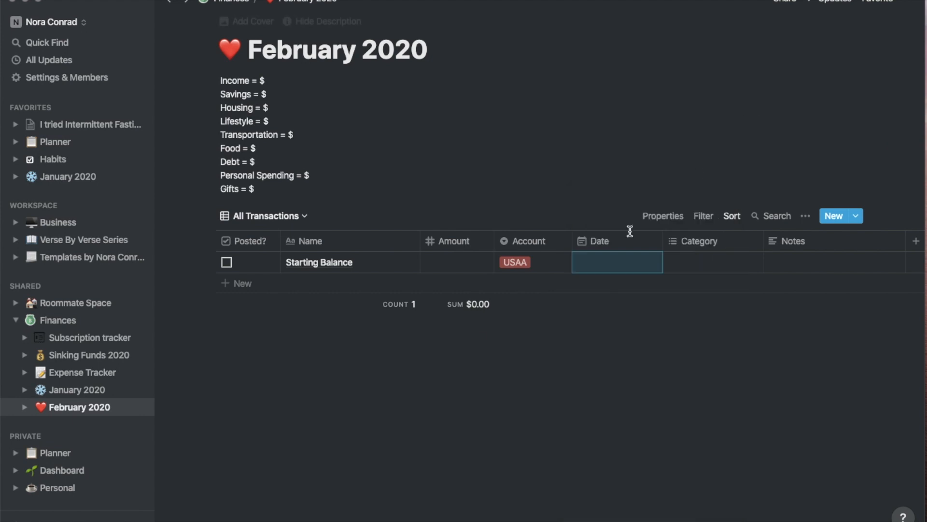
click(15, 320)
Expand Personal in the sidebar and browse the Meal Planner page
click(15, 401)
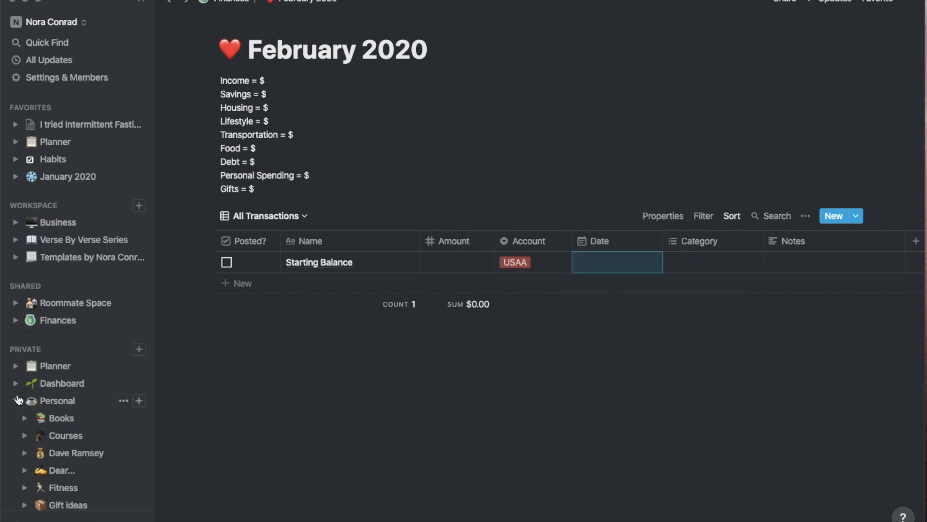
scroll(97, 408, down, 3)
scroll(97, 408, down, 5)
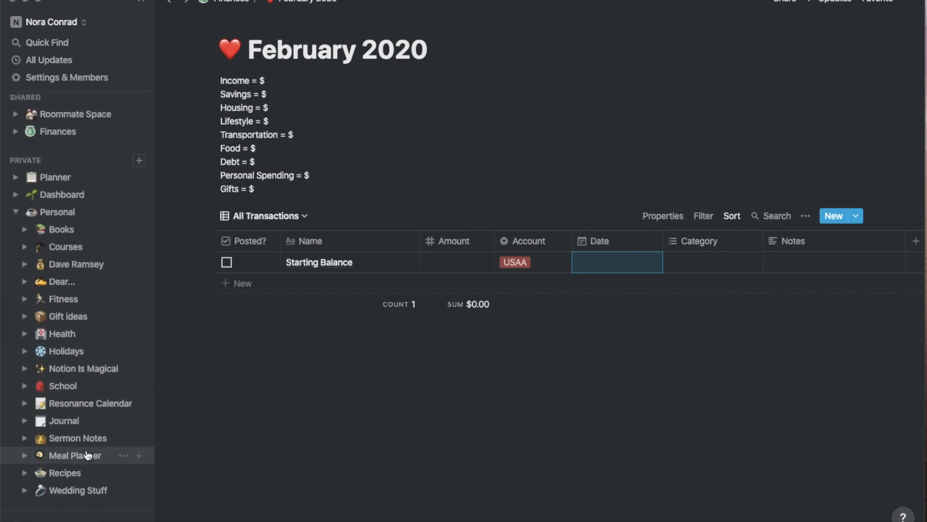
click(87, 453)
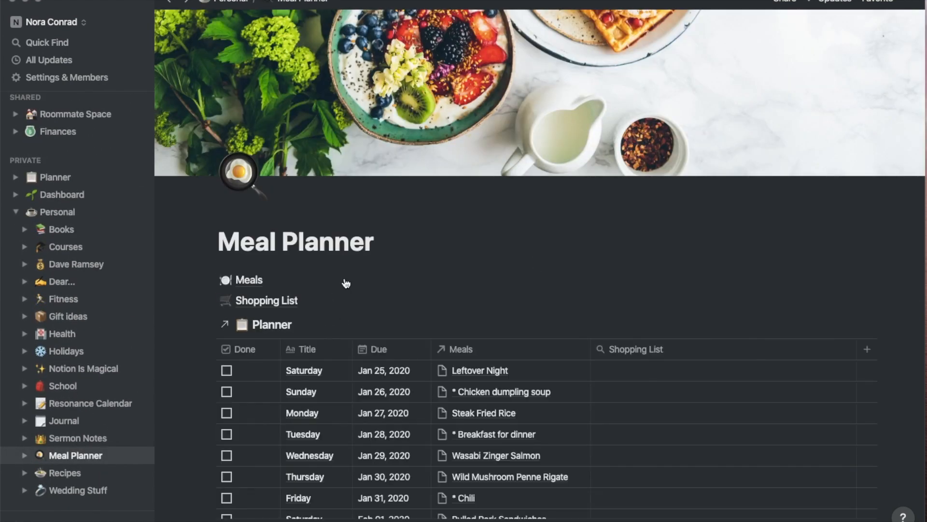
scroll(362, 249, down, 3)
scroll(361, 254, down, 3)
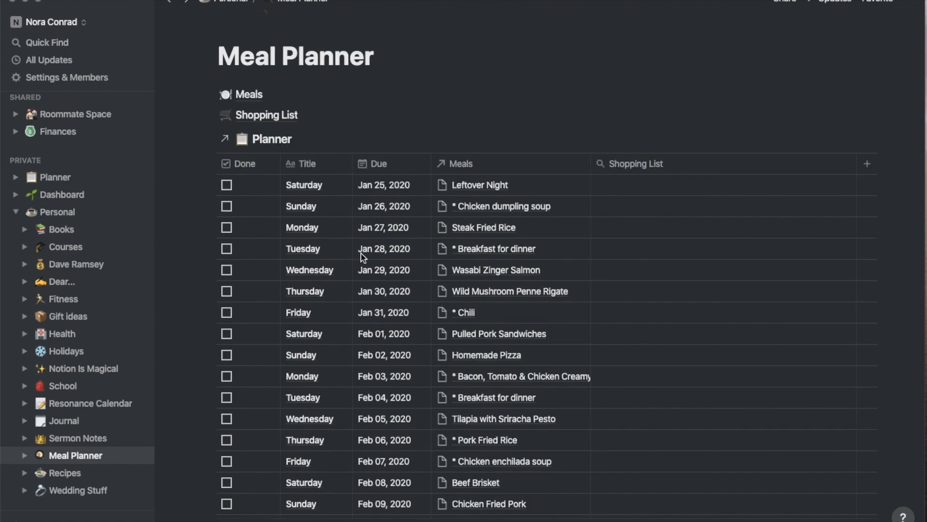
scroll(364, 255, down, 3)
scroll(361, 256, up, 2)
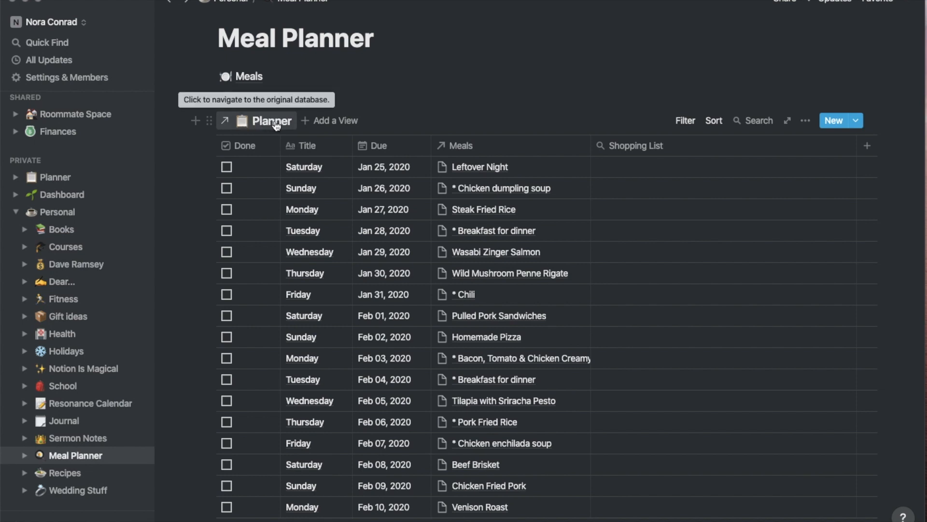
scroll(328, 294, up, 3)
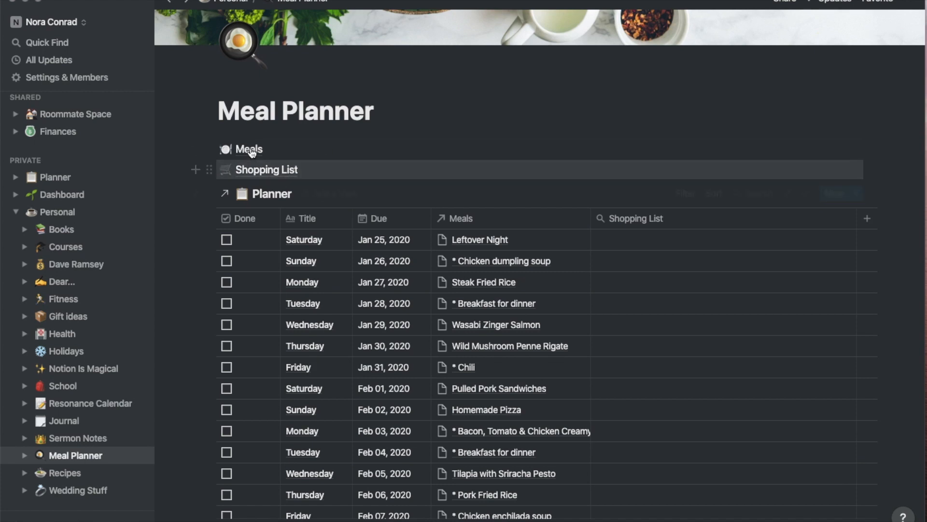
Open the Meals database and scroll through its recipes, ingredients and tags
click(250, 150)
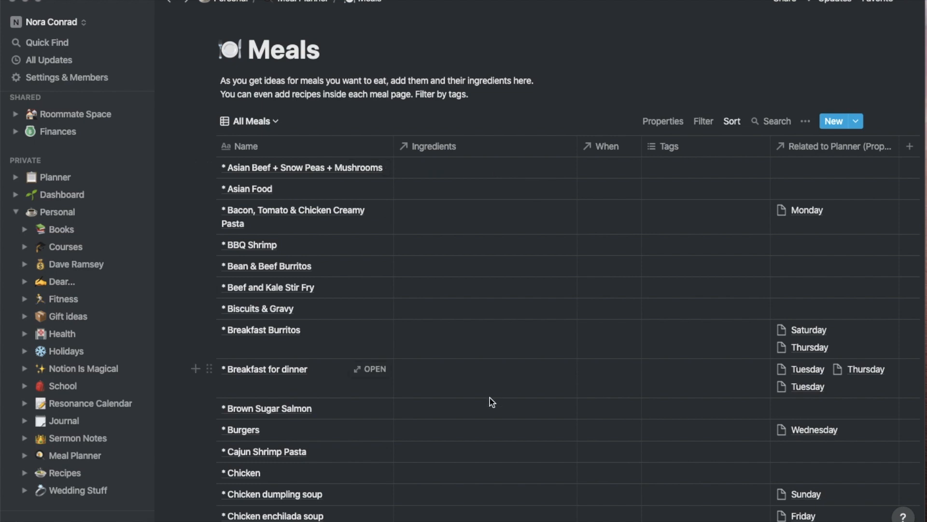
scroll(490, 397, down, 15)
scroll(489, 398, down, 15)
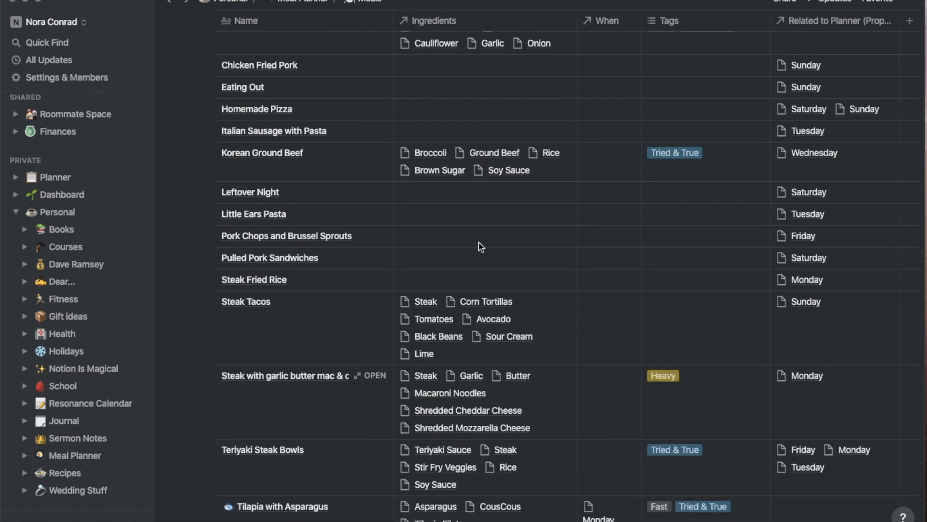
scroll(473, 275, down, 5)
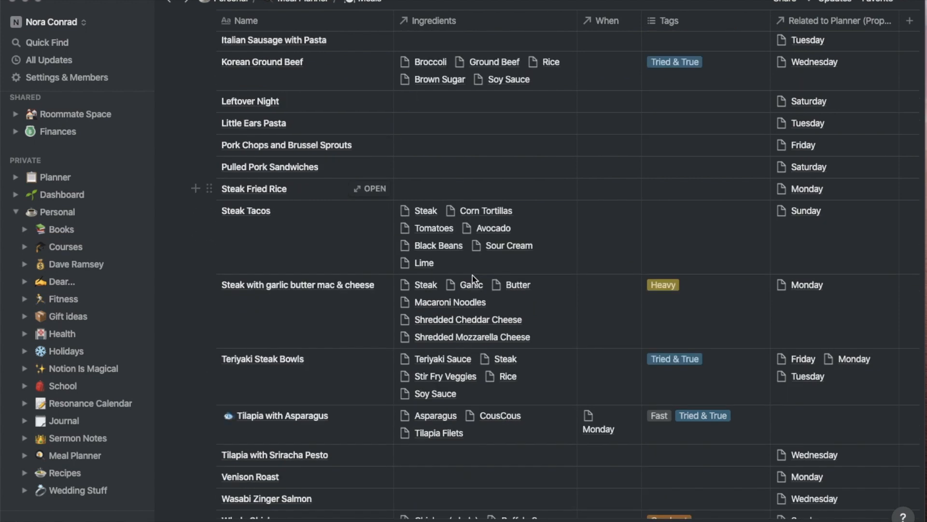
scroll(491, 302, up, 20)
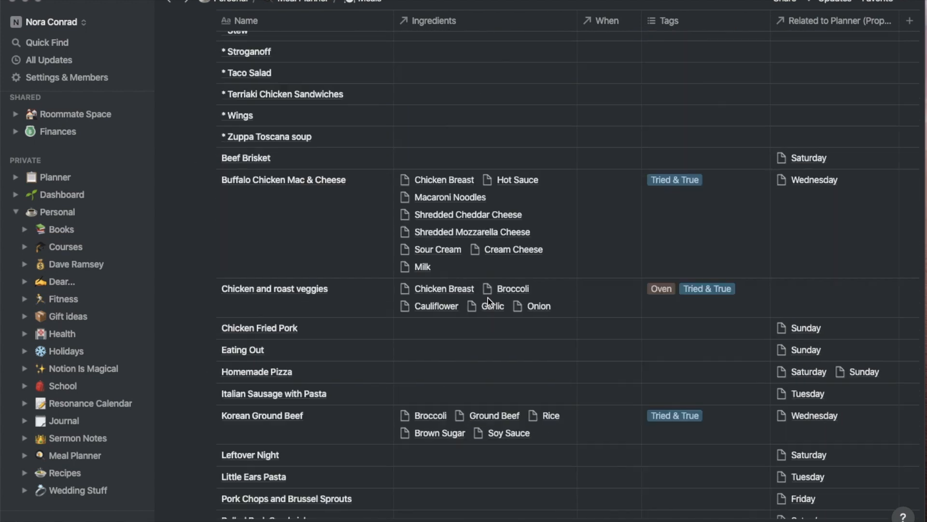
scroll(658, 224, right, 3)
scroll(657, 226, left, 3)
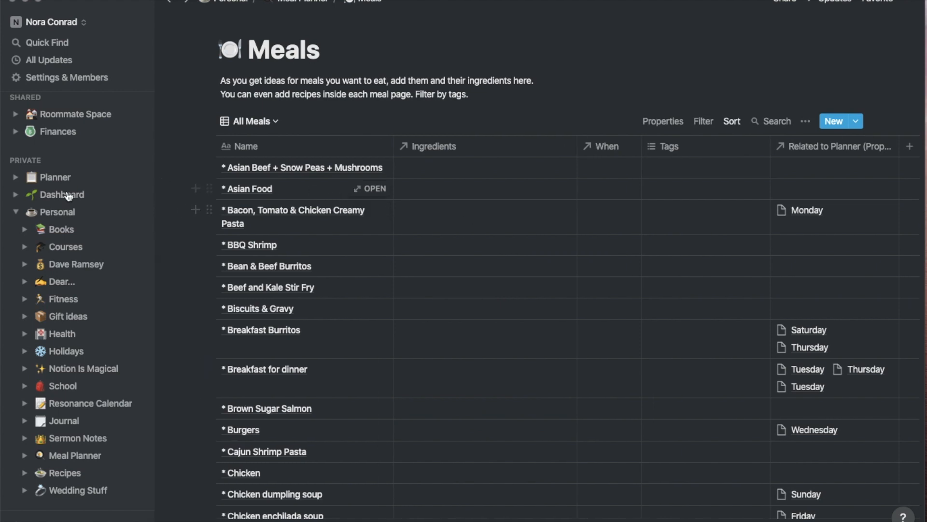
Scroll through the Habits daily and weekly trackers, then go back to Planner
click(16, 212)
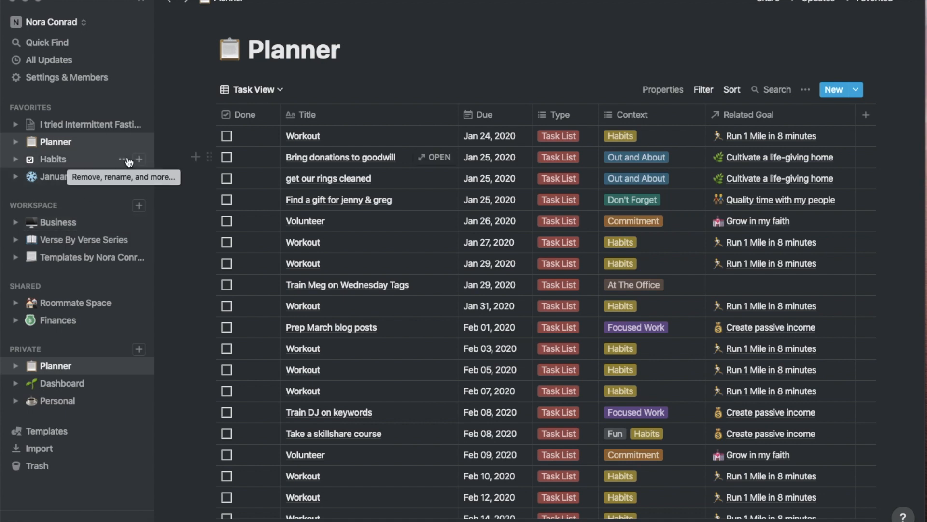
click(80, 160)
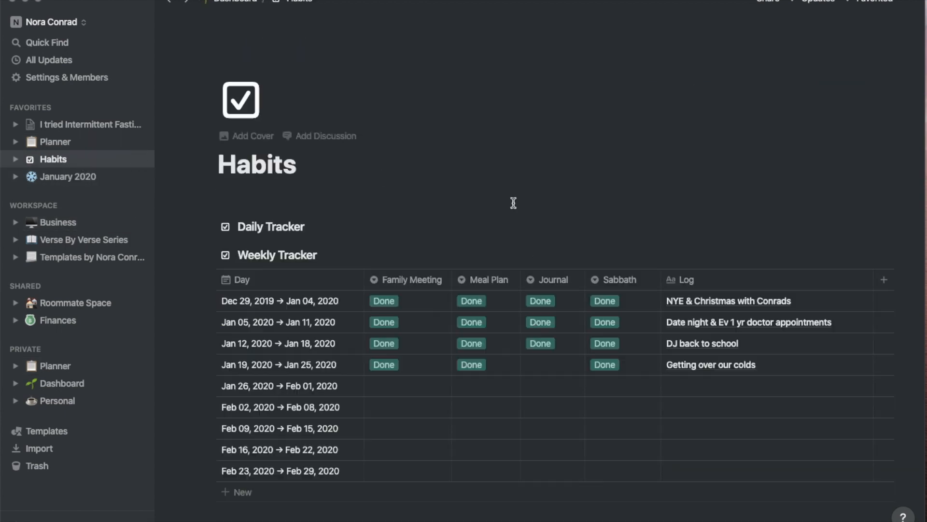
scroll(416, 366, down, 5)
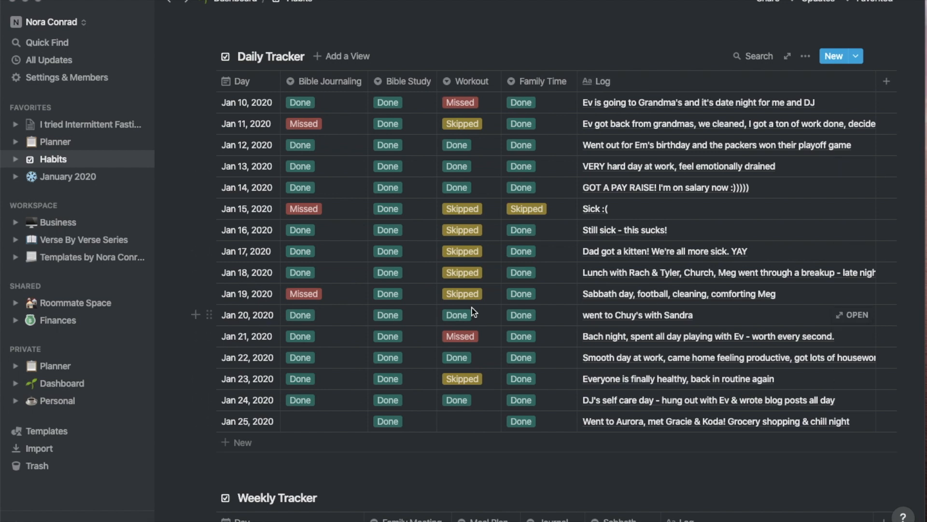
scroll(460, 341, down, 5)
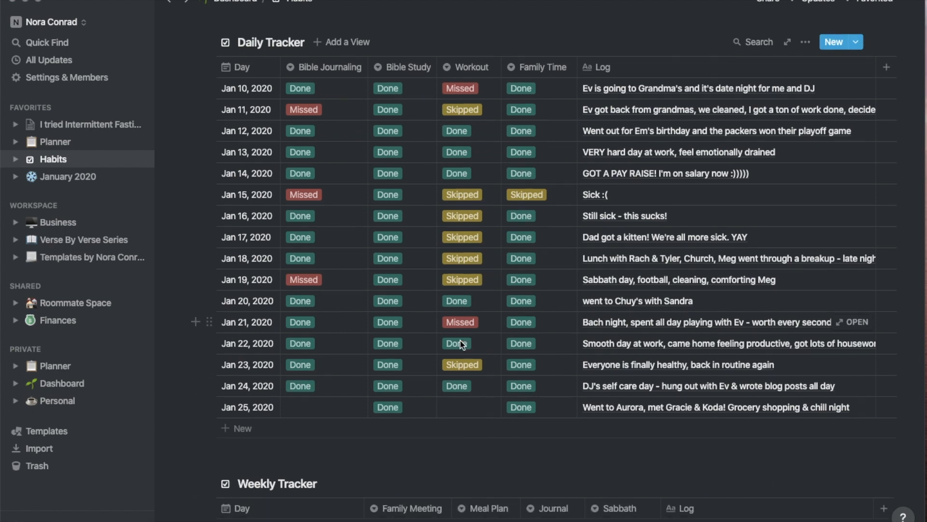
scroll(460, 341, down, 10)
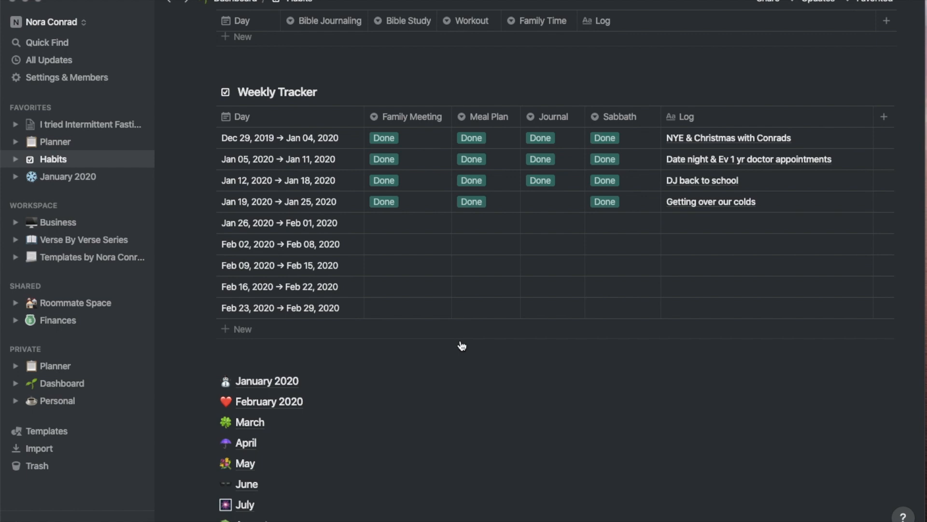
scroll(461, 345, up, 15)
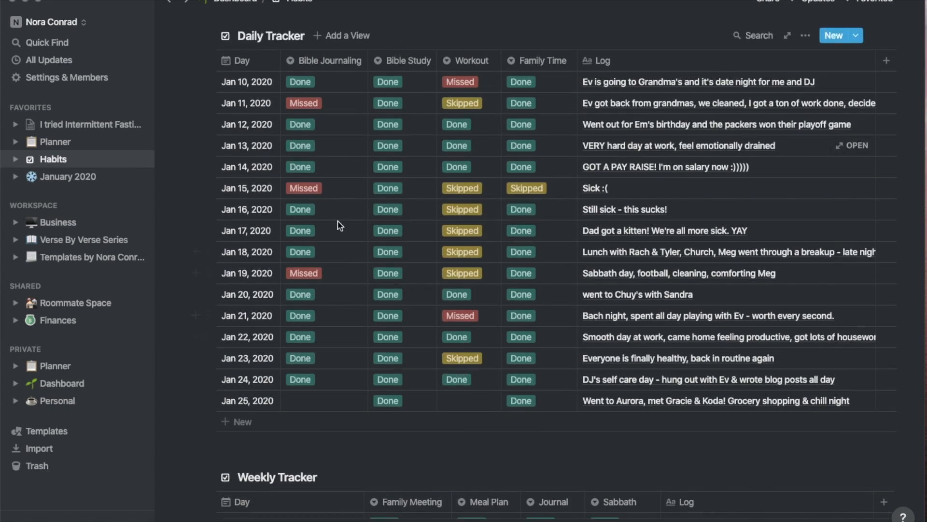
scroll(340, 226, up, 7)
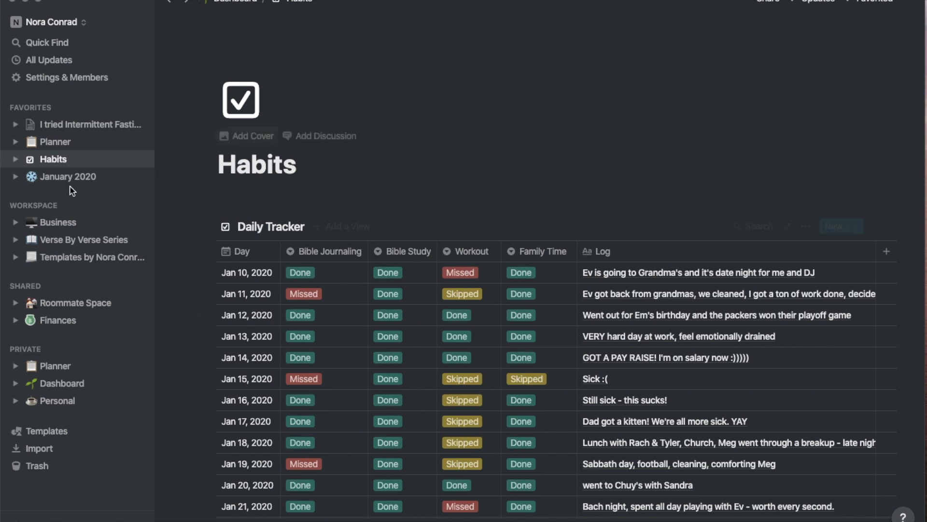
click(79, 144)
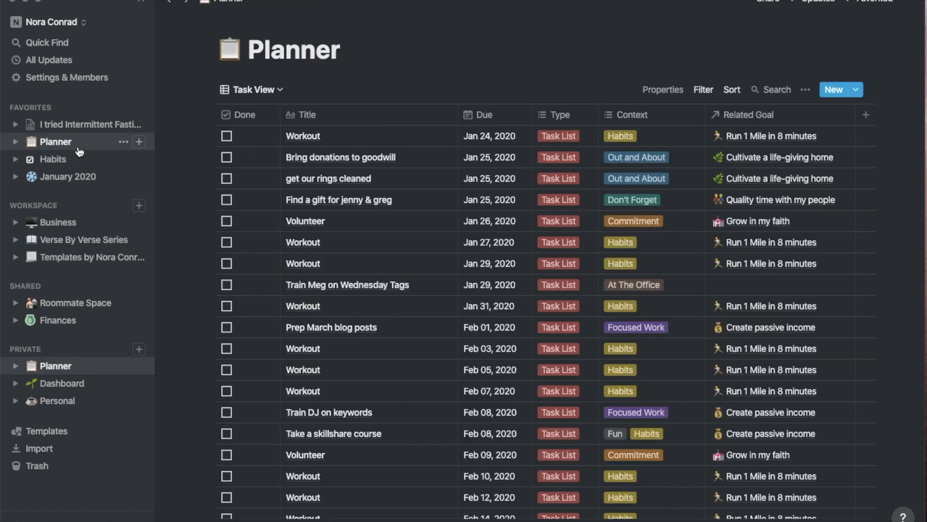